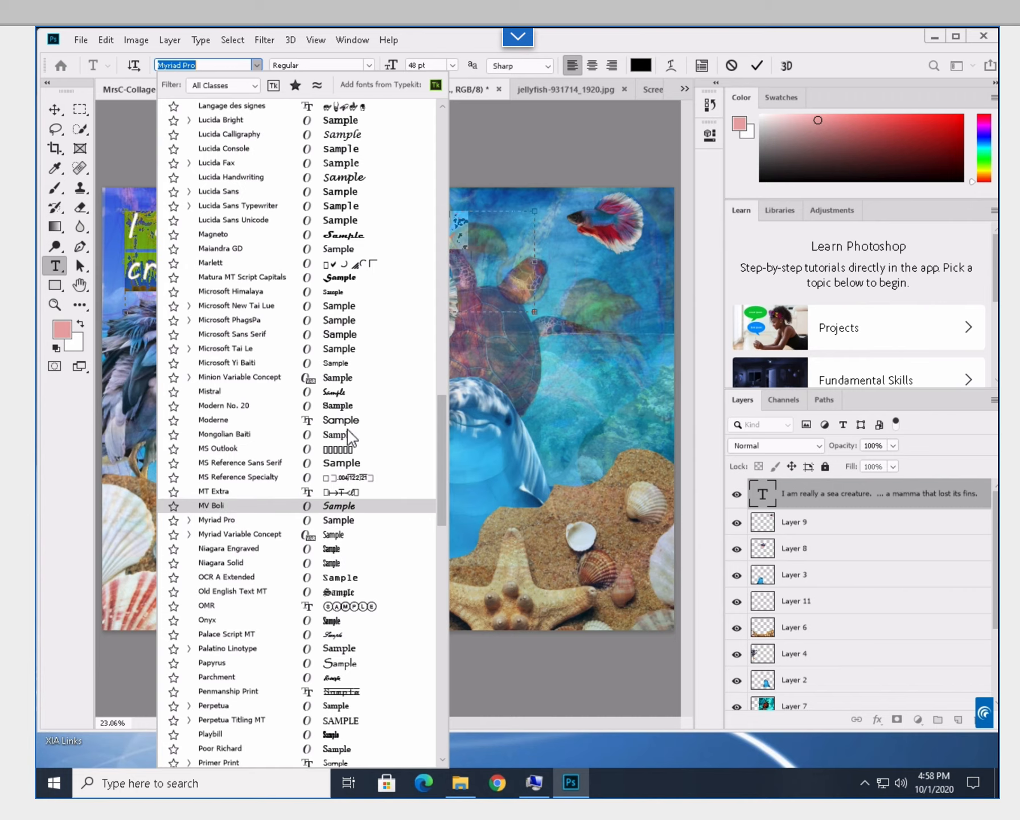
Display the Character settings as a floating window beside the collage canvas
{"action": "left_click", "coordinate": [493, 150]}
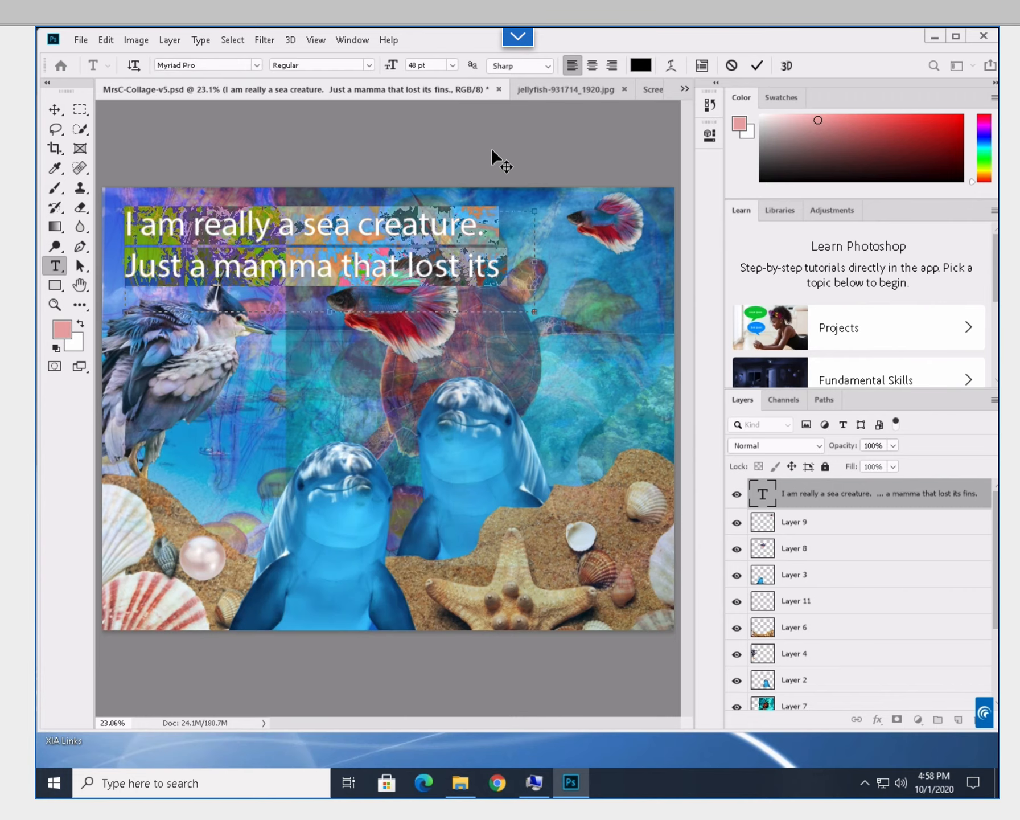
{"action": "left_click", "coordinate": [355, 43]}
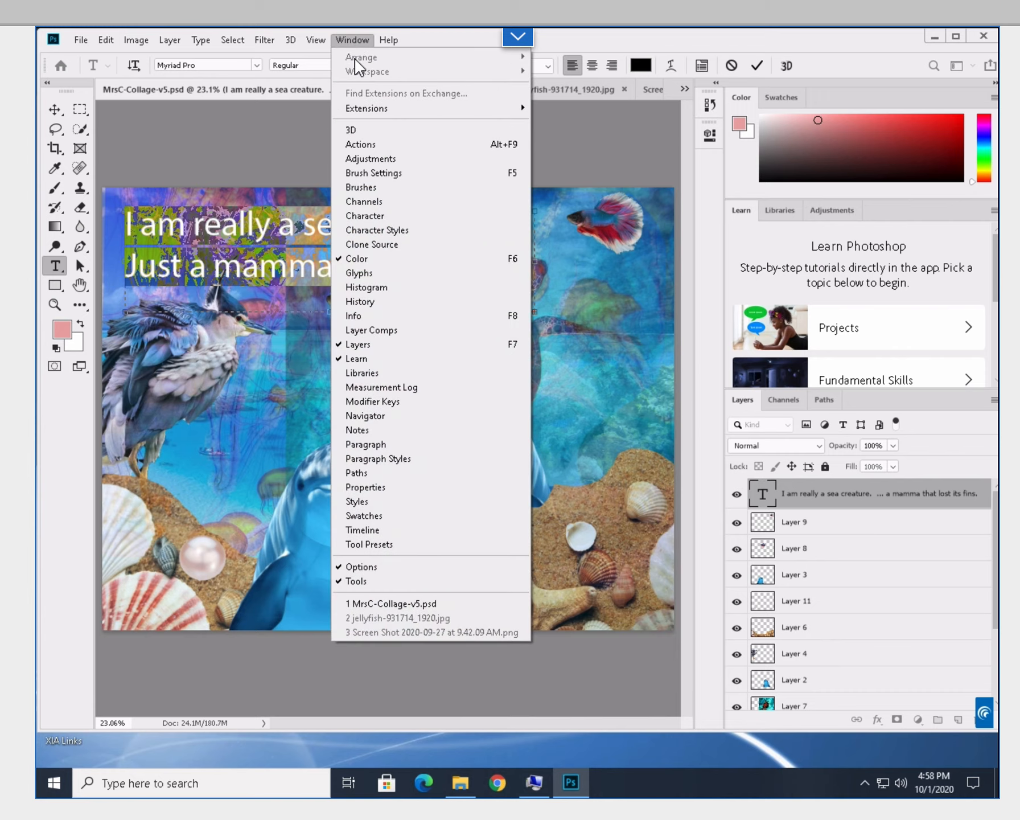
{"action": "left_click", "coordinate": [375, 218]}
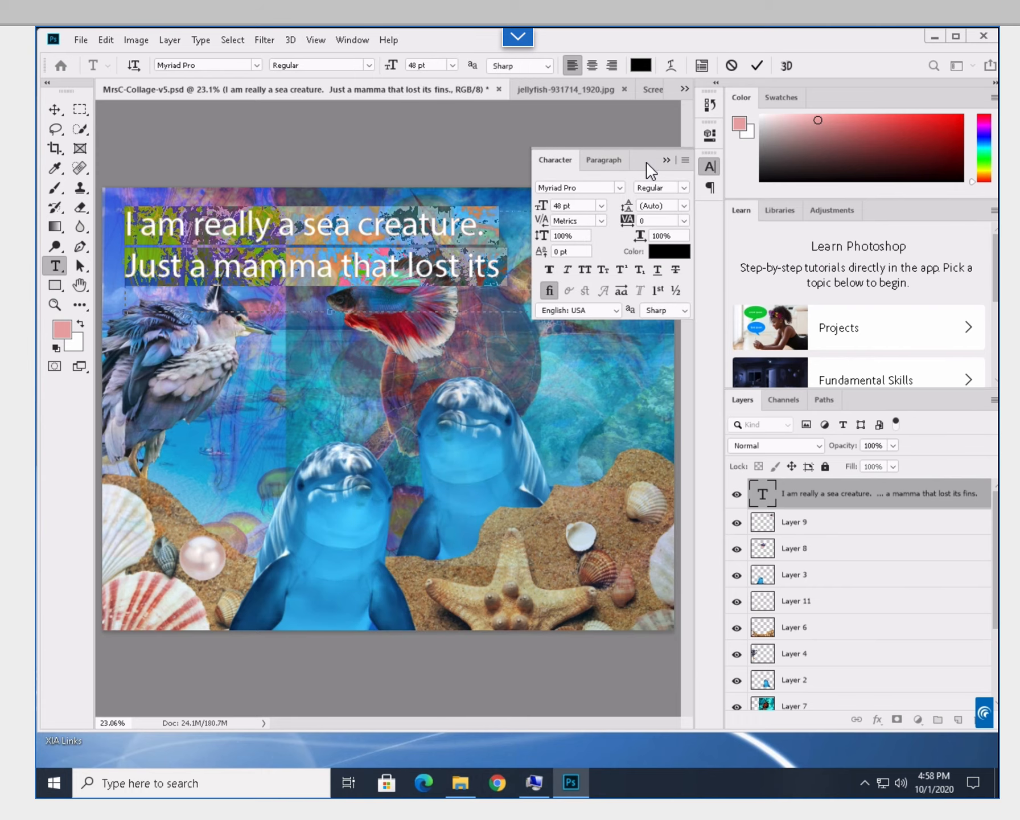
{"action": "left_click_drag", "start_coordinate": [656, 139], "coordinate": [679, 125]}
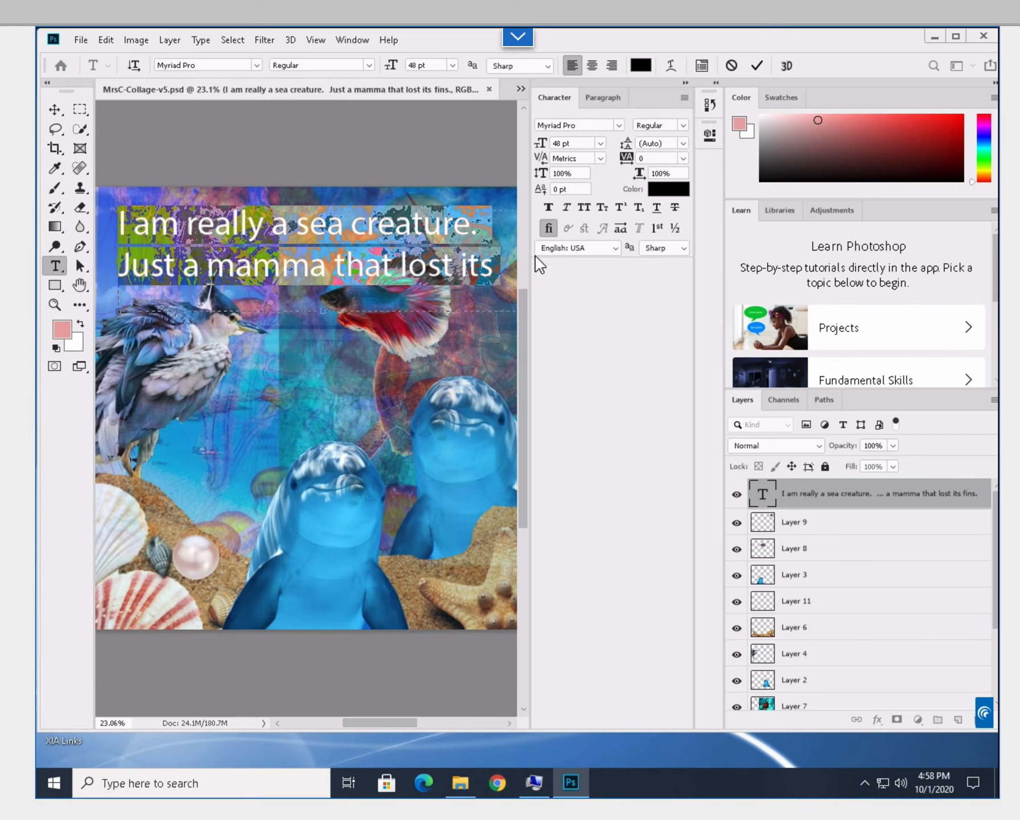
{"action": "left_click_drag", "start_coordinate": [640, 102], "coordinate": [780, 143]}
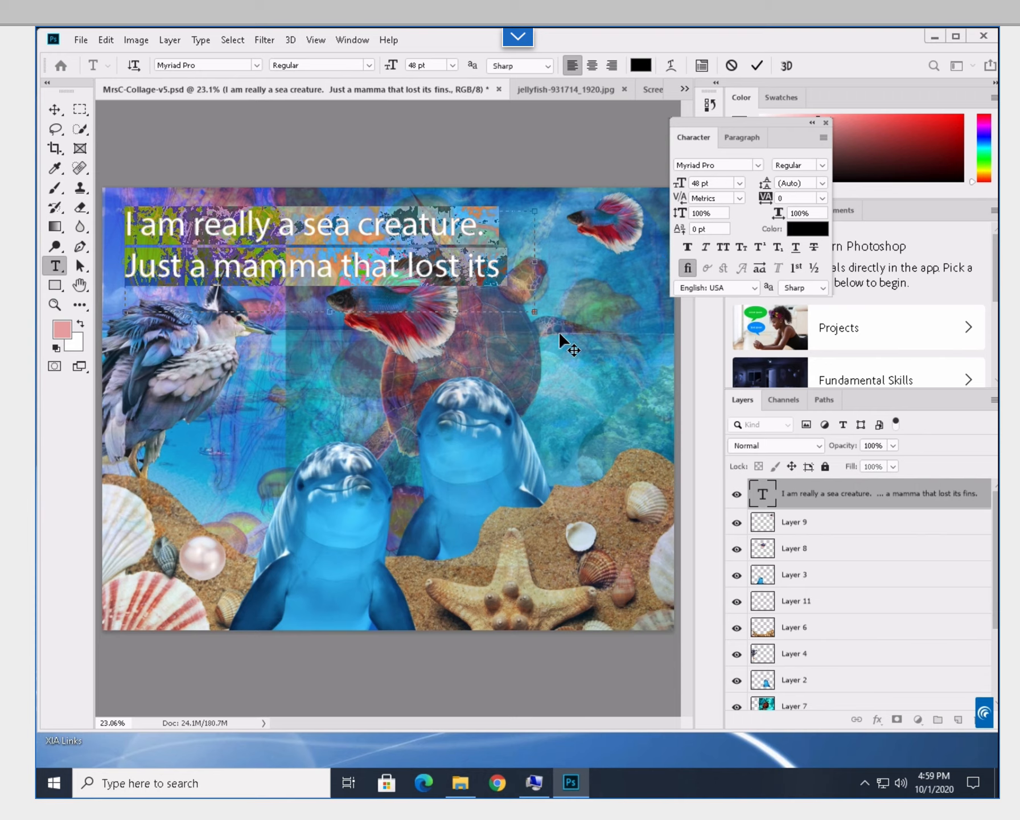
Change the font of the selected text to Tw Cen MT
{"action": "left_click", "coordinate": [757, 166]}
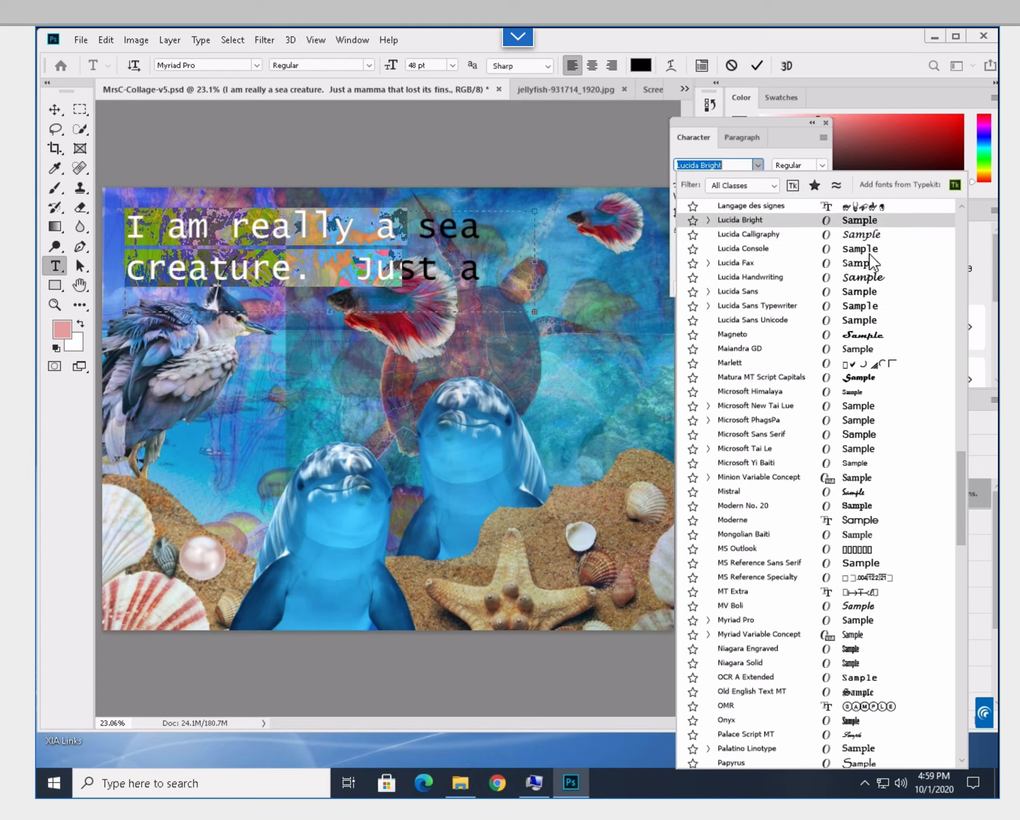
{"action": "left_click_drag", "start_coordinate": [960, 463], "coordinate": [966, 601]}
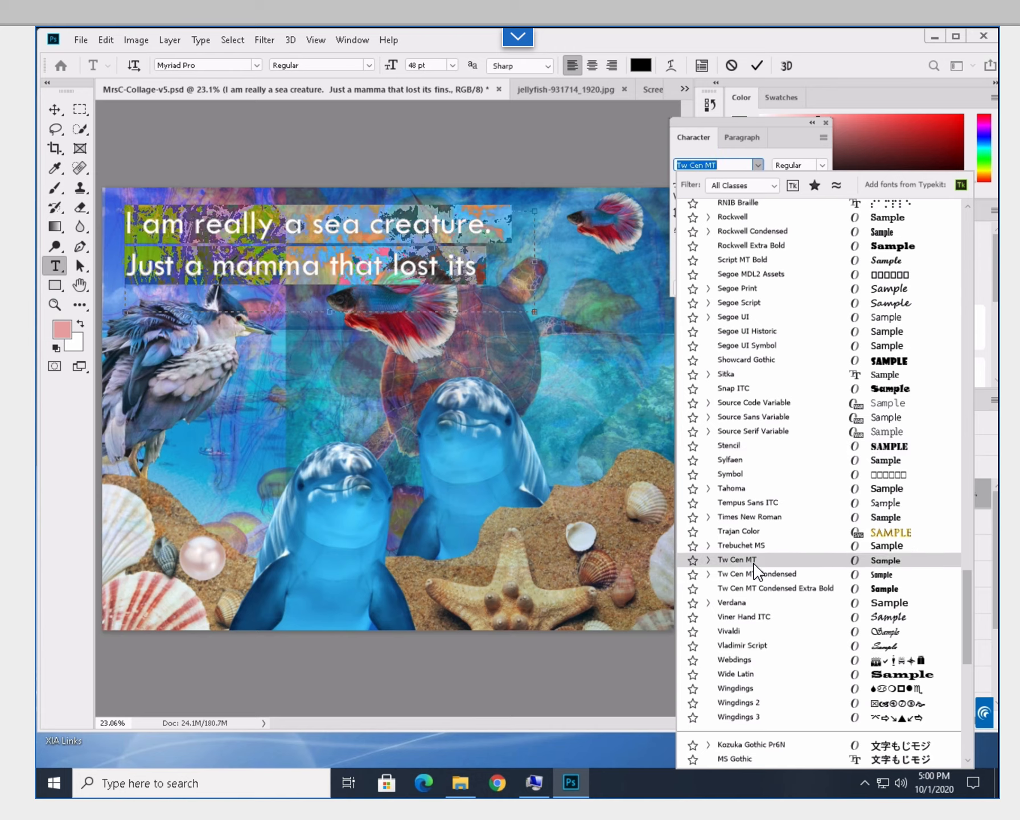
{"action": "left_click", "coordinate": [754, 561]}
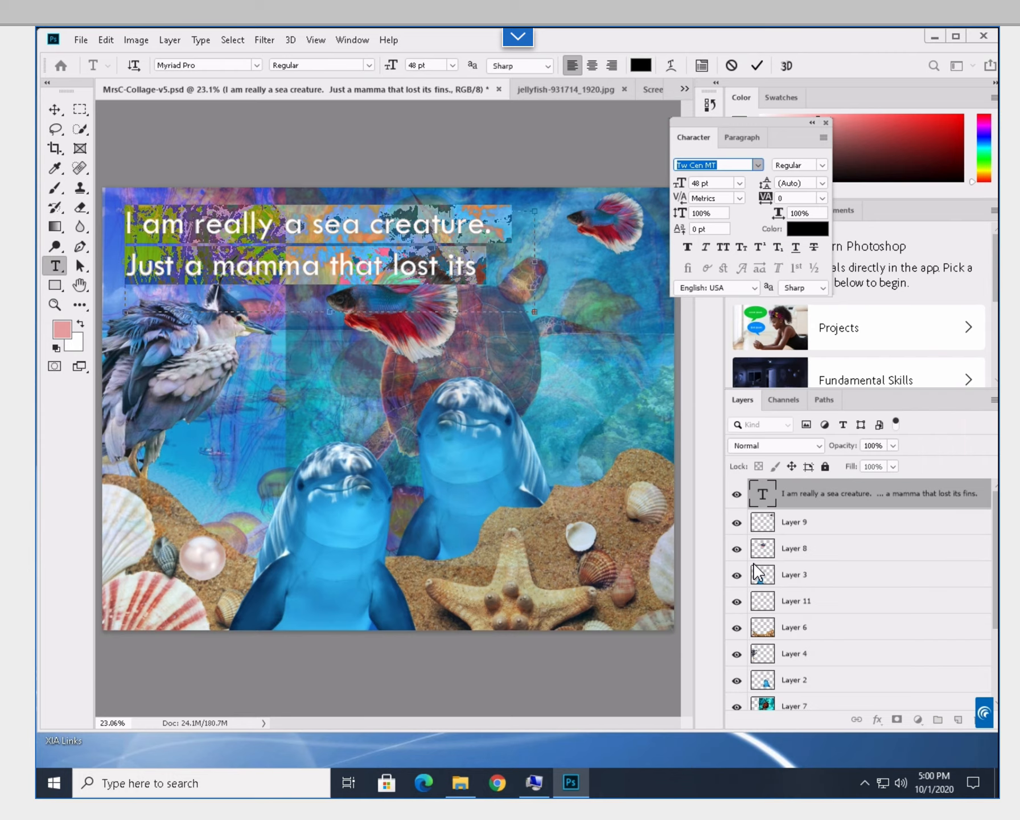
Correct the word "mamma" to "mammal" in the text's second sentence
{"action": "left_click", "coordinate": [319, 268]}
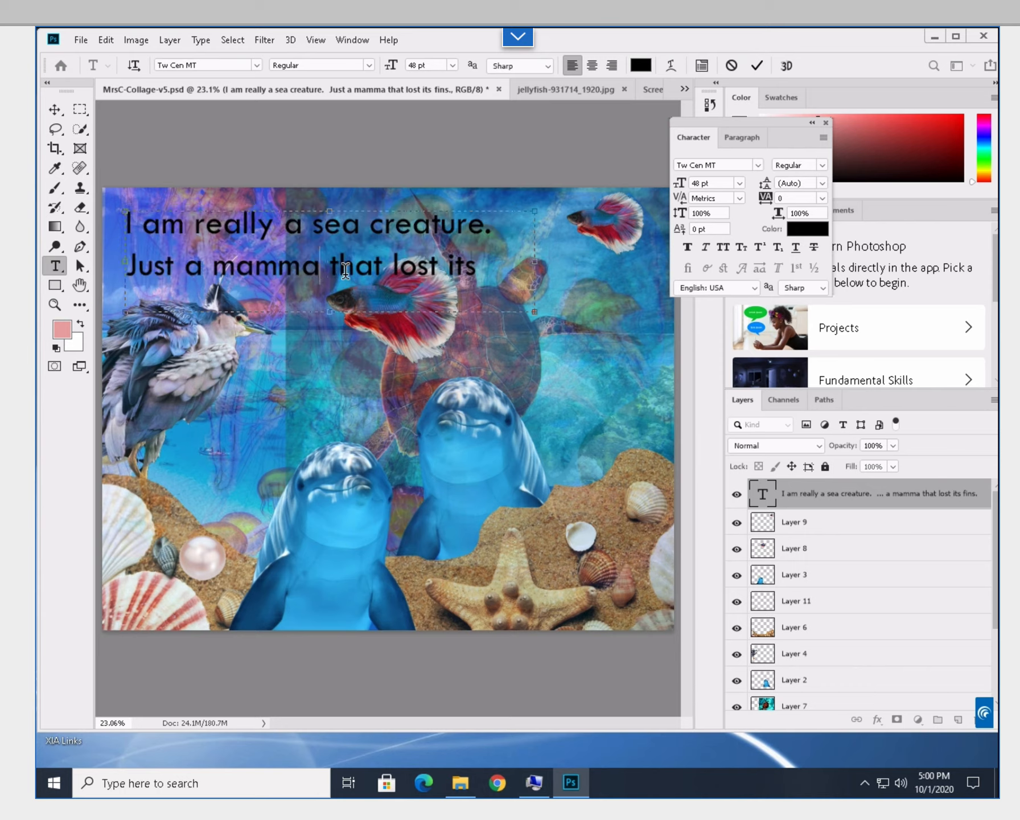
{"action": "type", "text": "l"}
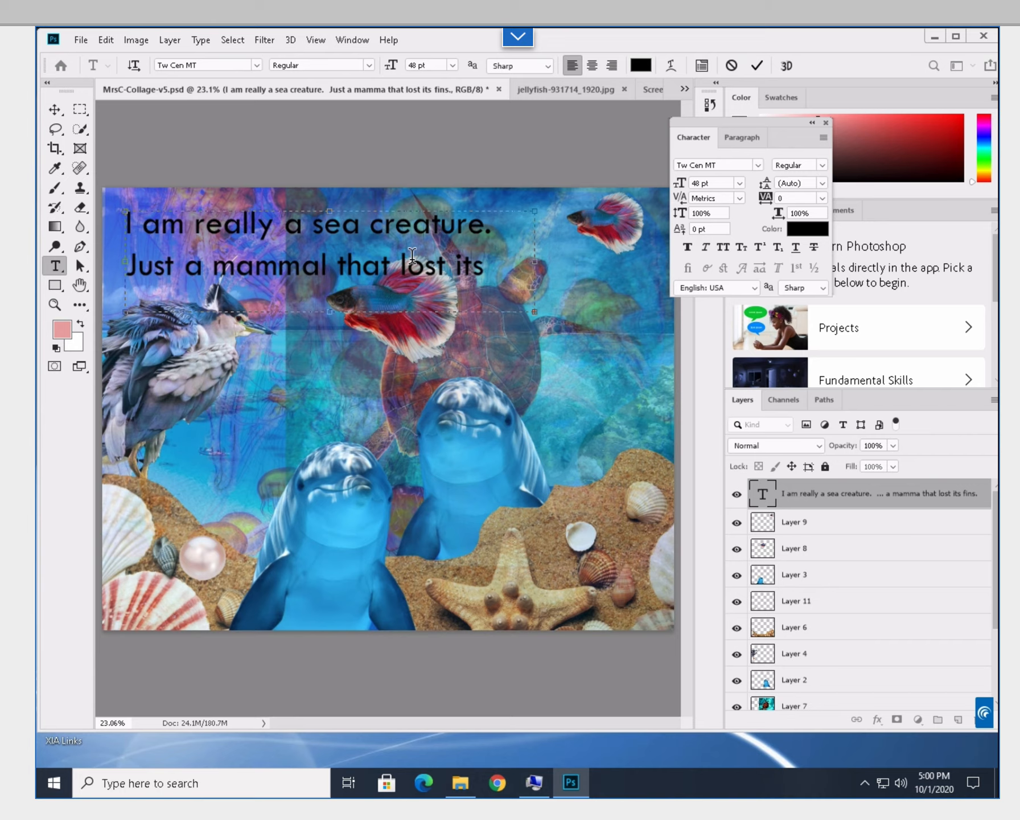
{"action": "double_click", "coordinate": [337, 265]}
{"action": "triple_click", "coordinate": [371, 273]}
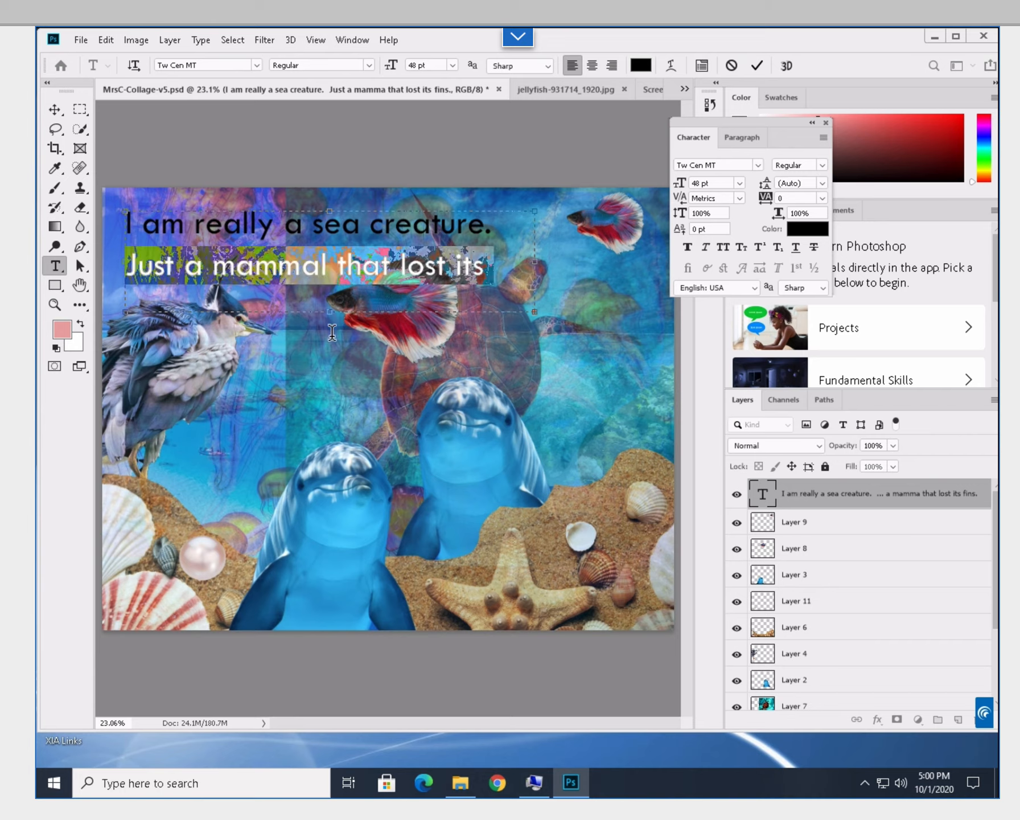
Enlarge the text box downward and to the right, and start "Just a mammal that lost its fins." on its own line
{"action": "left_click_drag", "start_coordinate": [330, 316], "coordinate": [341, 378]}
{"action": "mouse_move", "coordinate": [536, 293]}
{"action": "left_mouse_down"}
{"action": "mouse_move", "coordinate": [589, 299]}
{"action": "mouse_move", "coordinate": [548, 300]}
{"action": "left_mouse_up"}
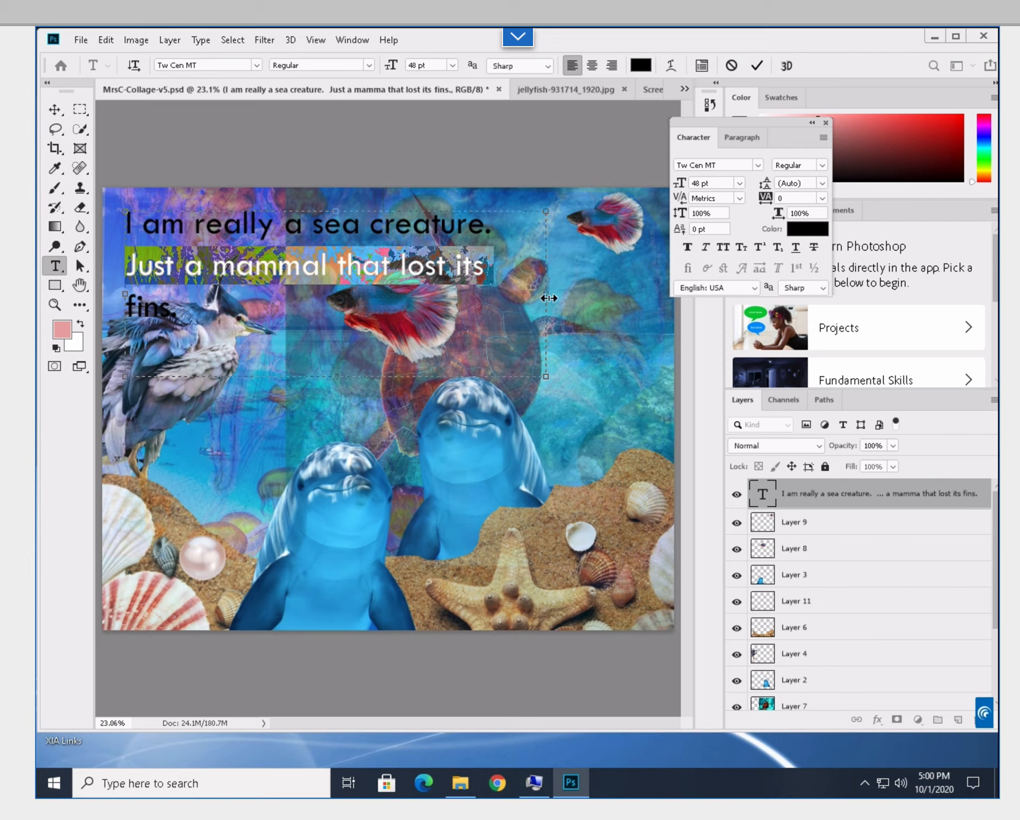
{"action": "left_click_drag", "start_coordinate": [548, 296], "coordinate": [611, 294]}
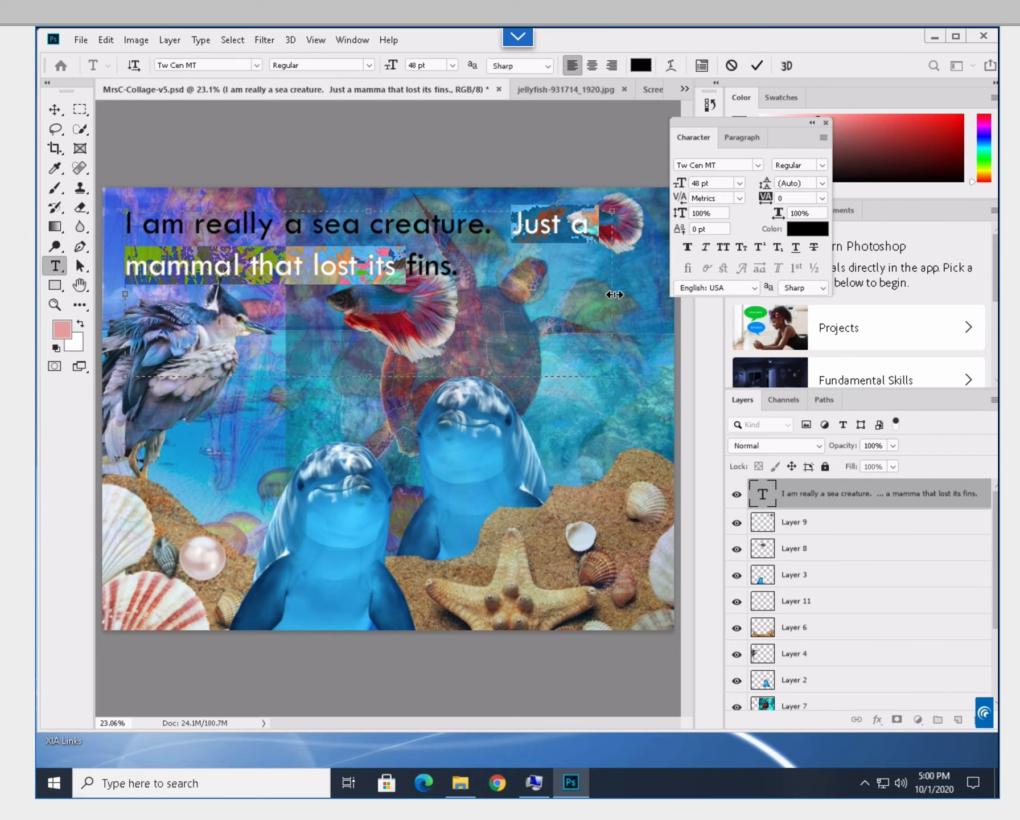
{"action": "left_click", "coordinate": [514, 229]}
{"action": "key", "text": "Return"}
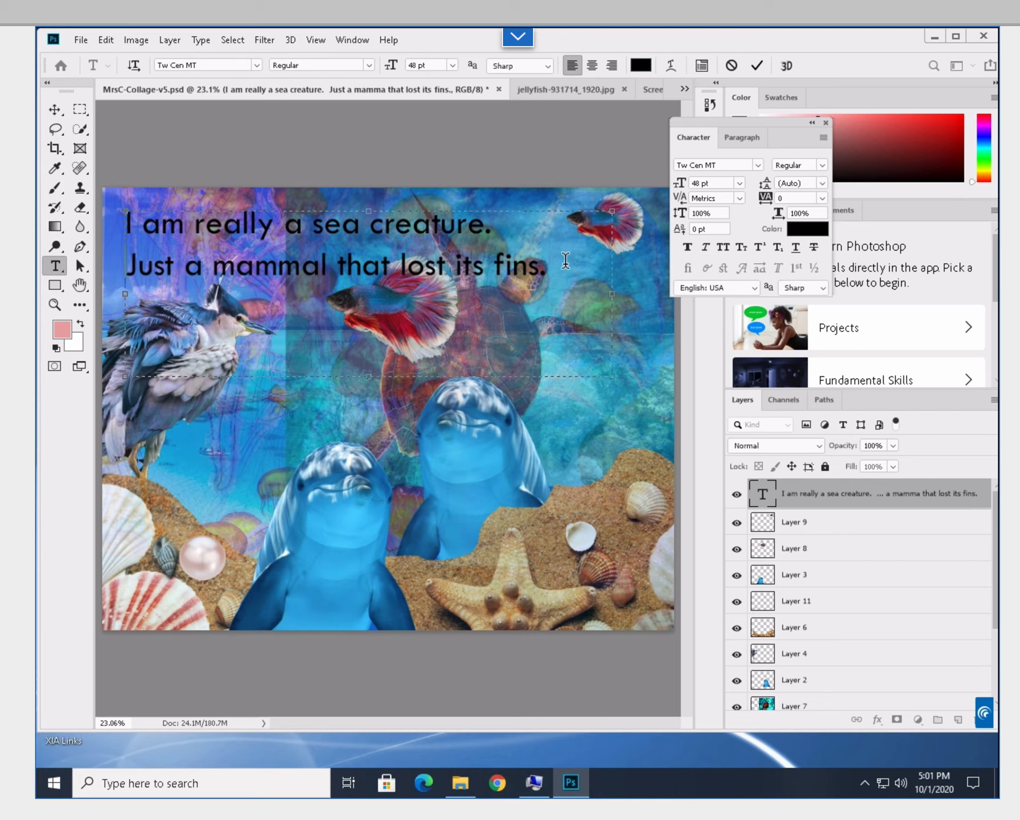
Center-align both lines of the text within the text box
{"action": "left_click_drag", "start_coordinate": [565, 260], "coordinate": [98, 224]}
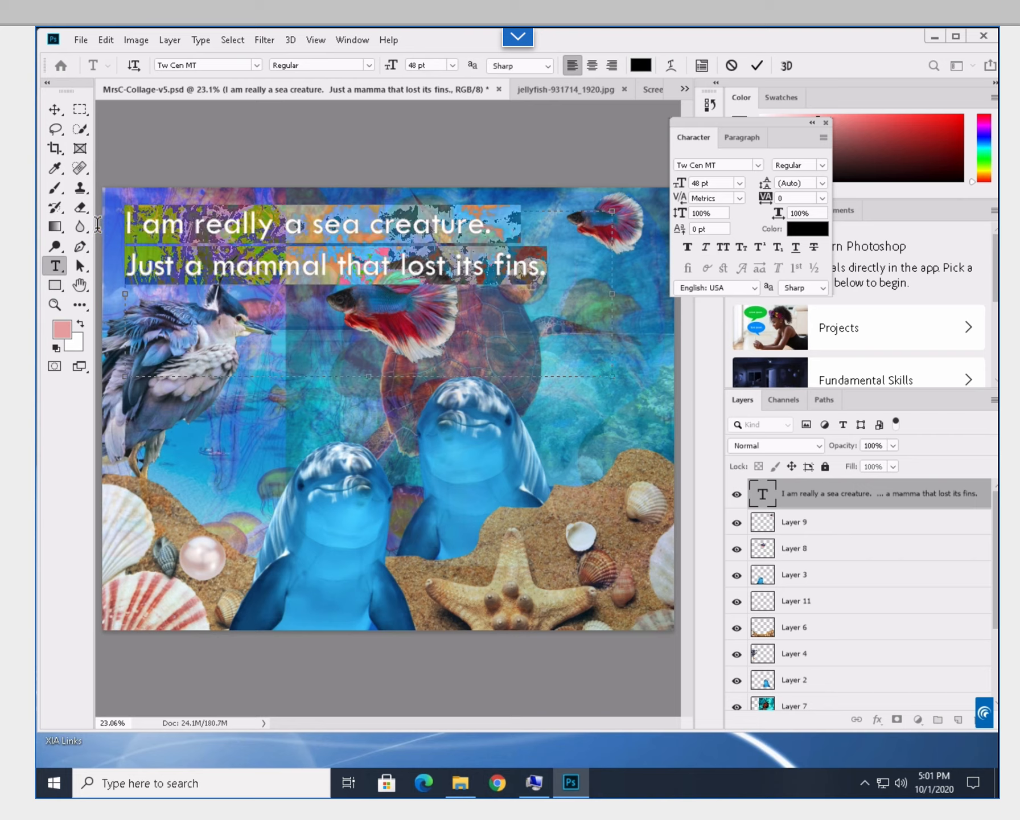
{"action": "left_click", "coordinate": [746, 139]}
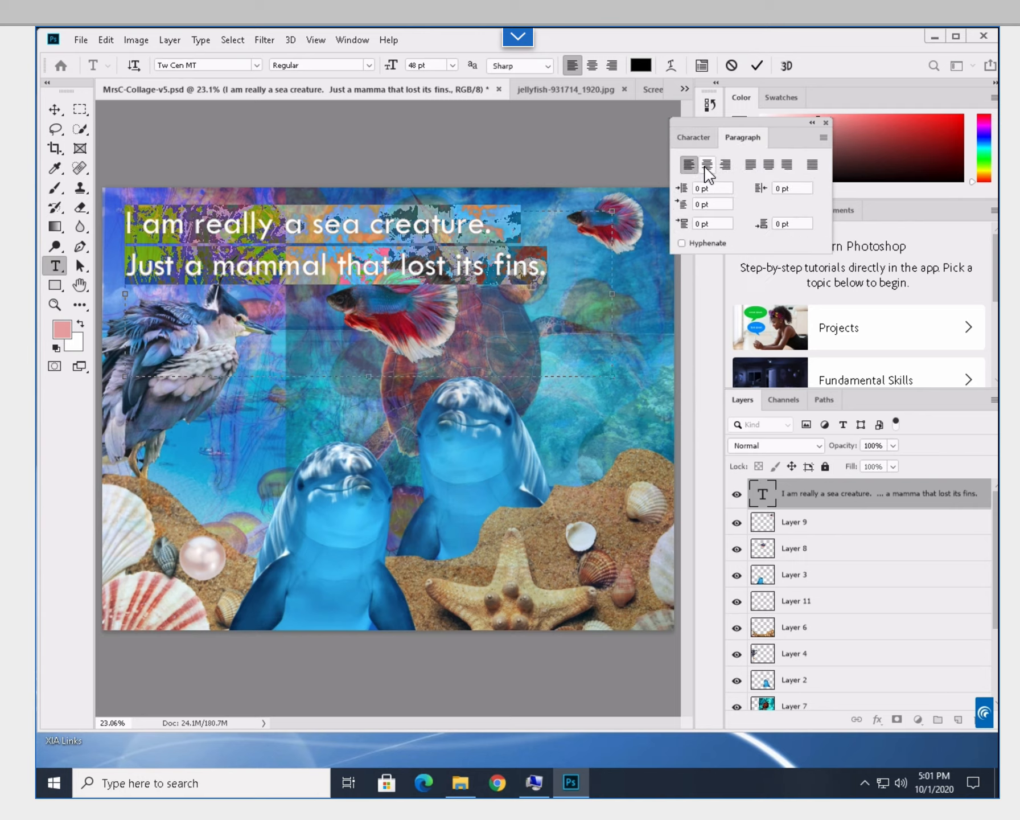
{"action": "left_click", "coordinate": [707, 166]}
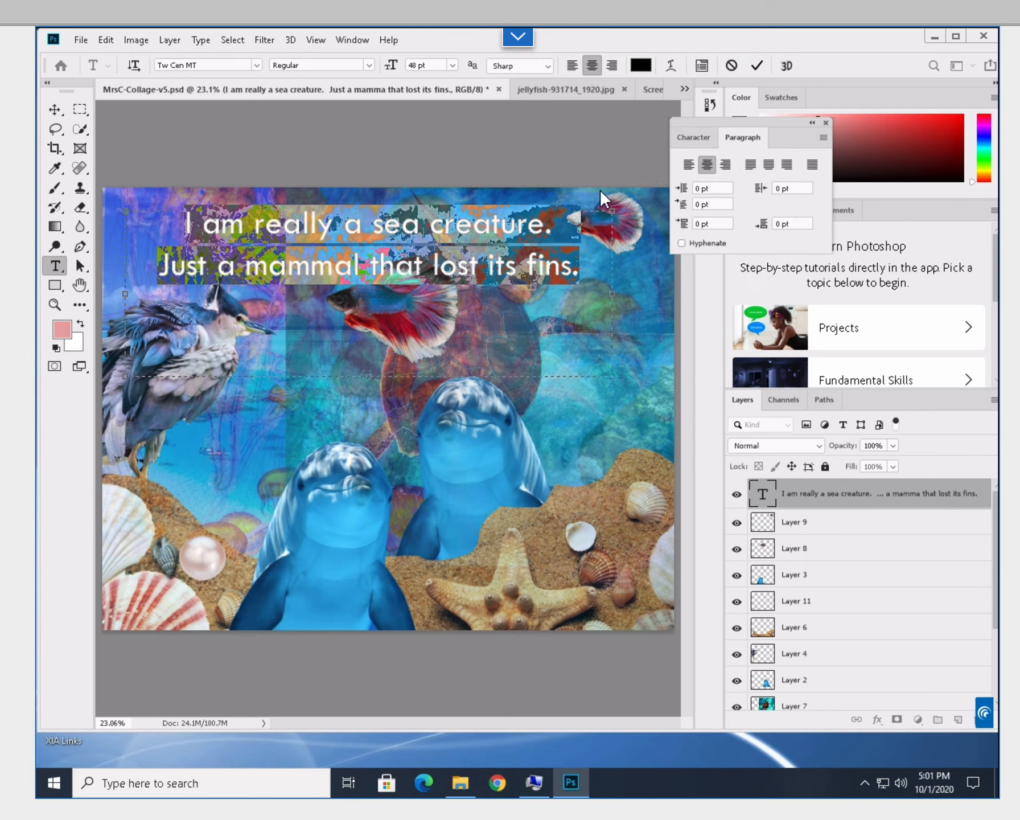
{"action": "left_click", "coordinate": [689, 166]}
{"action": "left_click", "coordinate": [707, 166]}
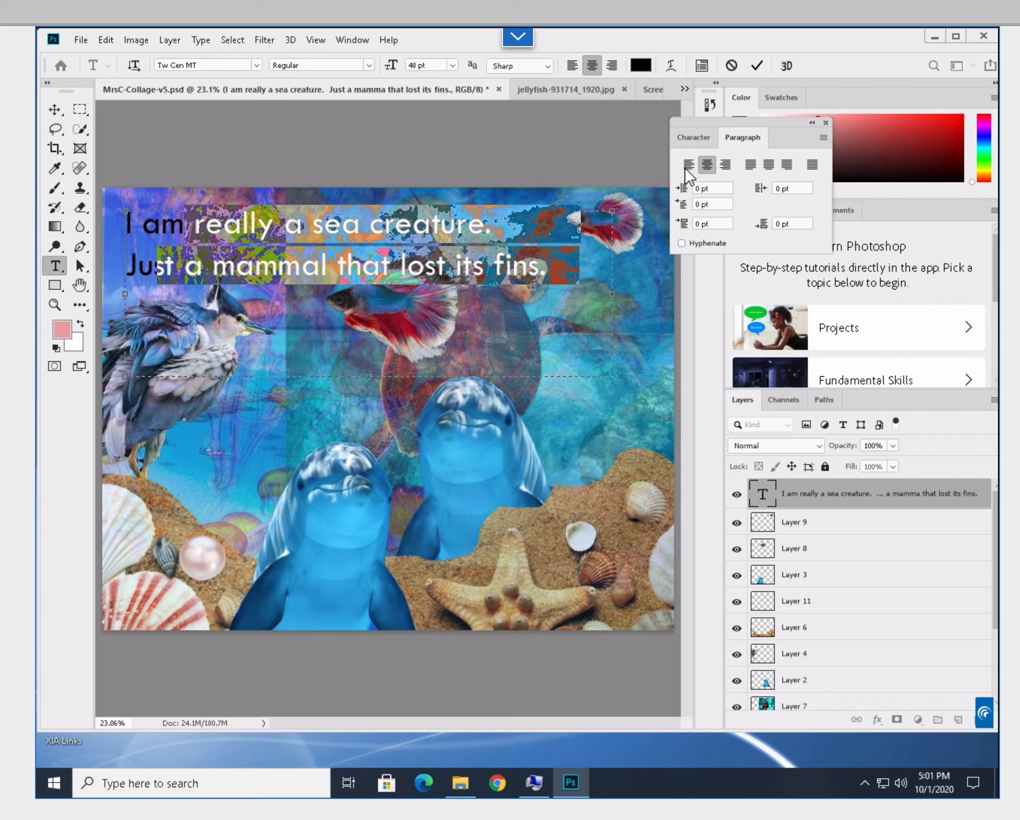
Increase the tracking of the whole text to 280 and commit the text edit
{"action": "left_click", "coordinate": [695, 140]}
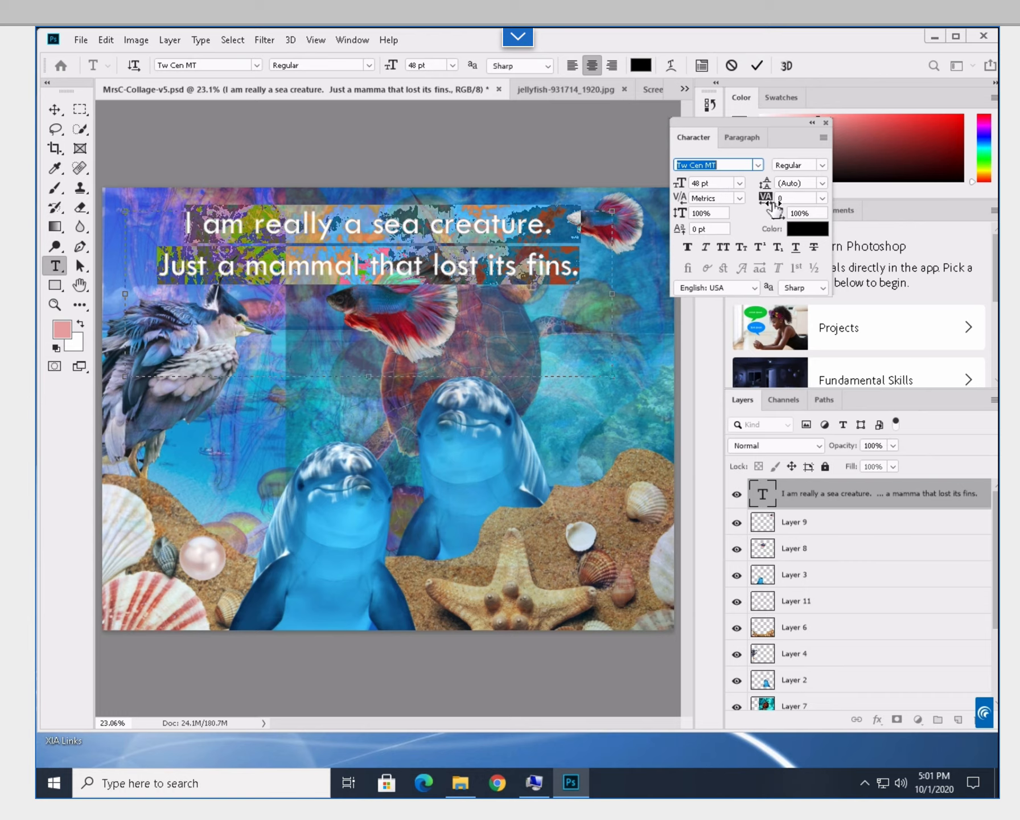
{"action": "left_click_drag", "start_coordinate": [776, 209], "coordinate": [785, 205]}
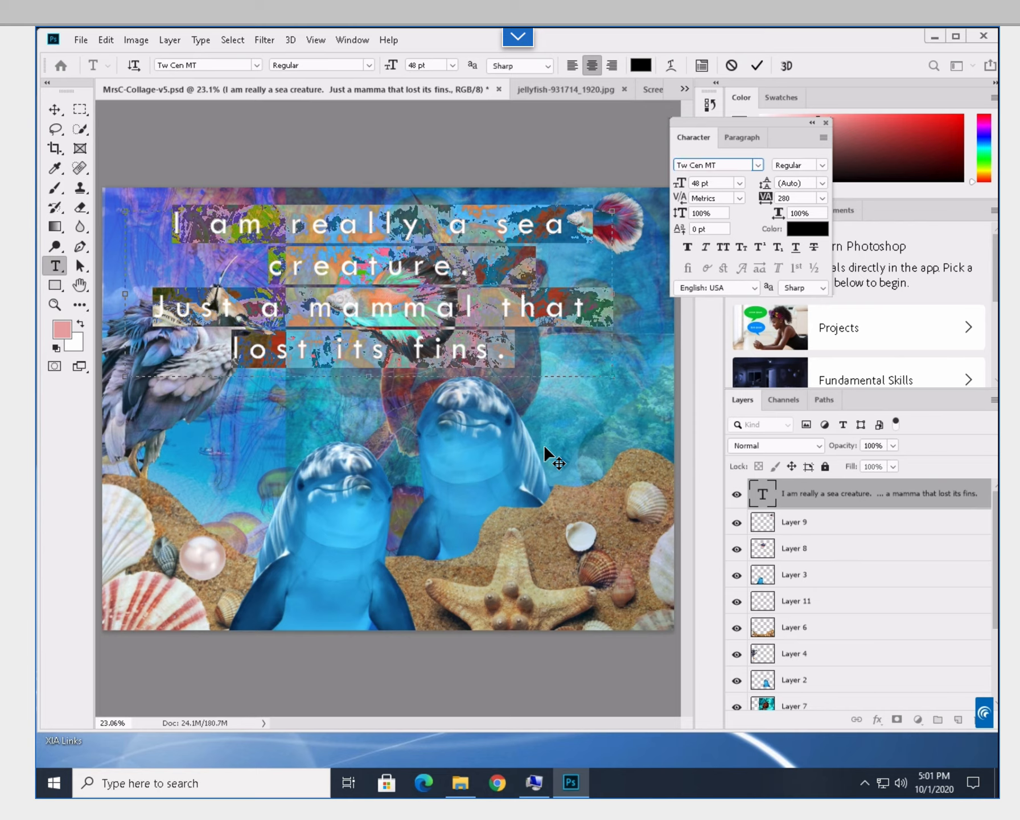
{"action": "key", "text": "Escape"}
{"action": "key", "text": "v"}
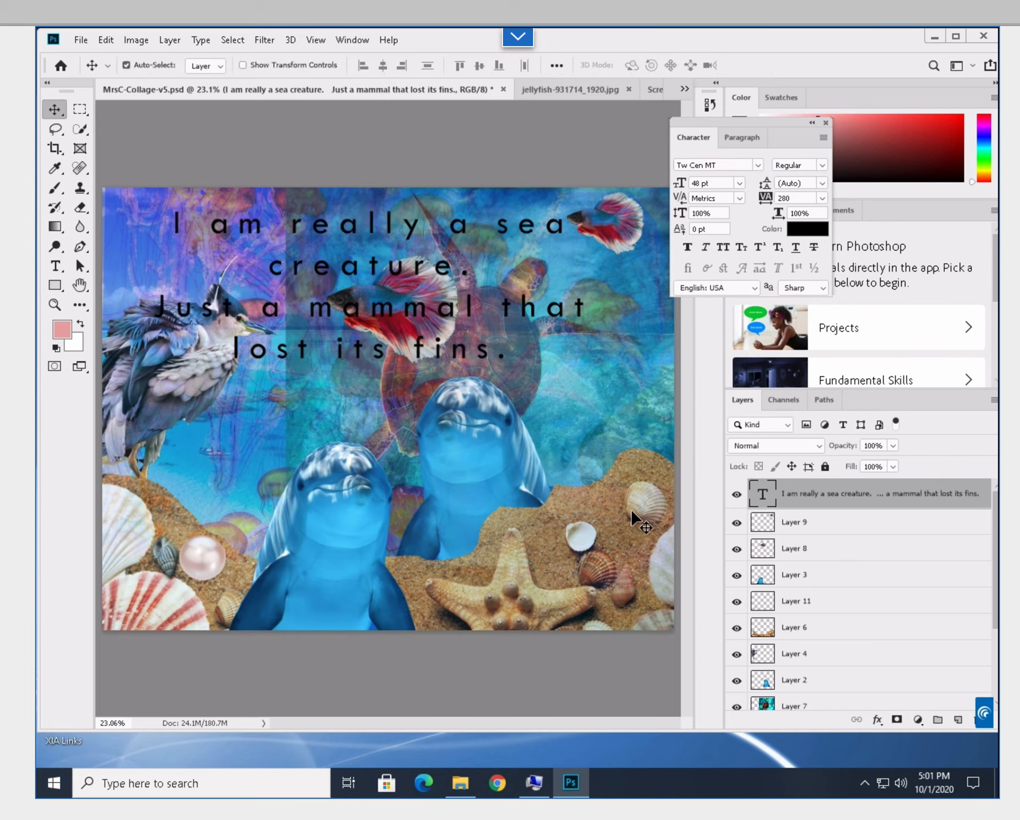
Recolor the whole text to near-white faf5f5 and nudge the text layer slightly to the right
{"action": "double_click", "coordinate": [501, 349]}
{"action": "left_click", "coordinate": [514, 354]}
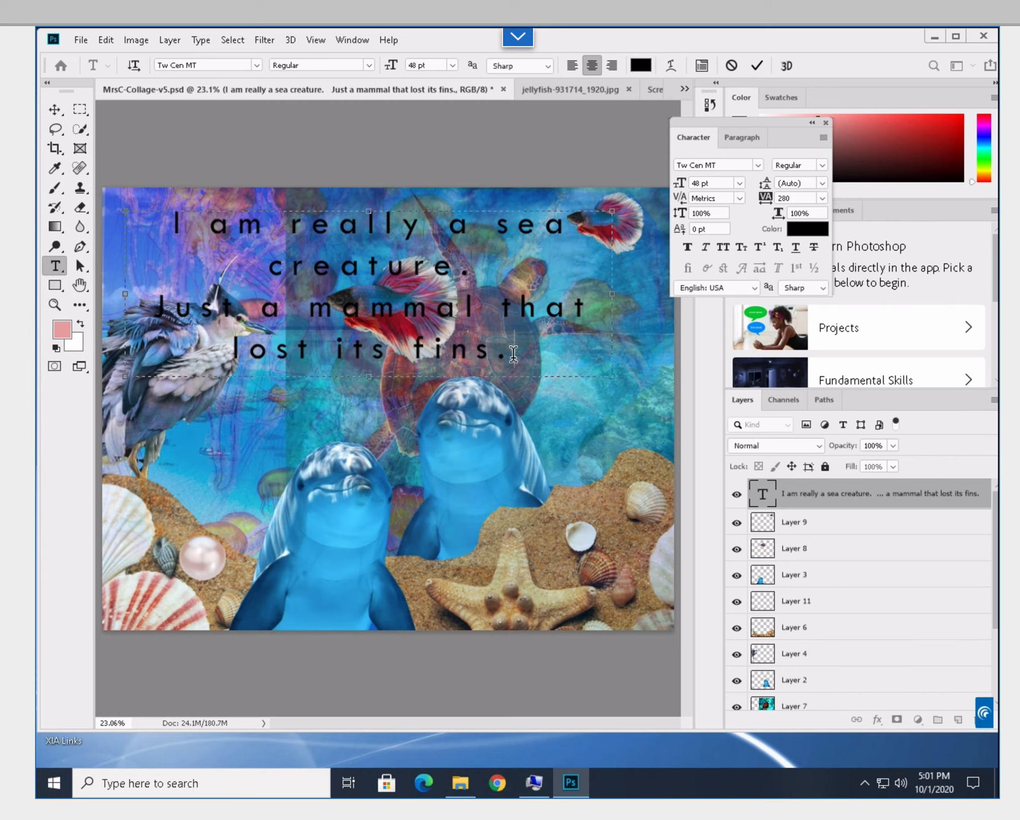
{"action": "left_click_drag", "start_coordinate": [512, 354], "coordinate": [91, 206]}
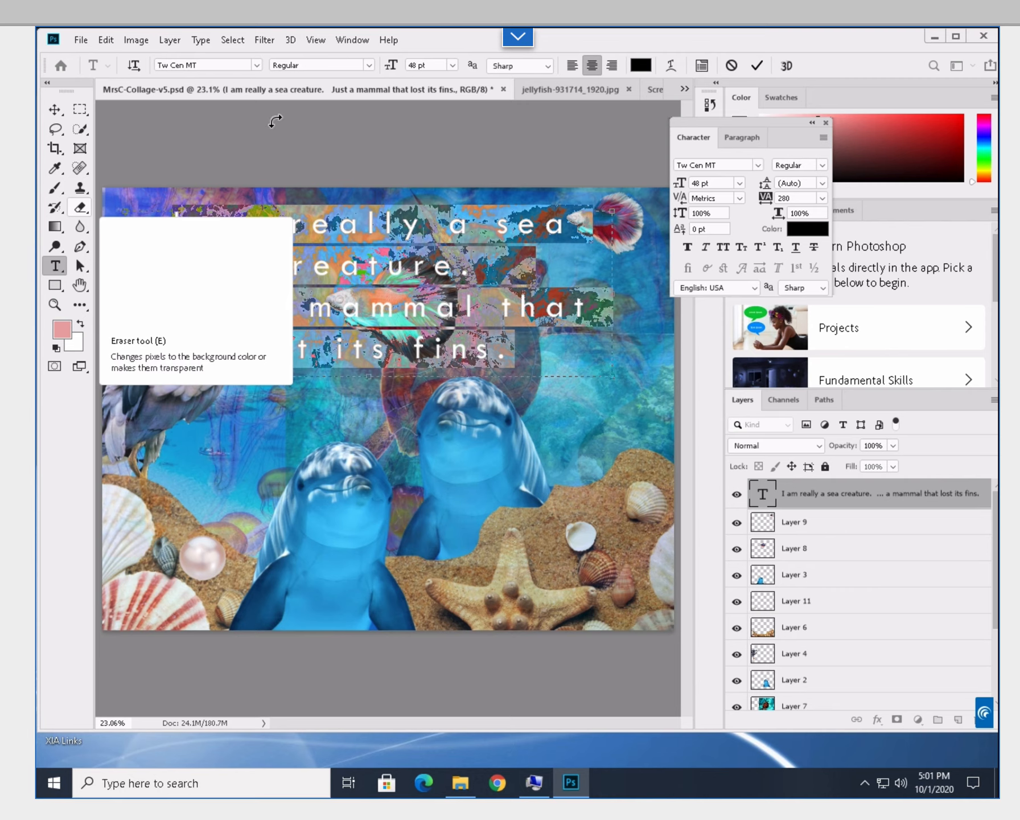
{"action": "left_click", "coordinate": [640, 65]}
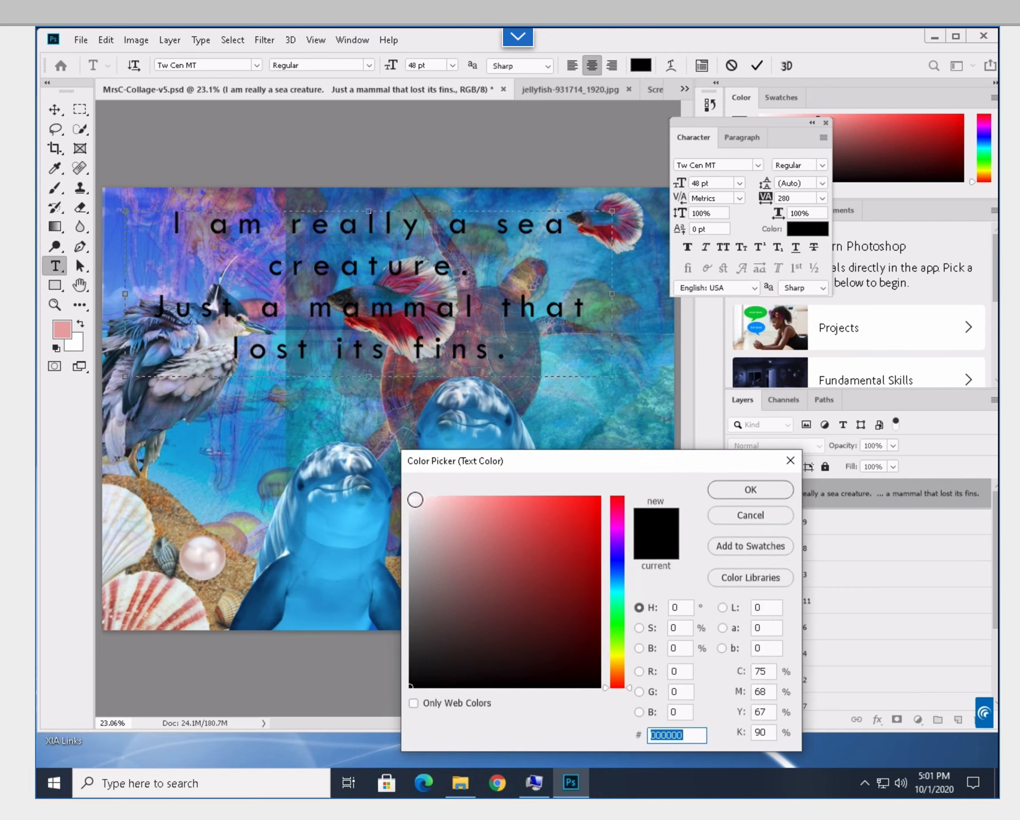
{"action": "left_click", "coordinate": [415, 499]}
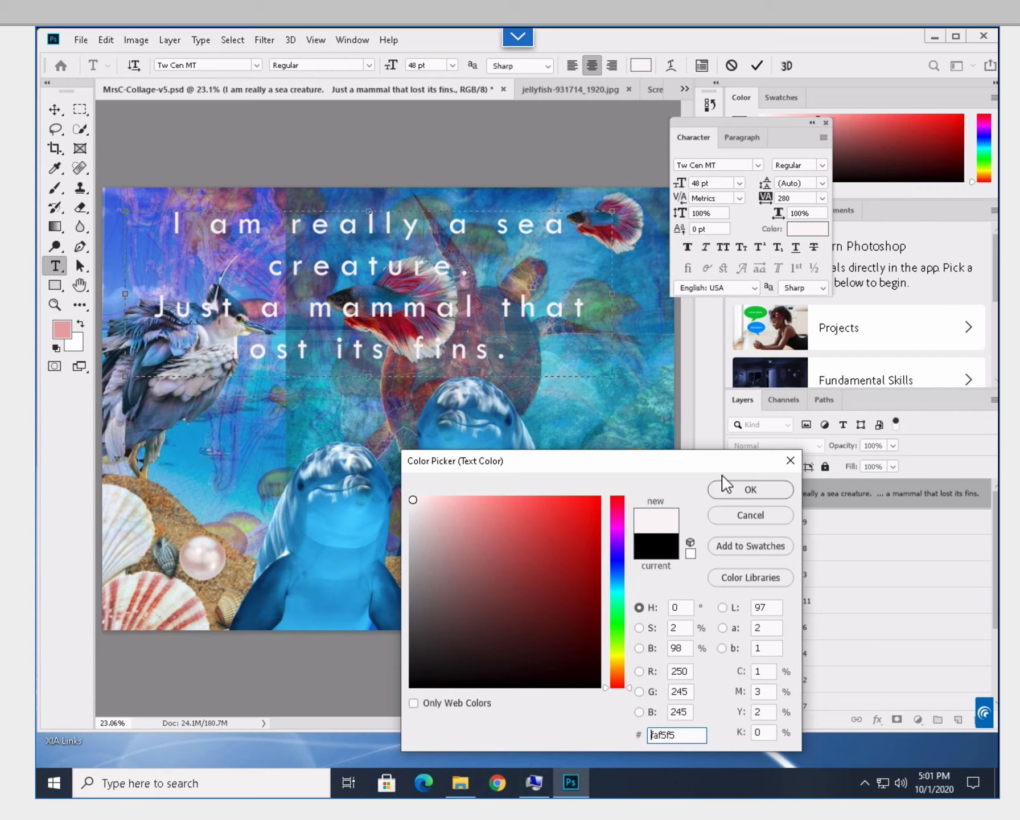
{"action": "left_click", "coordinate": [741, 489]}
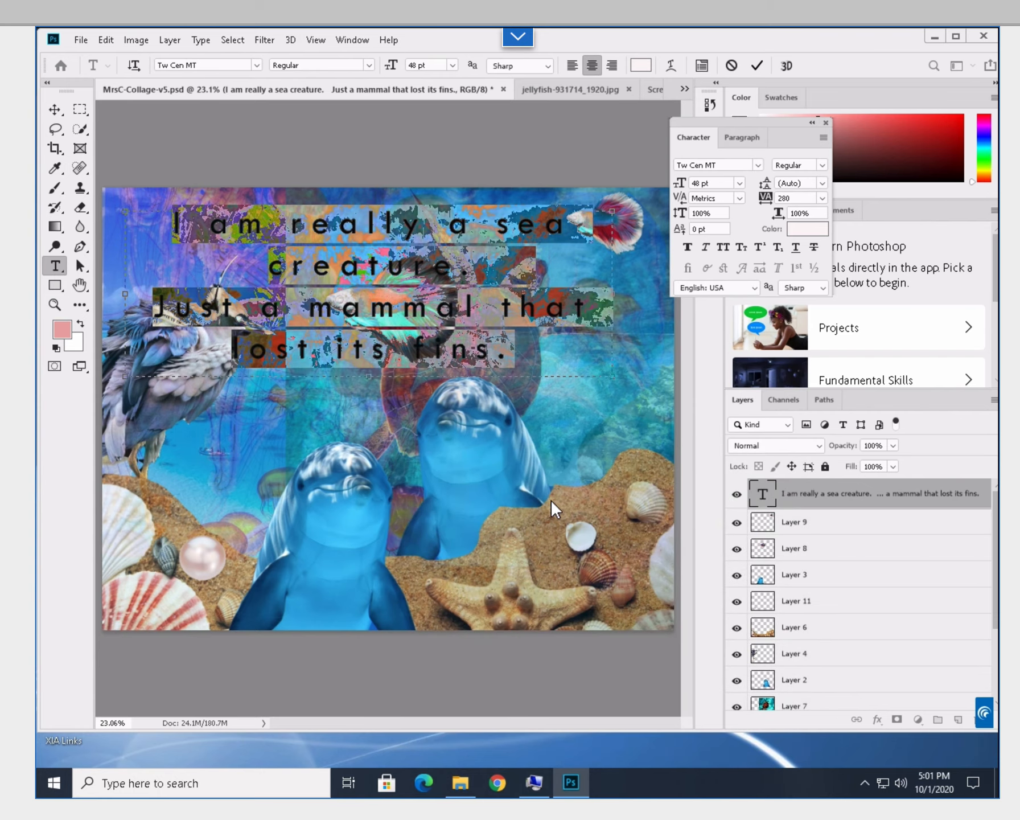
{"action": "key", "text": "ctrl+Return"}
{"action": "key", "text": "v"}
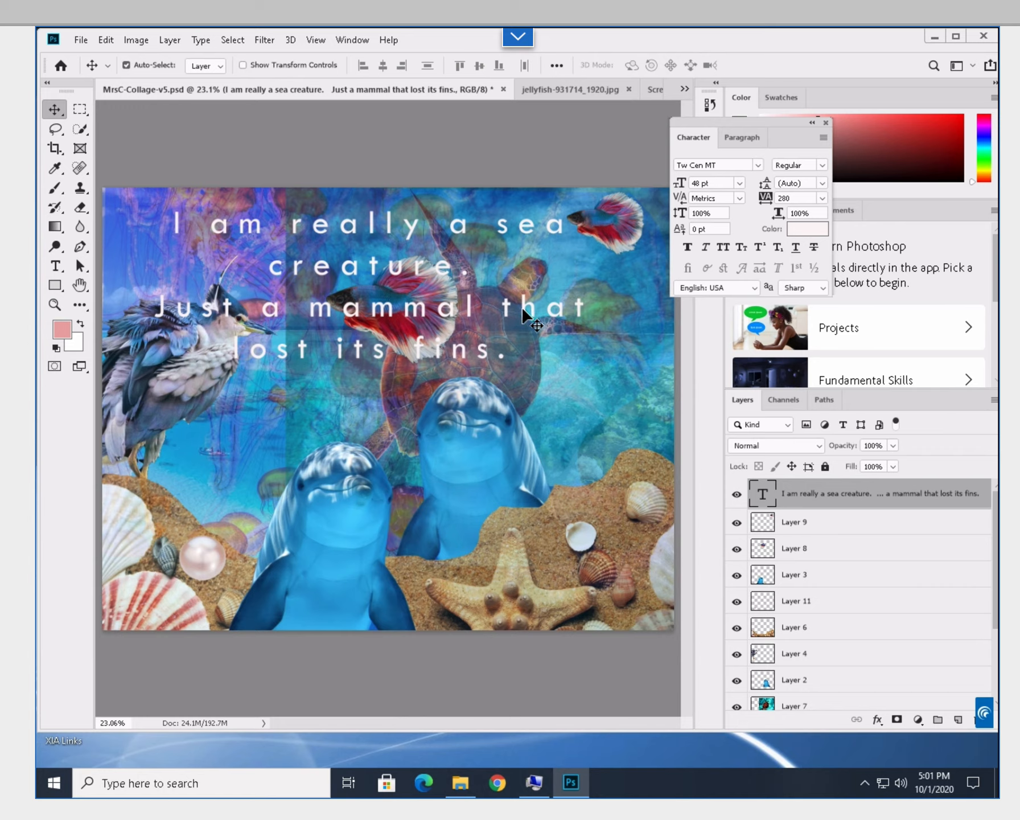
{"action": "left_click_drag", "start_coordinate": [523, 306], "coordinate": [529, 306]}
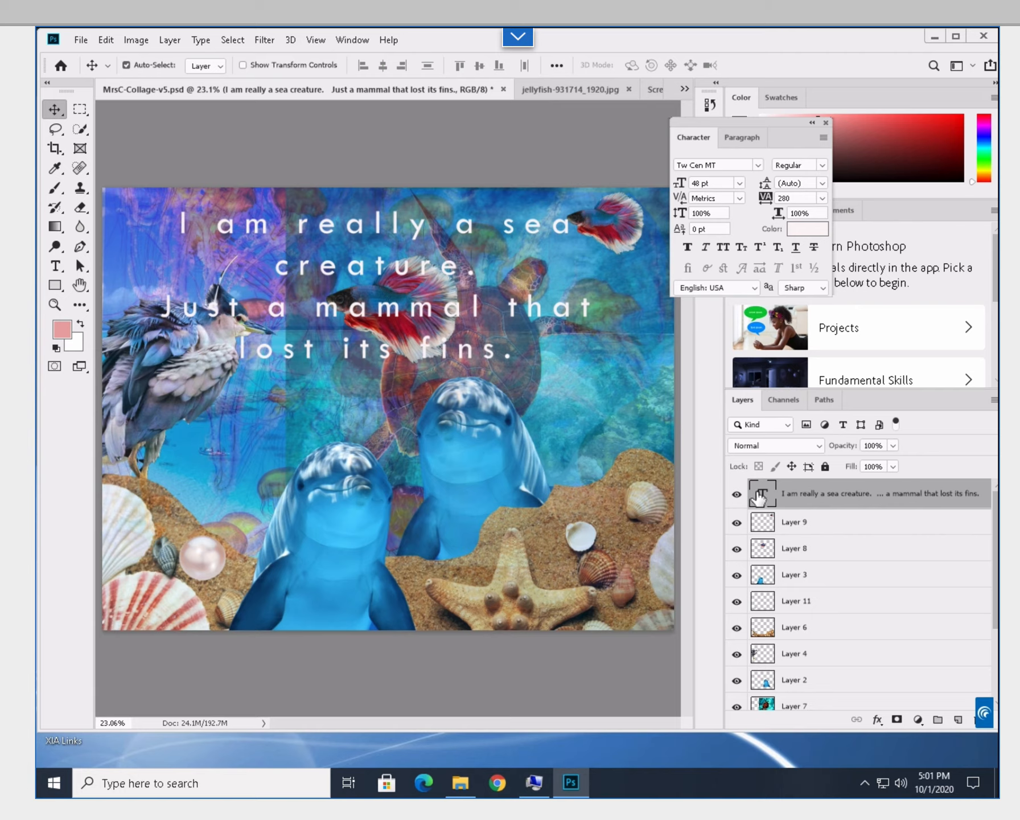
Add a Multiply drop shadow to the caption text layer with 66% opacity, 32° angle, 21 px distance and 0 px size
{"action": "left_click", "coordinate": [877, 720]}
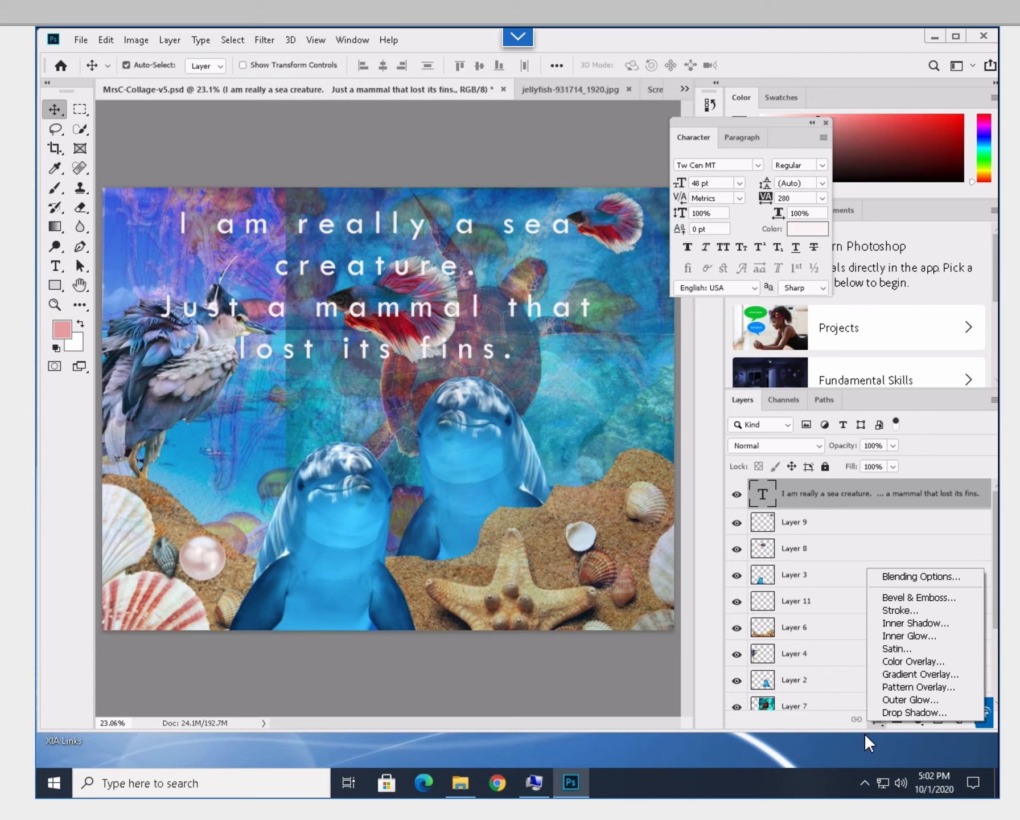
{"action": "left_click", "coordinate": [876, 725]}
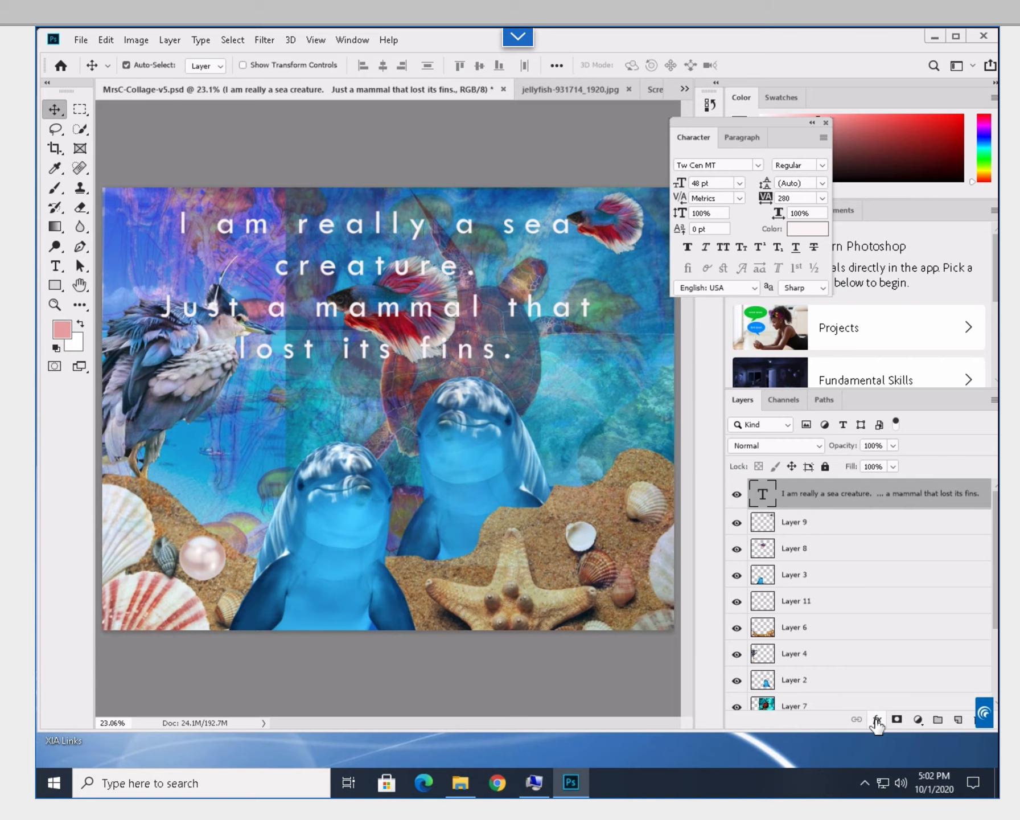
{"action": "left_click", "coordinate": [877, 719]}
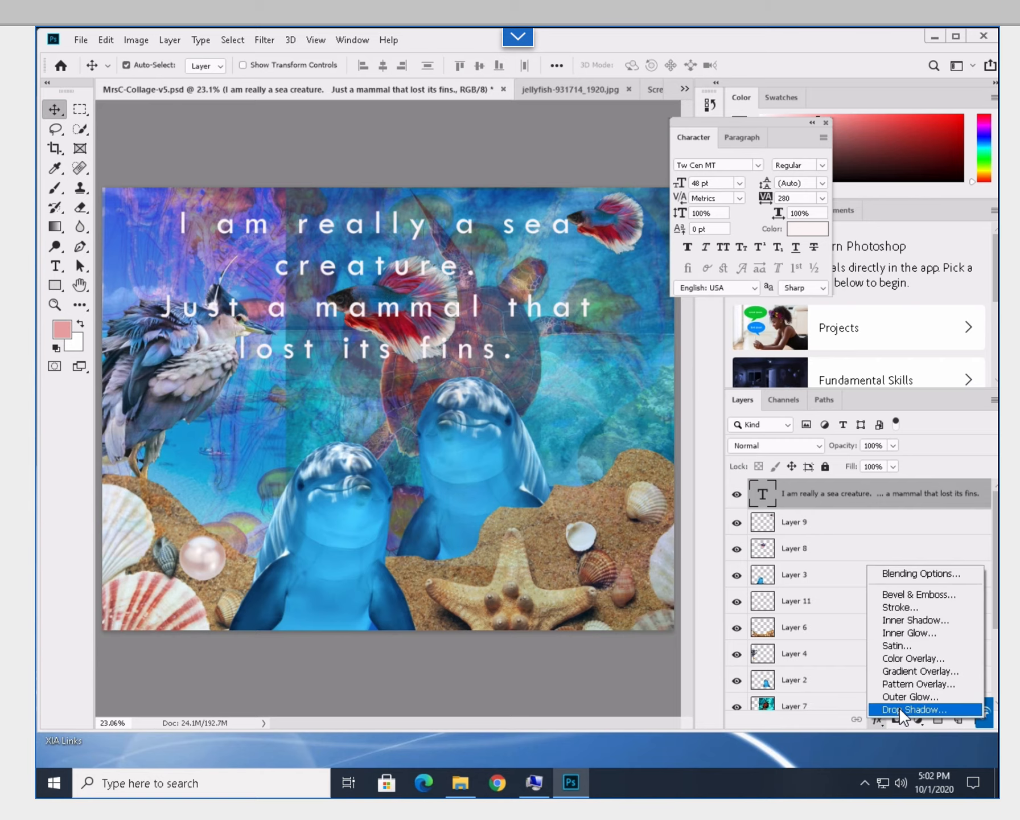
{"action": "left_click", "coordinate": [899, 709]}
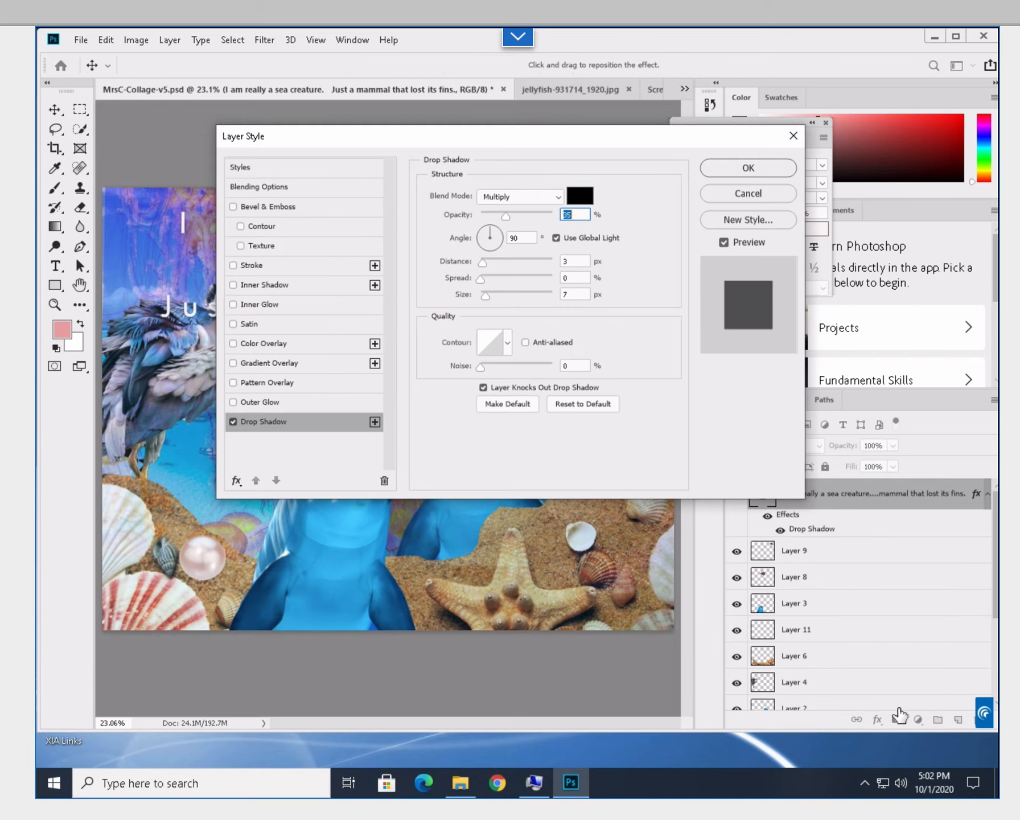
{"action": "left_click_drag", "start_coordinate": [524, 141], "coordinate": [581, 415]}
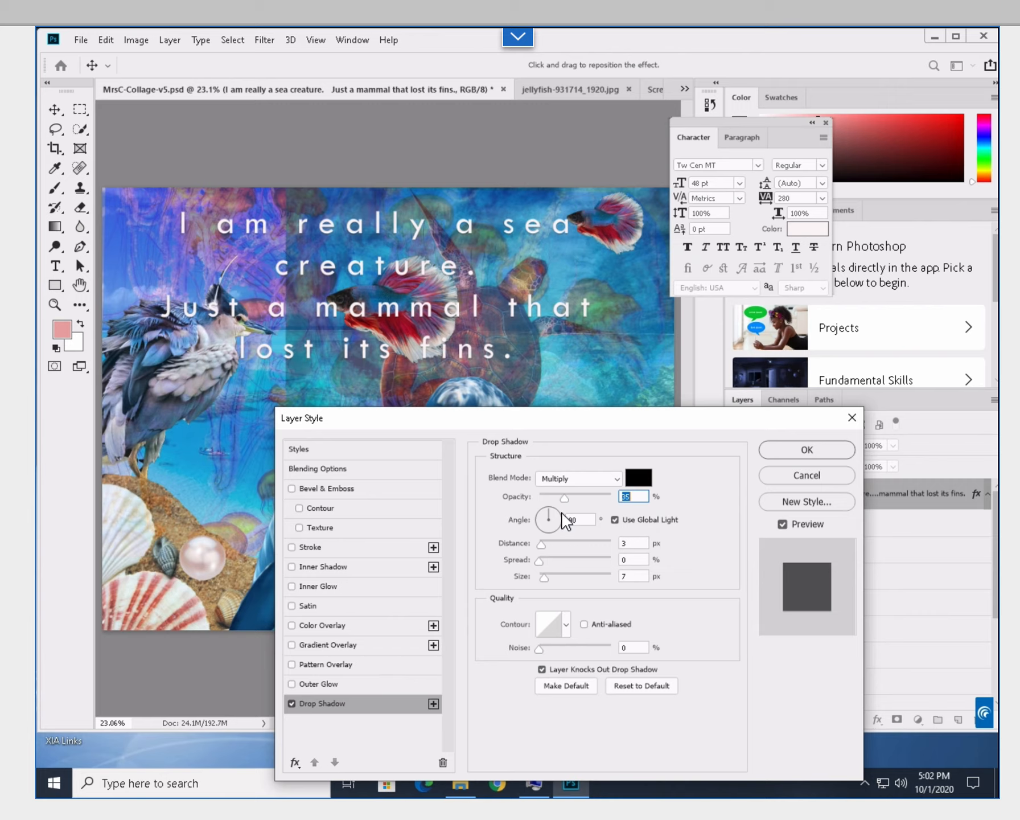
{"action": "left_click_drag", "start_coordinate": [567, 504], "coordinate": [592, 501]}
{"action": "left_click_drag", "start_coordinate": [550, 509], "coordinate": [558, 545]}
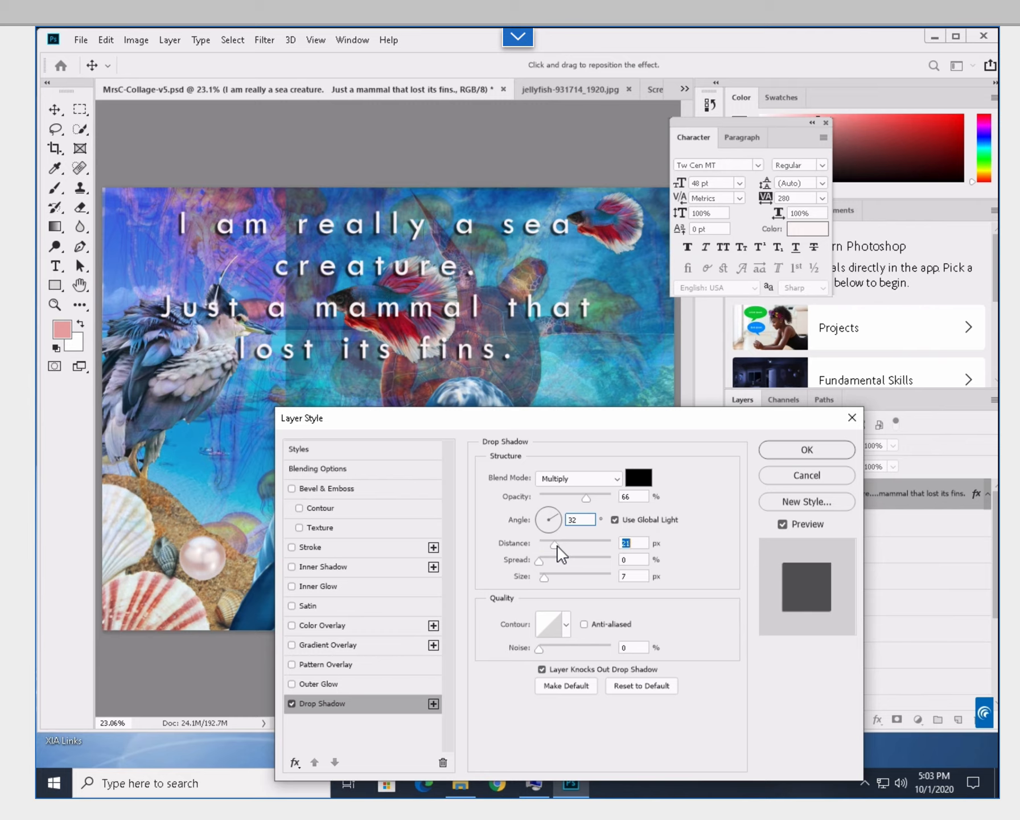
{"action": "mouse_move", "coordinate": [544, 577]}
{"action": "left_mouse_down"}
{"action": "mouse_move", "coordinate": [576, 584]}
{"action": "mouse_move", "coordinate": [533, 579]}
{"action": "left_mouse_up"}
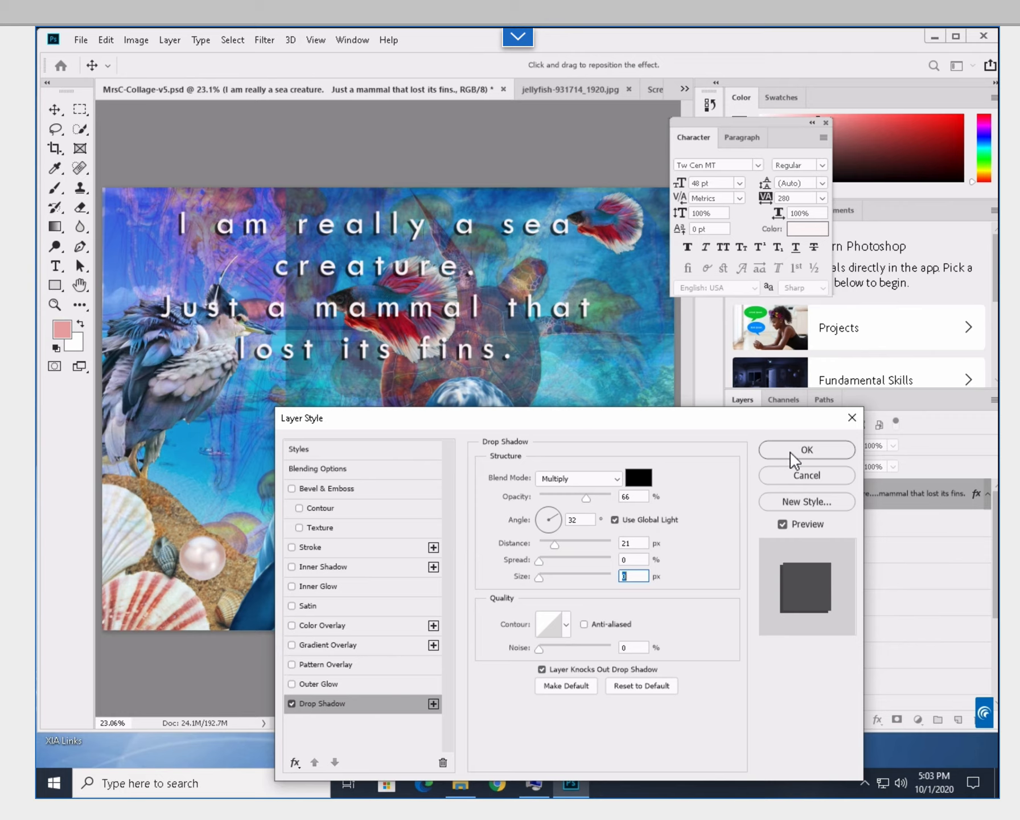
Add an outer glow to the text with Darker Color blend mode, 35% spread and 70 px size
{"action": "left_click", "coordinate": [311, 683]}
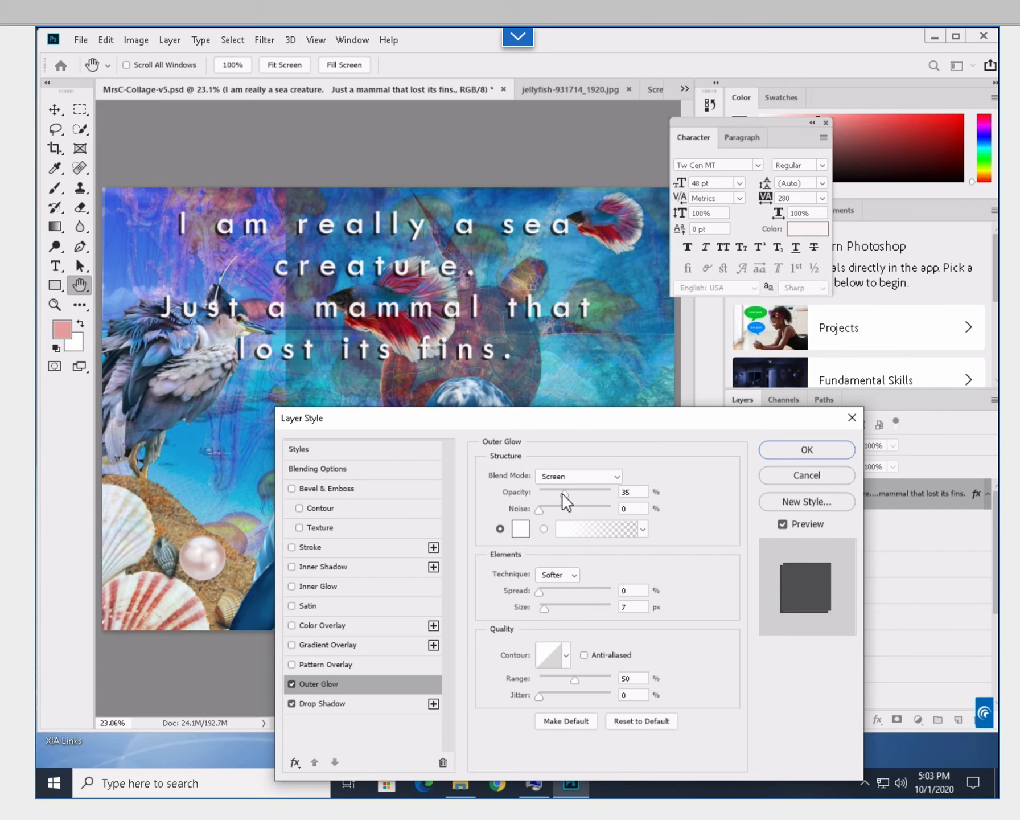
{"action": "left_click", "coordinate": [585, 477]}
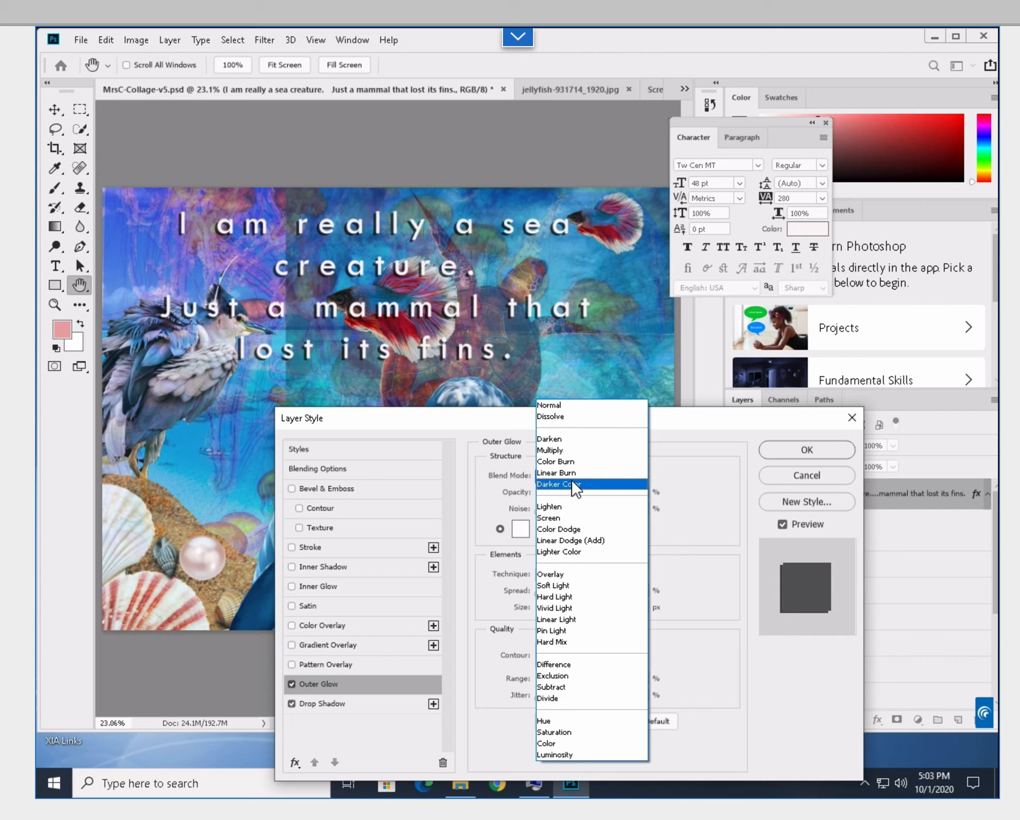
{"action": "left_click", "coordinate": [574, 484]}
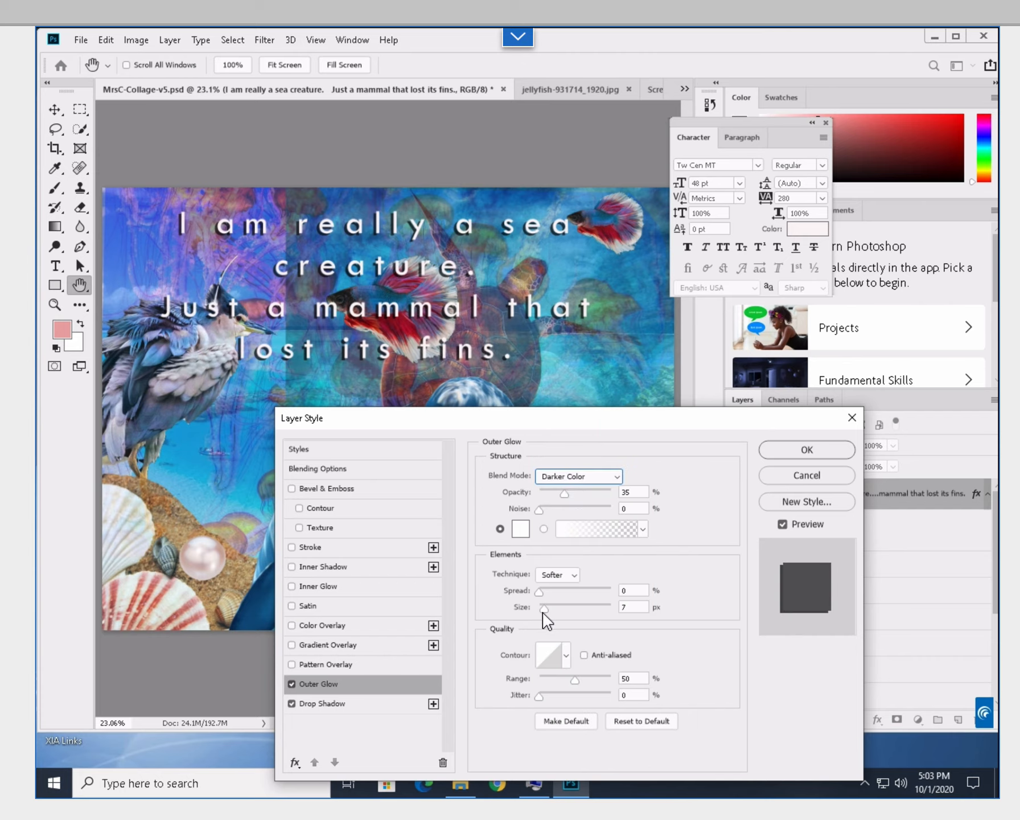
{"action": "left_click_drag", "start_coordinate": [545, 611], "coordinate": [566, 590]}
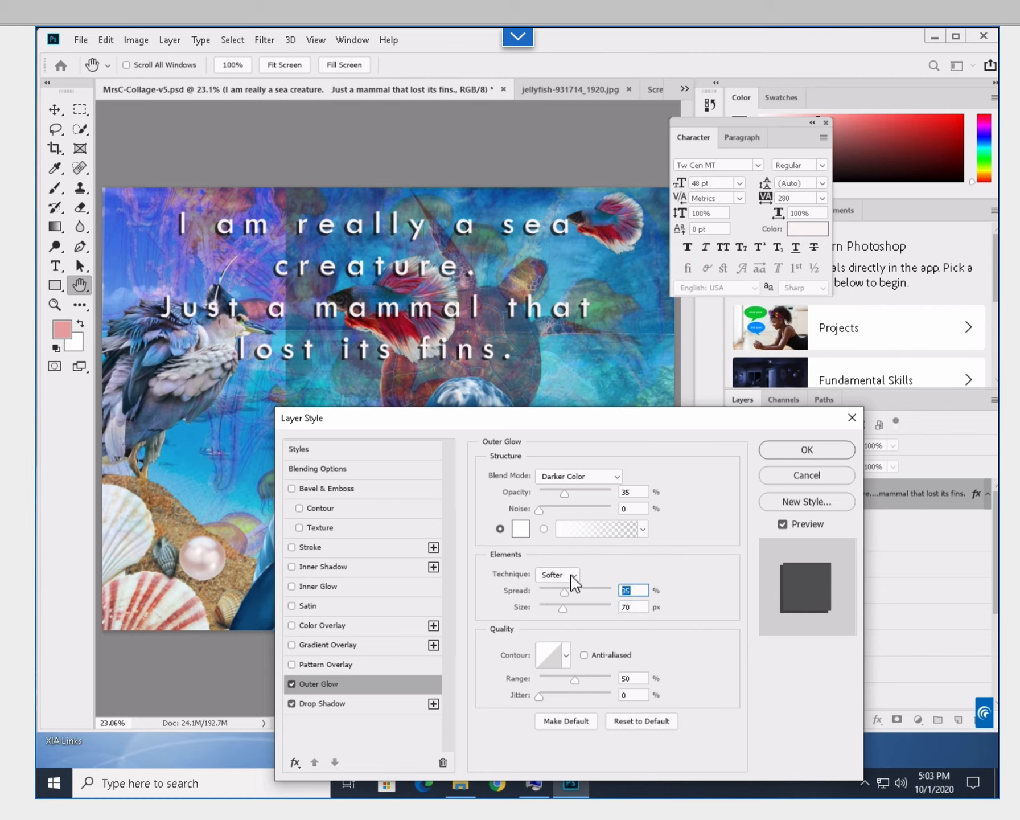
Set the text glow's technique to Precise and its opacity to 100%
{"action": "left_click", "coordinate": [572, 576]}
{"action": "left_click", "coordinate": [563, 599]}
{"action": "left_click_drag", "start_coordinate": [565, 496], "coordinate": [631, 506]}
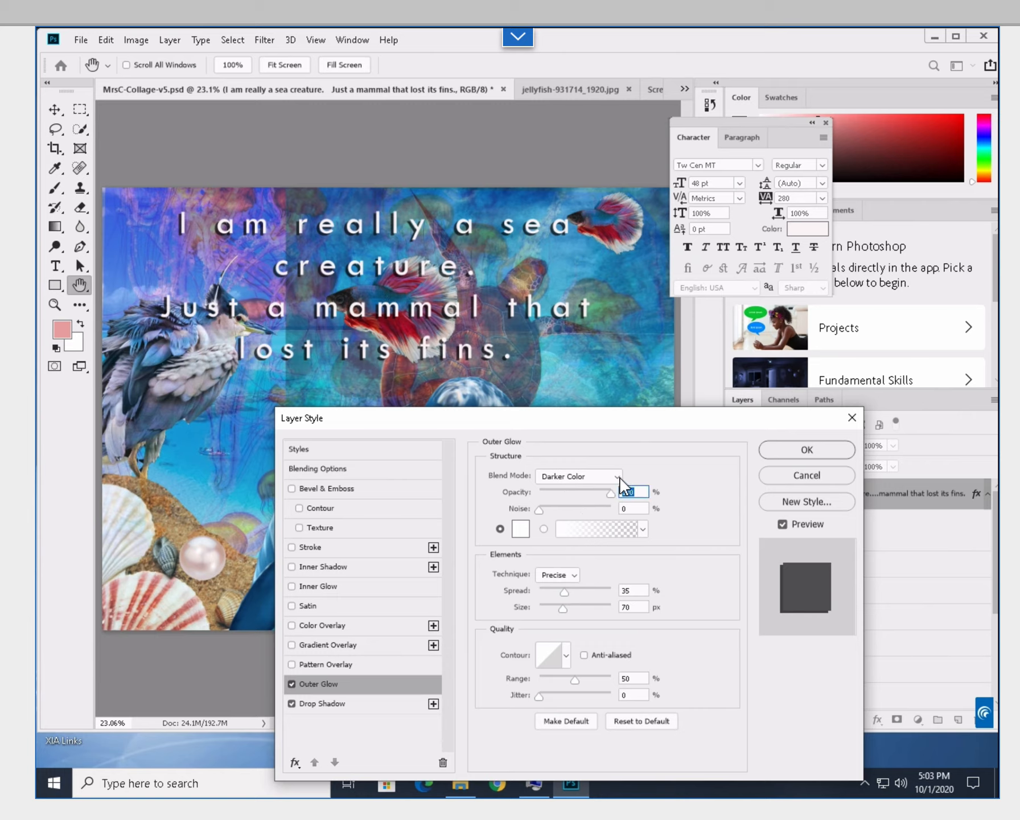
Change the text glow's blend mode to Normal and set its opacity to 28%
{"action": "left_click", "coordinate": [619, 478]}
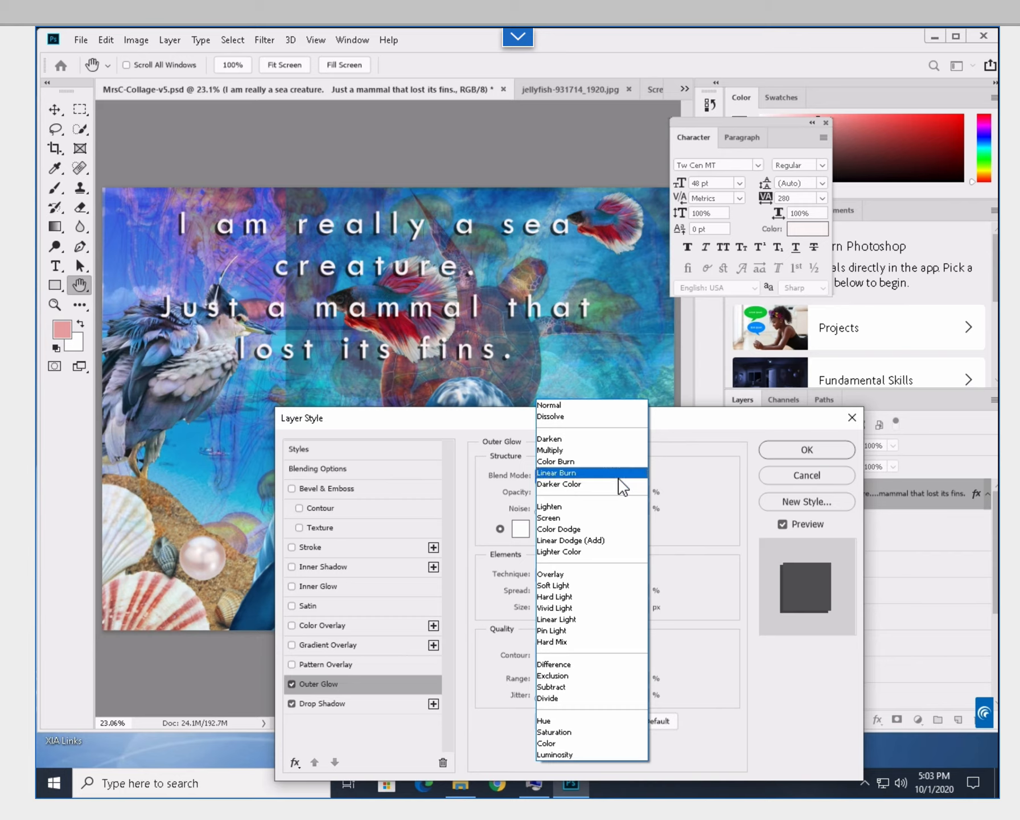
{"action": "left_click", "coordinate": [563, 407]}
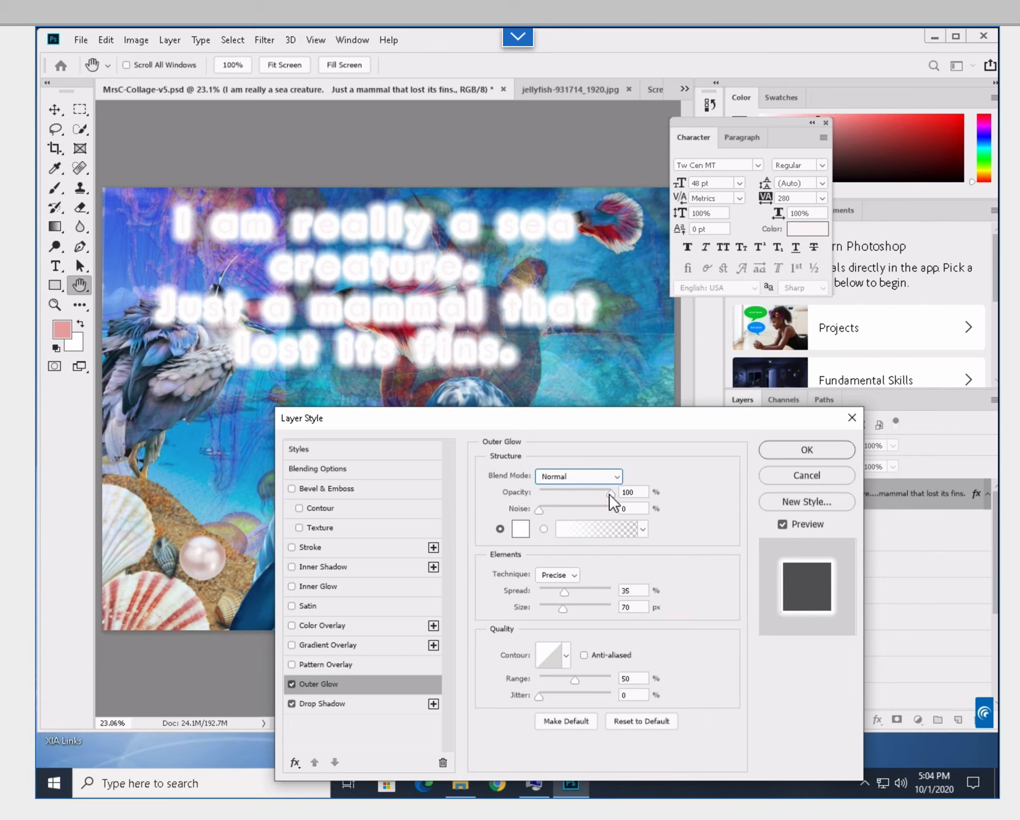
{"action": "left_click_drag", "start_coordinate": [611, 493], "coordinate": [562, 499]}
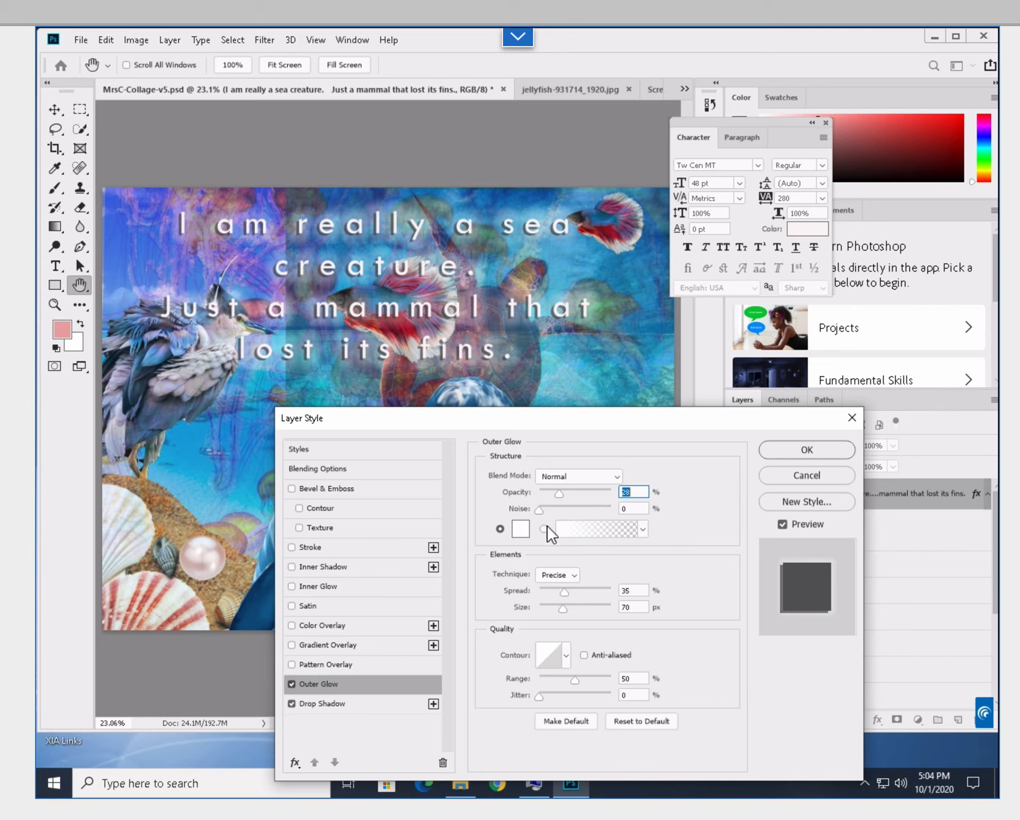
Compare the Softer and Precise techniques for the text glow, choose Softer and apply the layer effects
{"action": "left_click", "coordinate": [575, 579]}
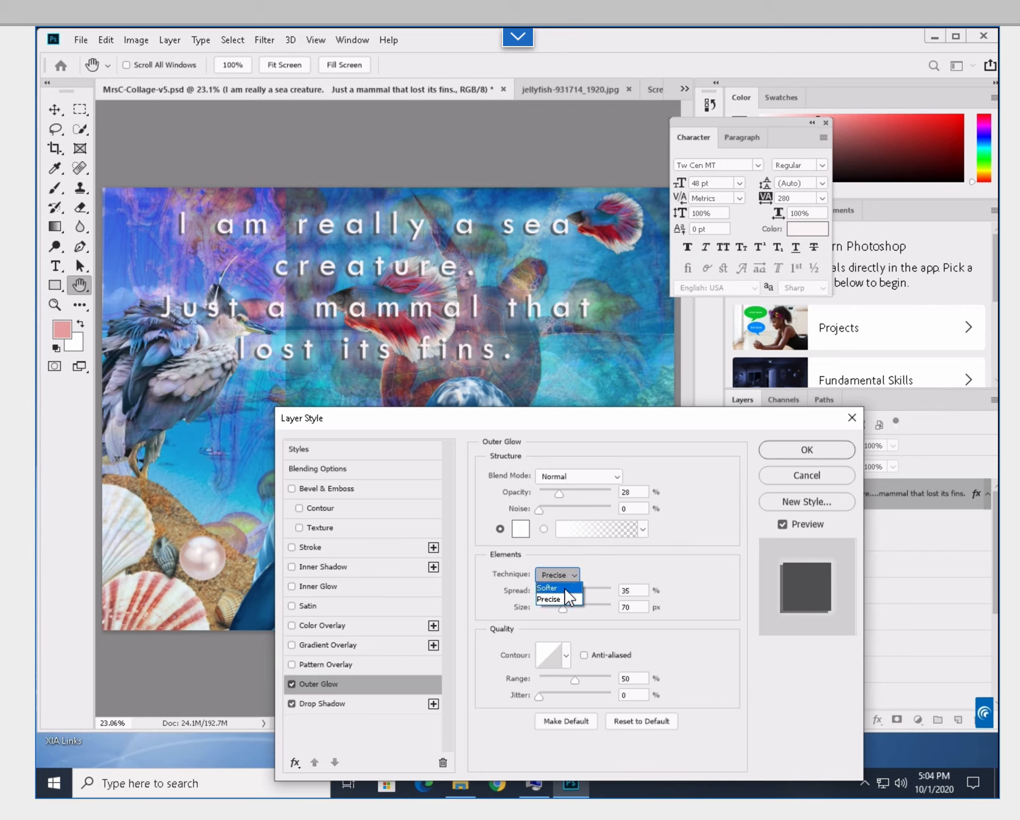
{"action": "left_click", "coordinate": [565, 590]}
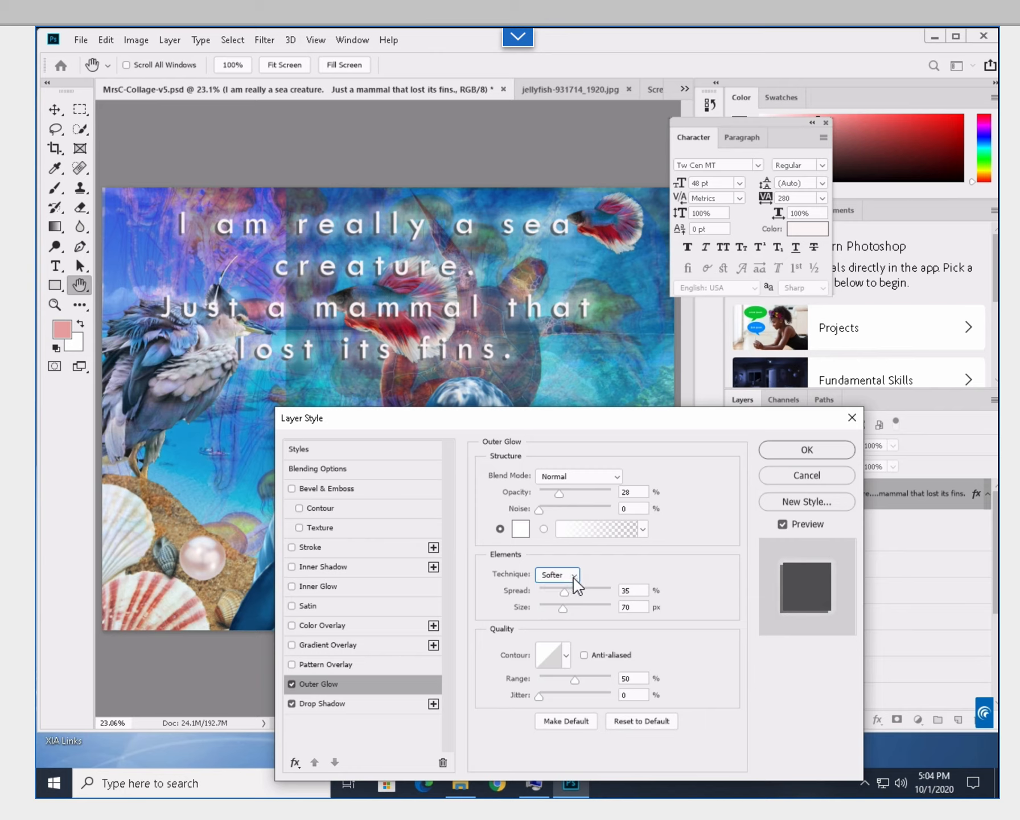
{"action": "left_click", "coordinate": [574, 575]}
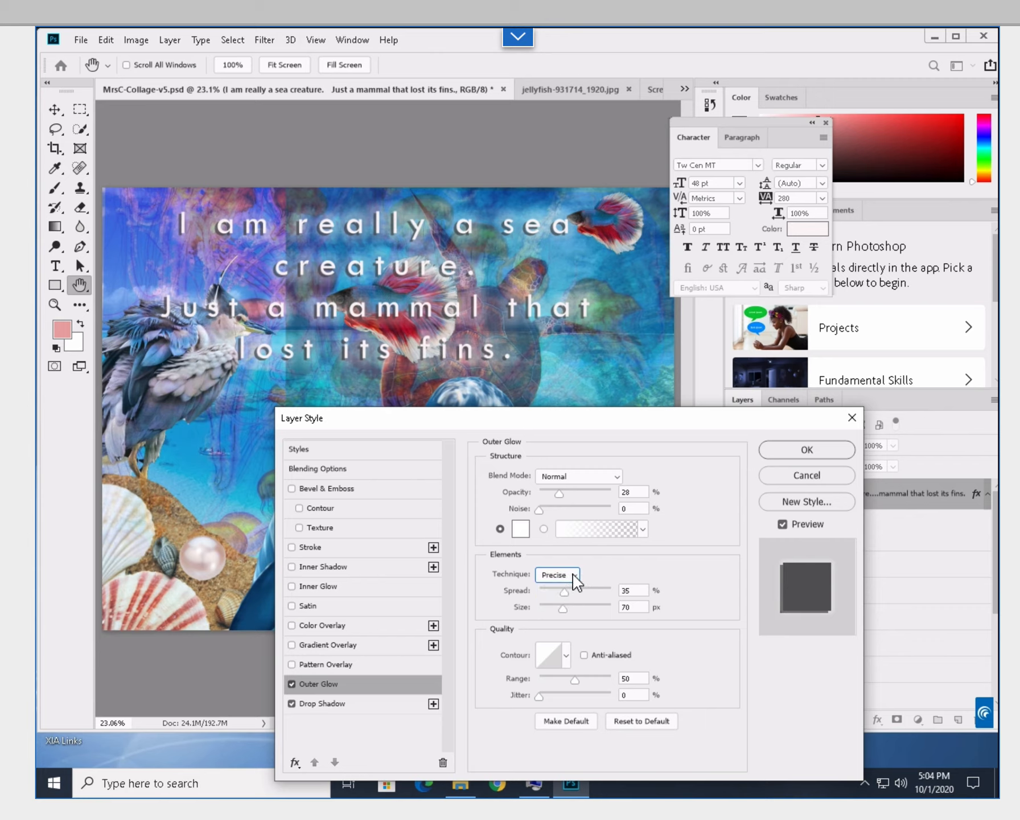
{"action": "left_click", "coordinate": [573, 576]}
{"action": "left_click", "coordinate": [567, 589]}
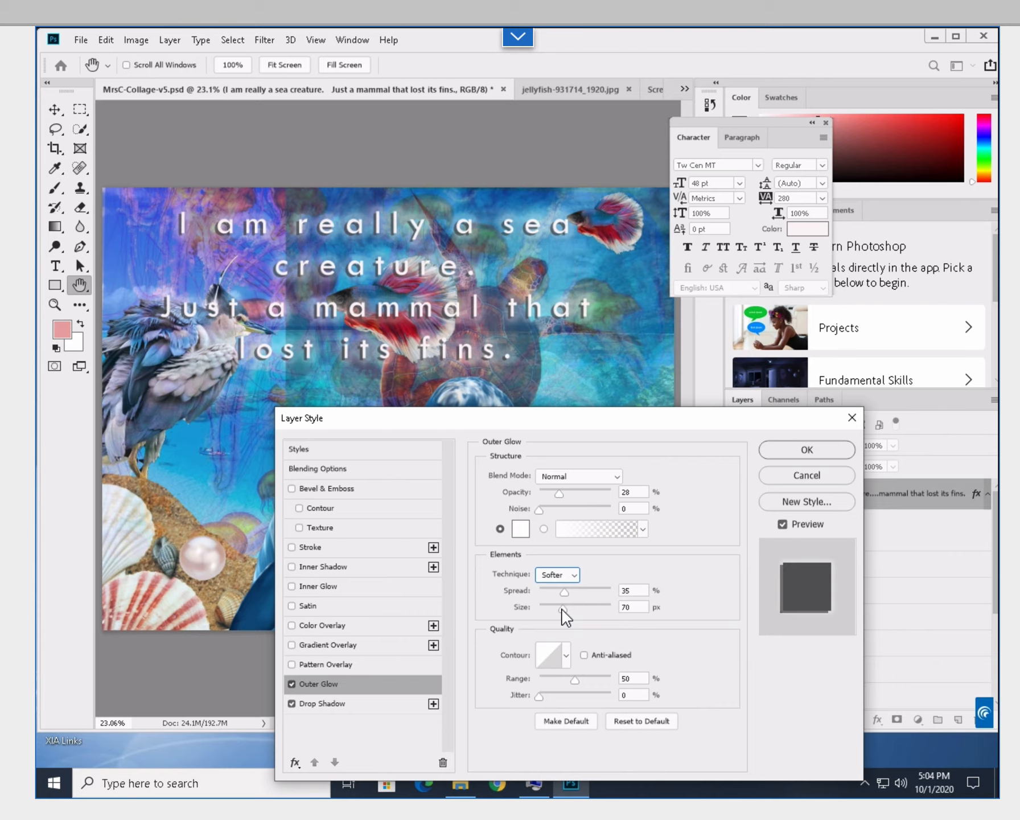
{"action": "left_click", "coordinate": [813, 461]}
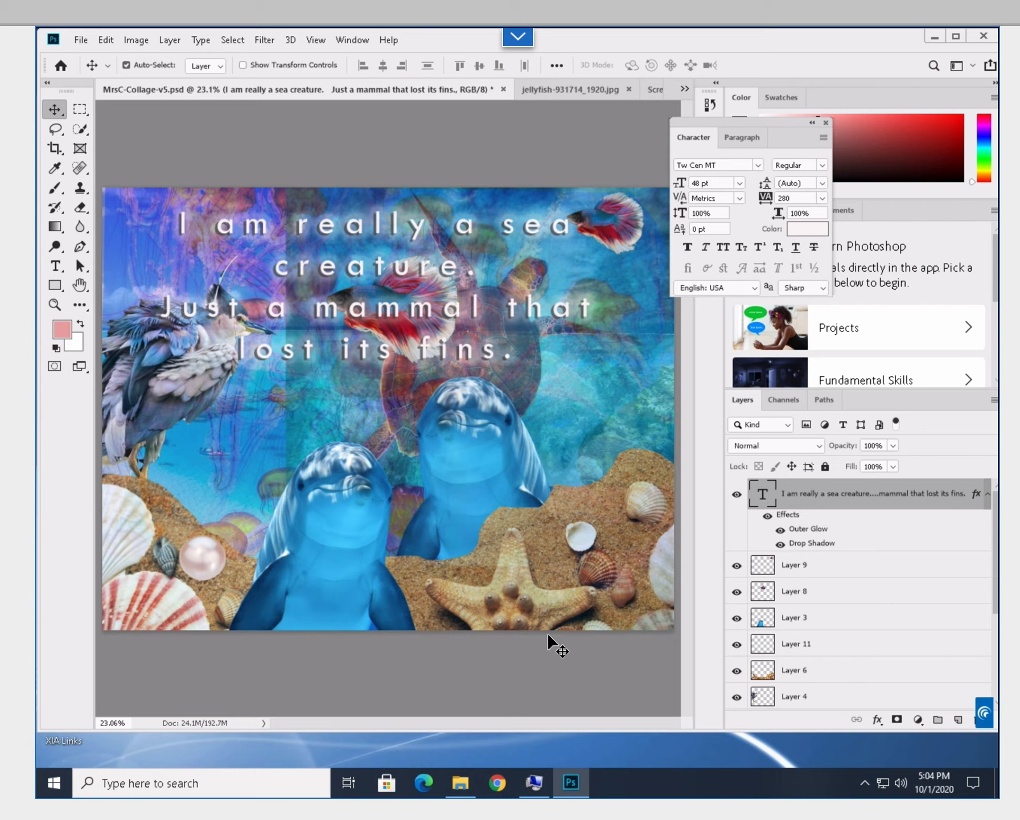
Add a drop shadow effect to the sand-and-shells layer, Layer 6, keeping the collage in view
{"action": "left_click", "coordinate": [599, 562]}
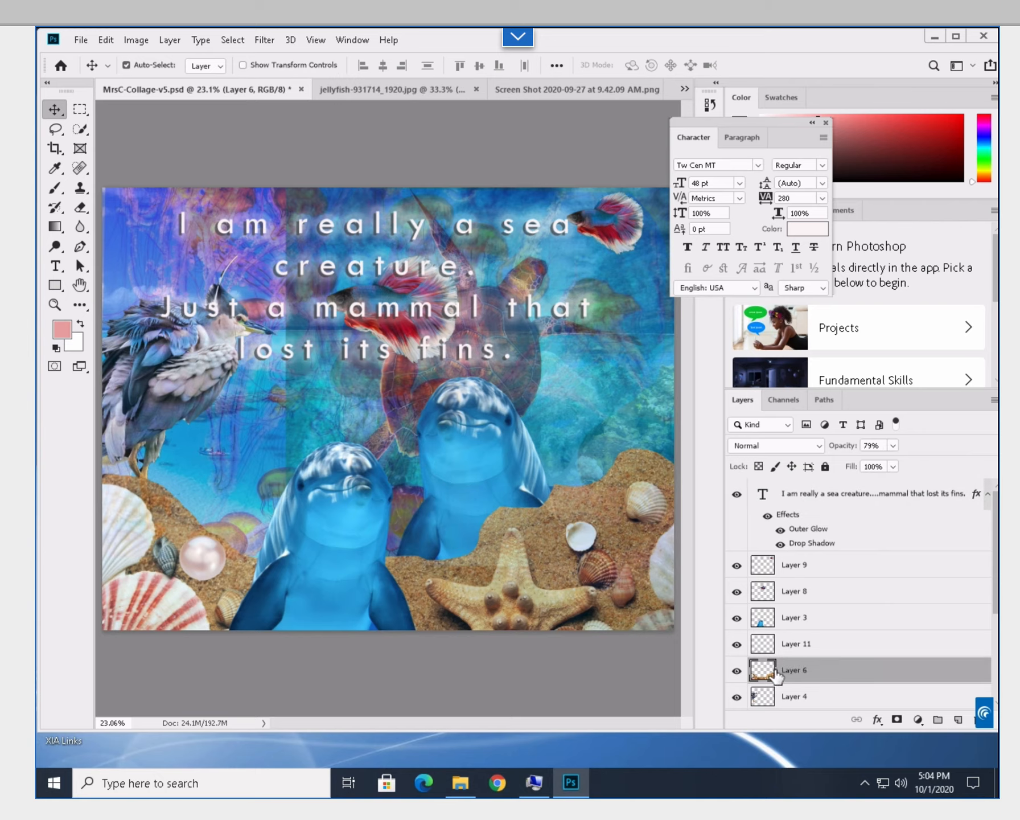
{"action": "left_click", "coordinate": [877, 719]}
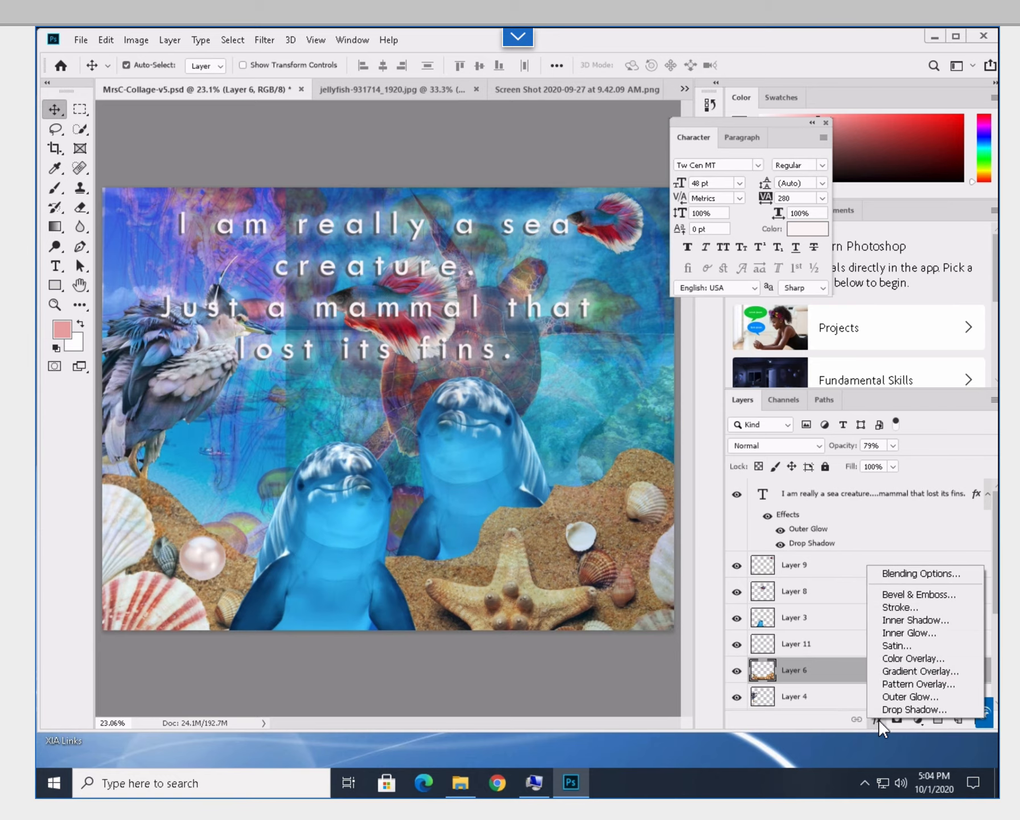
{"action": "left_click", "coordinate": [897, 709]}
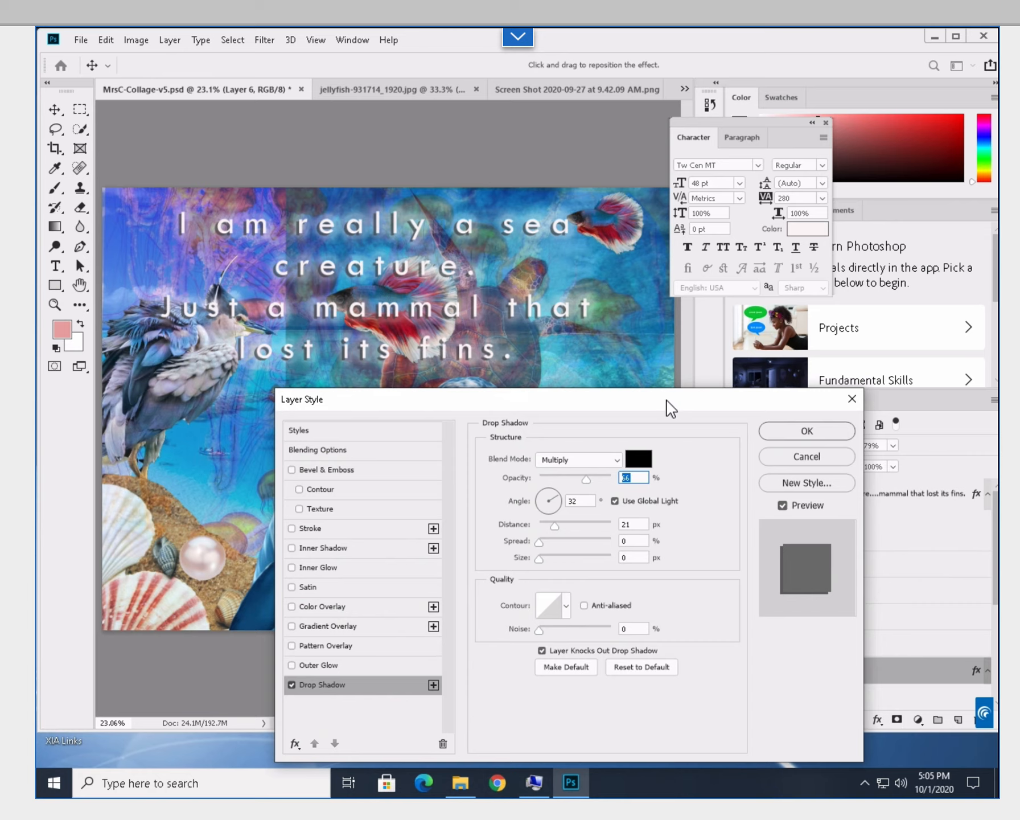
{"action": "left_click_drag", "start_coordinate": [667, 402], "coordinate": [730, 644]}
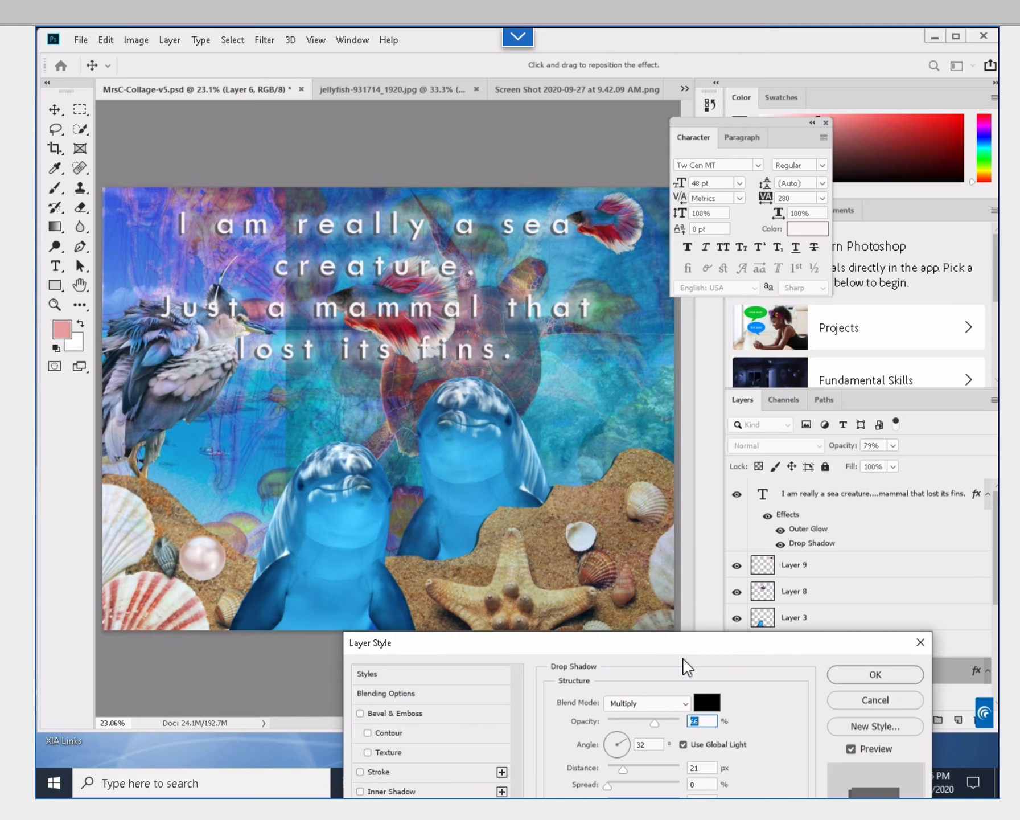
{"action": "left_click_drag", "start_coordinate": [684, 652], "coordinate": [868, 193]}
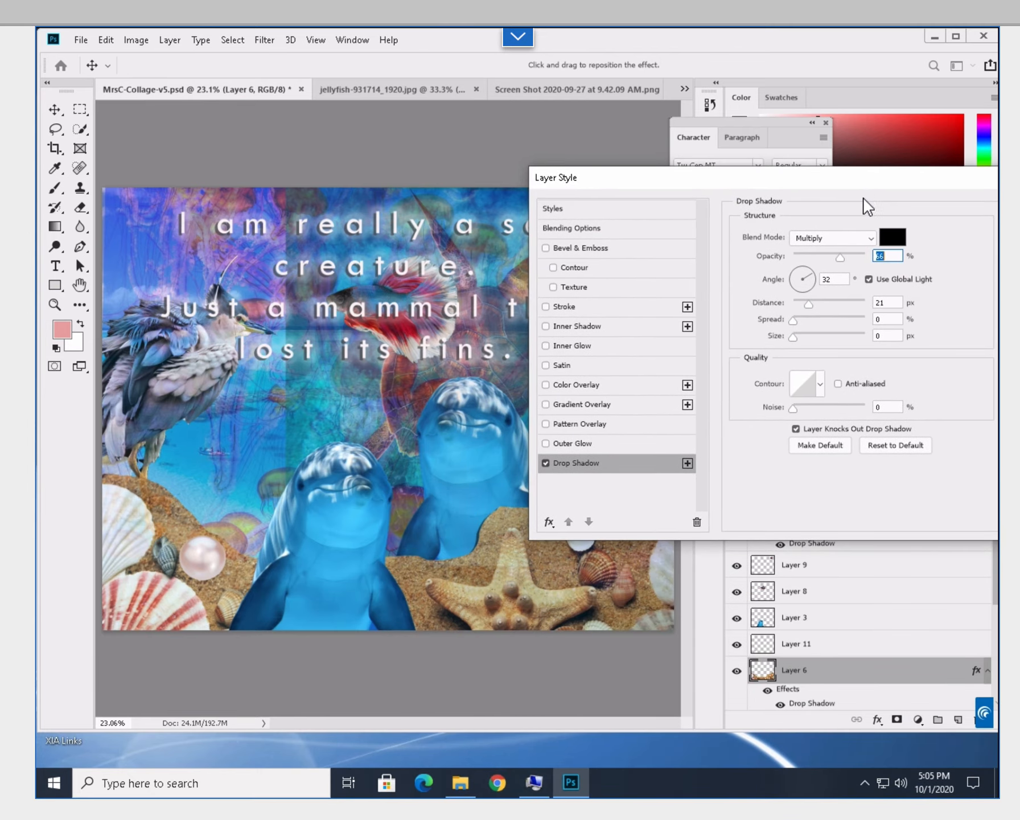
Set the sand layer's shadow to 31% opacity, 62° angle, 53 px distance, 27% spread and 133 px size
{"action": "left_click", "coordinate": [839, 257]}
{"action": "left_click_drag", "start_coordinate": [839, 257], "coordinate": [817, 257]}
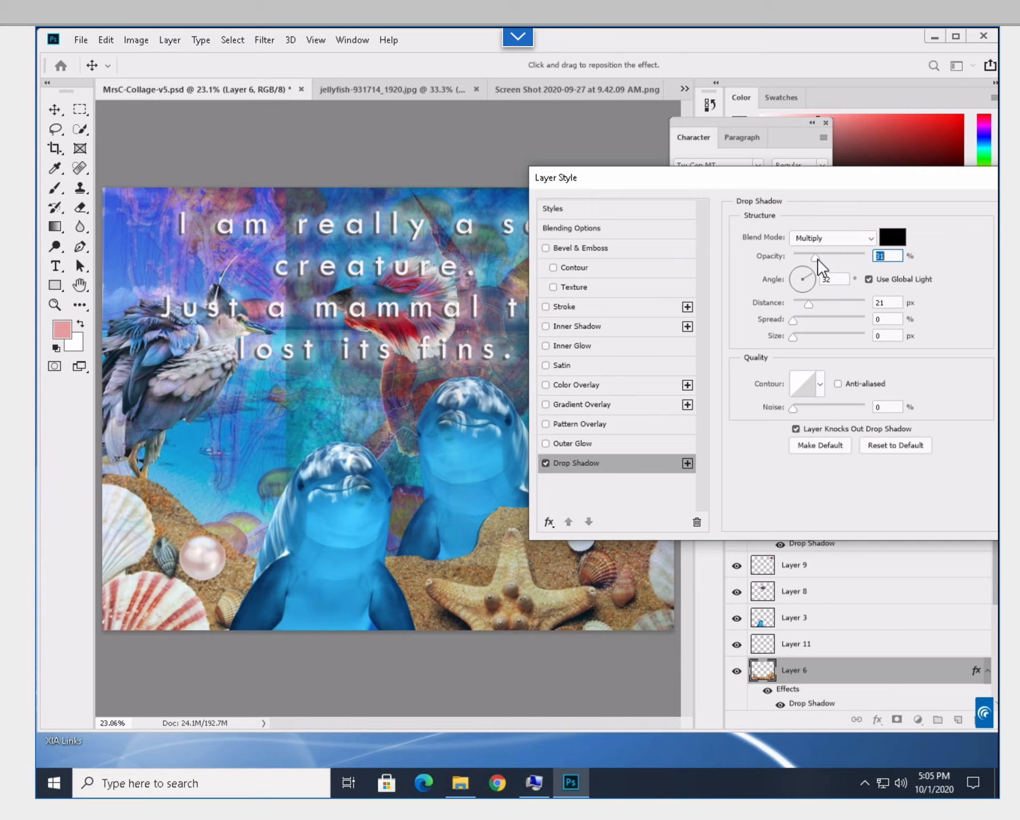
{"action": "left_click_drag", "start_coordinate": [816, 271], "coordinate": [836, 353]}
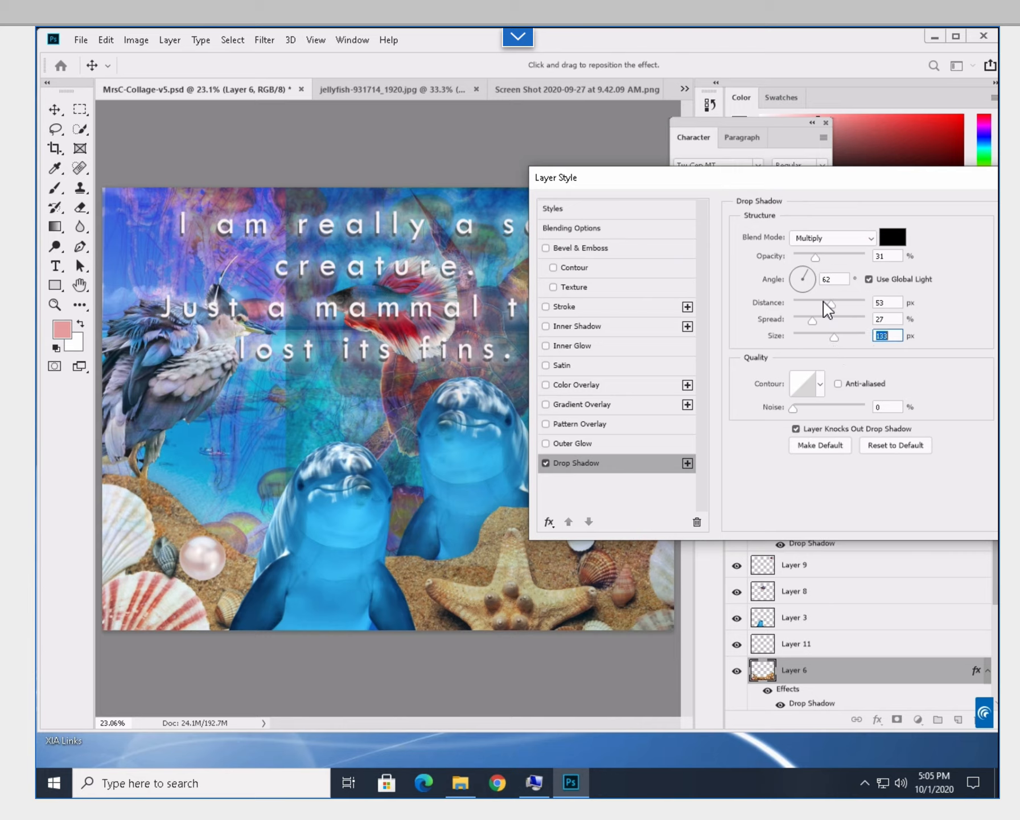
Change the blend mode of the sand layer's drop shadow to Normal
{"action": "left_click", "coordinate": [871, 240]}
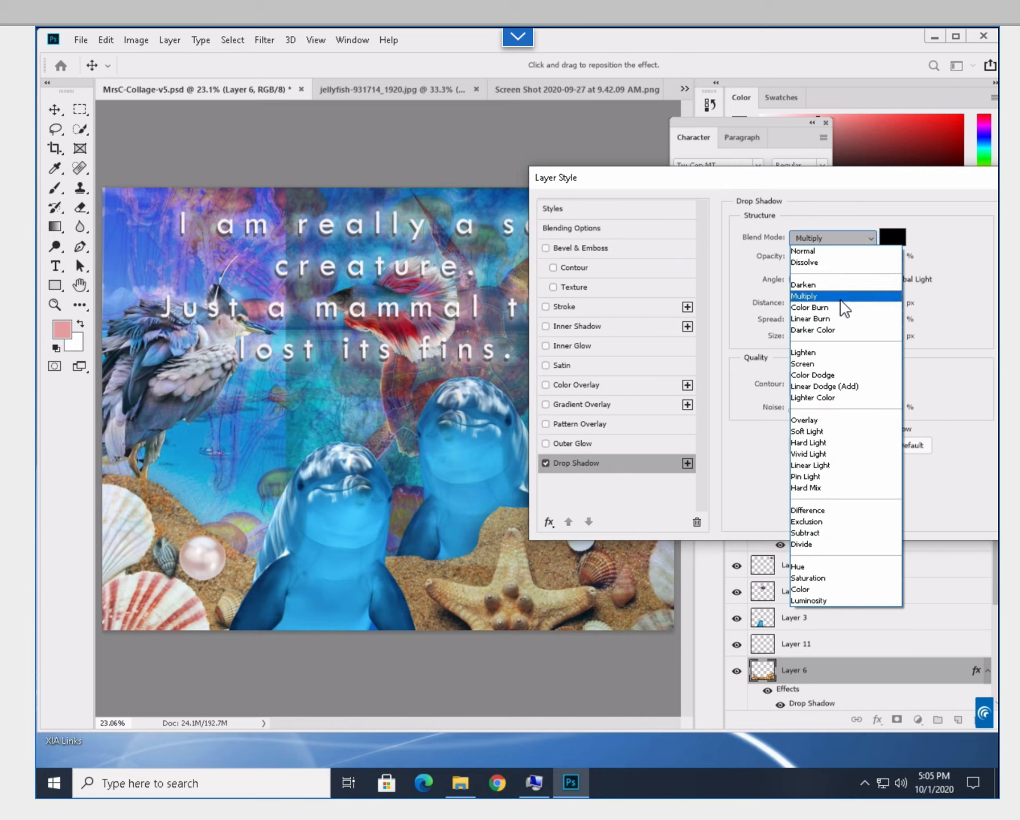
{"action": "left_click", "coordinate": [824, 251]}
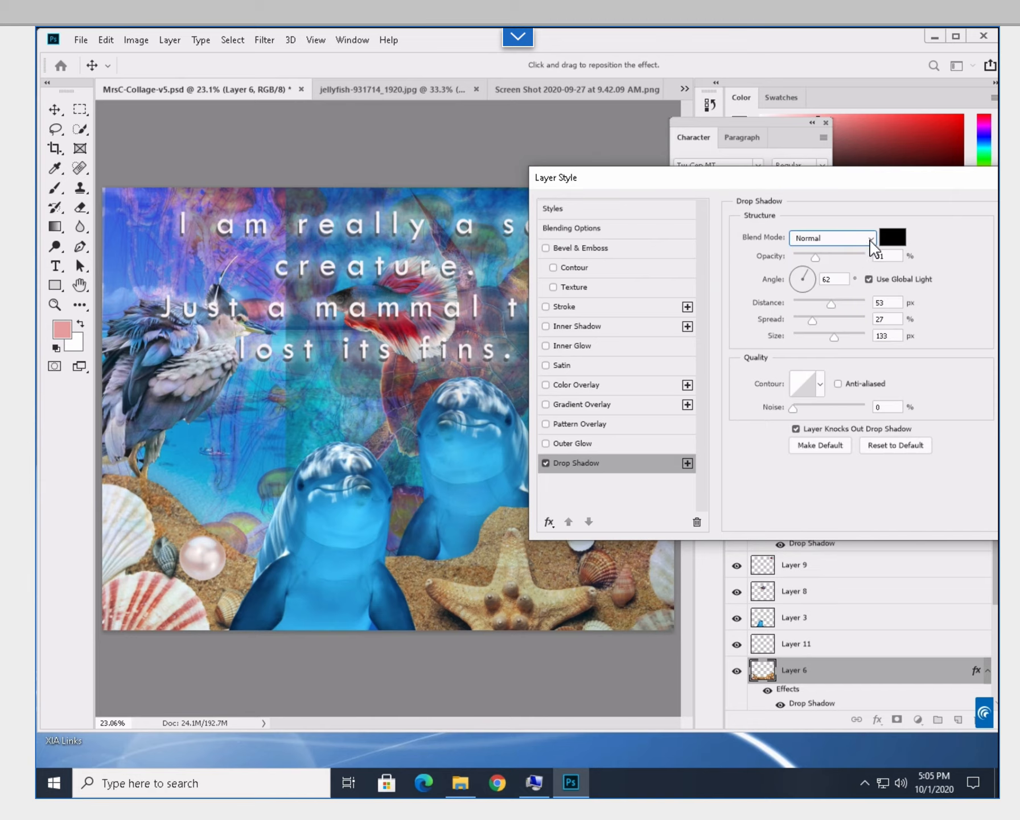
{"action": "left_click", "coordinate": [871, 238]}
{"action": "left_click", "coordinate": [834, 253]}
Add an outer glow to the sand layer and set its size to 40 px
{"action": "left_click_drag", "start_coordinate": [839, 182], "coordinate": [782, 305]}
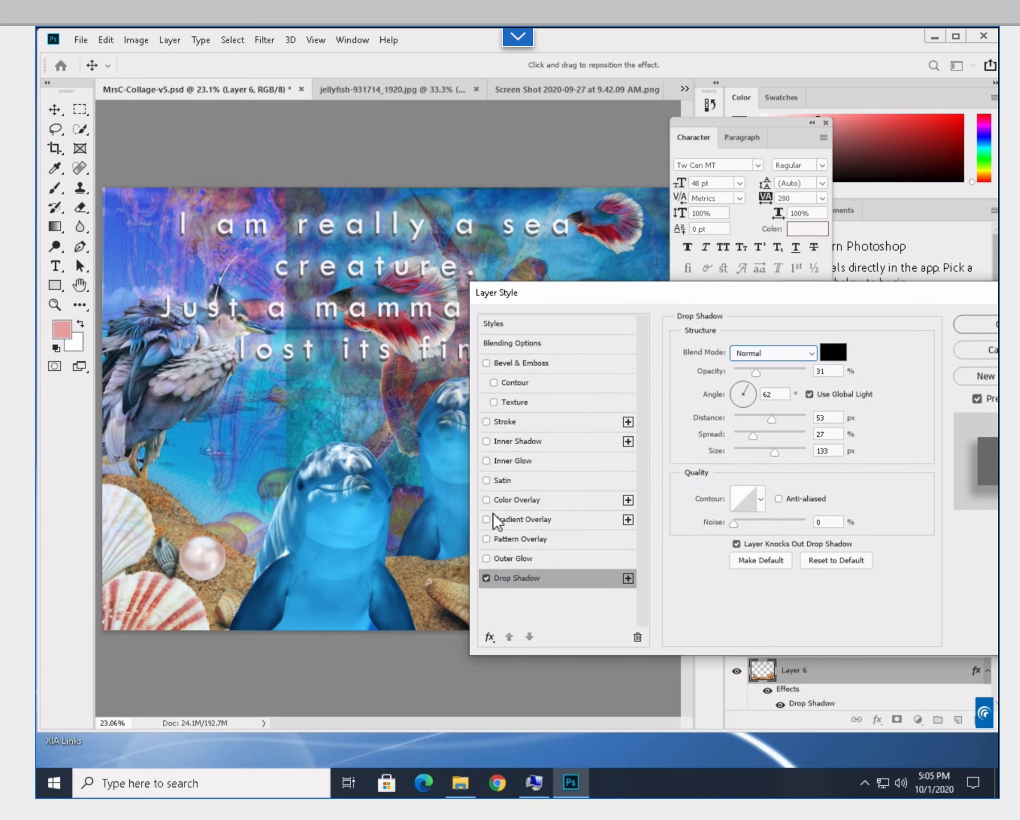
{"action": "left_click", "coordinate": [510, 559]}
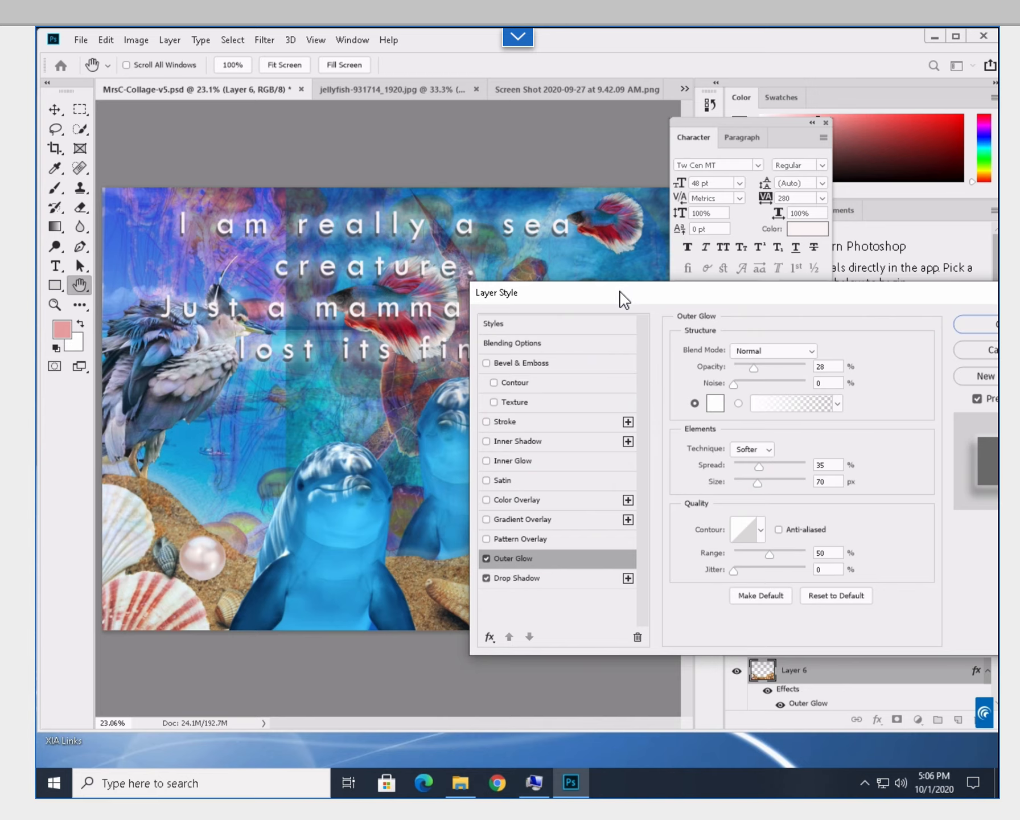
{"action": "left_click_drag", "start_coordinate": [621, 292], "coordinate": [648, 248]}
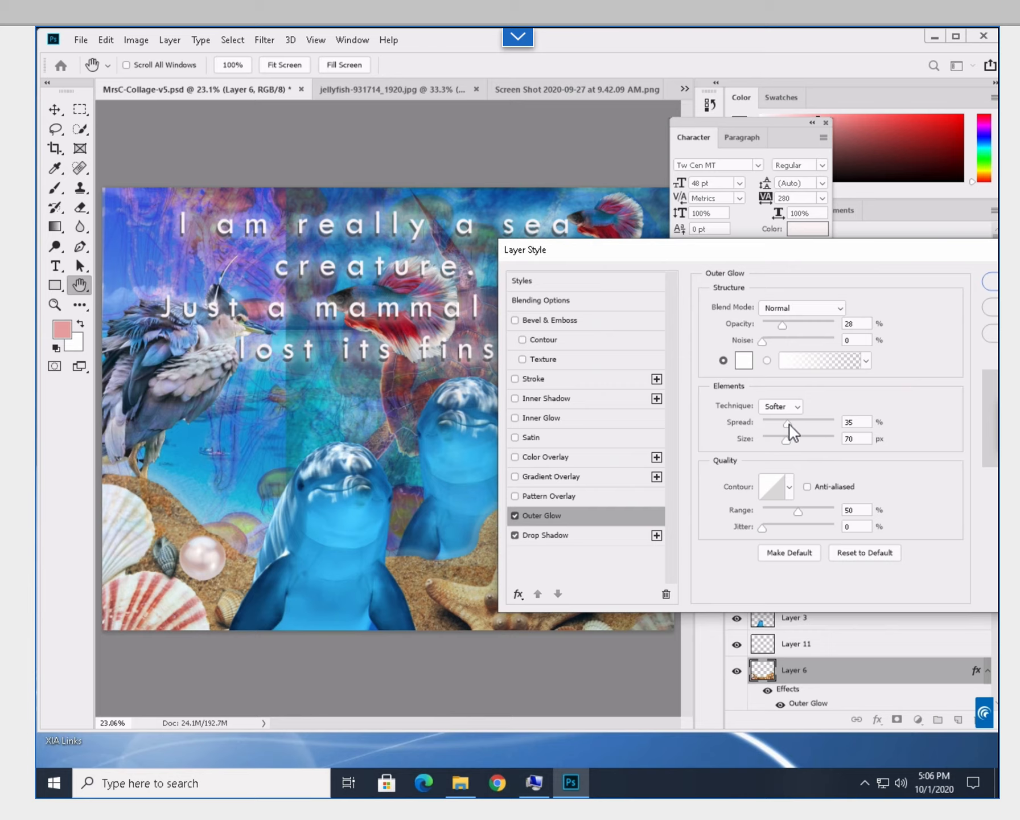
{"action": "left_click_drag", "start_coordinate": [786, 441], "coordinate": [786, 456]}
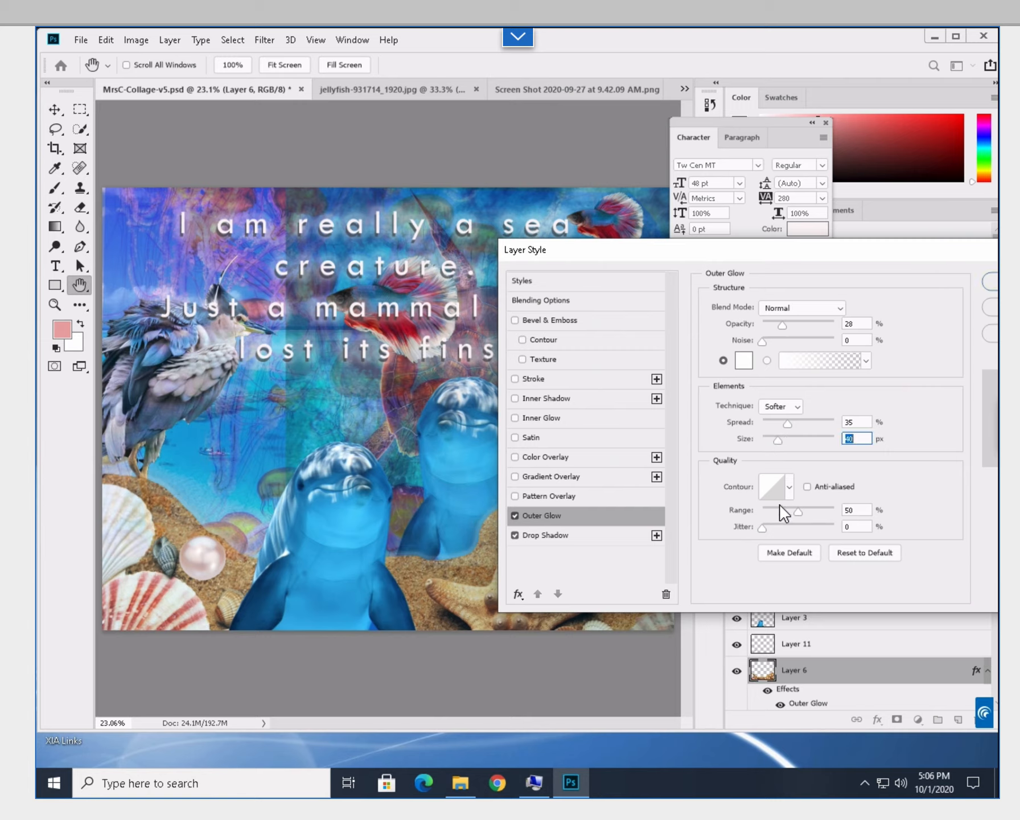
Set the sand glow's jitter to 22%, raise its noise to roughly half, and apply the layer effects
{"action": "mouse_move", "coordinate": [763, 531]}
{"action": "left_mouse_down"}
{"action": "mouse_move", "coordinate": [818, 538]}
{"action": "mouse_move", "coordinate": [773, 536]}
{"action": "left_mouse_up"}
{"action": "left_click_drag", "start_coordinate": [767, 340], "coordinate": [811, 343]}
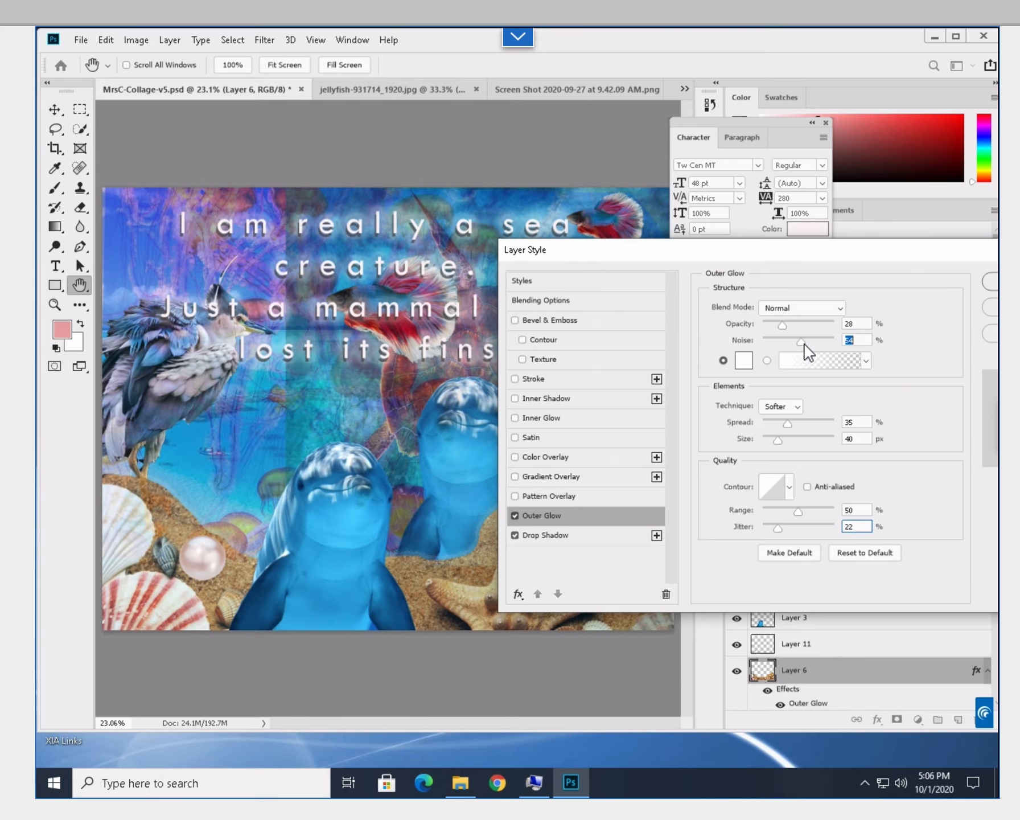
{"action": "mouse_move", "coordinate": [817, 343]}
{"action": "left_mouse_down"}
{"action": "mouse_move", "coordinate": [836, 344]}
{"action": "mouse_move", "coordinate": [789, 354]}
{"action": "mouse_move", "coordinate": [807, 350]}
{"action": "left_mouse_up"}
{"action": "left_click_drag", "start_coordinate": [808, 358], "coordinate": [810, 358]}
{"action": "left_click_drag", "start_coordinate": [766, 251], "coordinate": [588, 529]}
{"action": "left_click", "coordinate": [843, 560]}
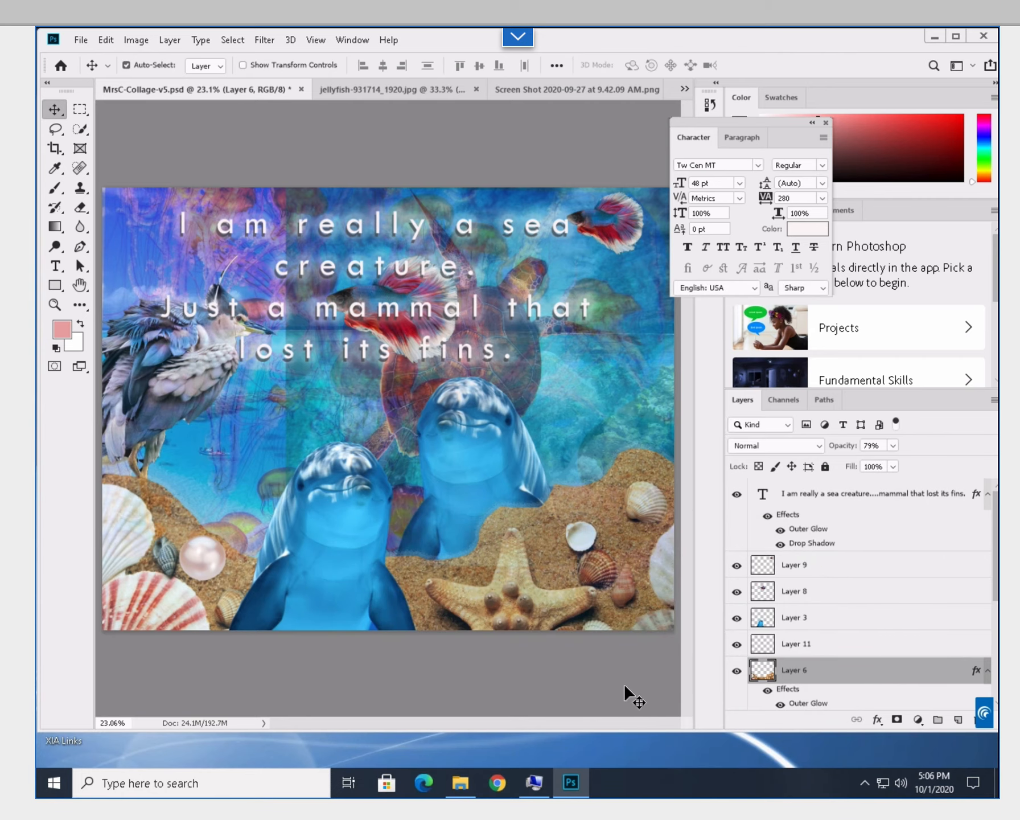
Add a drop shadow to the pearl layer with a slightly shorter distance and apply the effect
{"action": "left_click", "coordinate": [207, 571]}
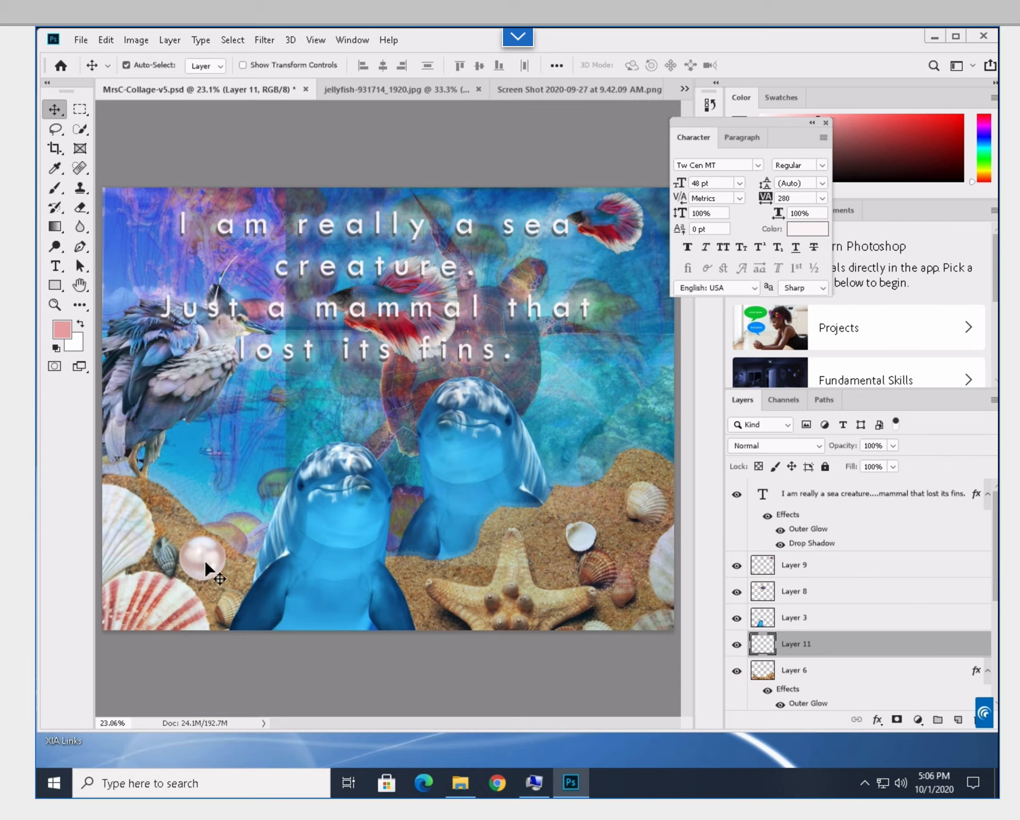
{"action": "left_click", "coordinate": [877, 721]}
{"action": "left_click", "coordinate": [902, 713]}
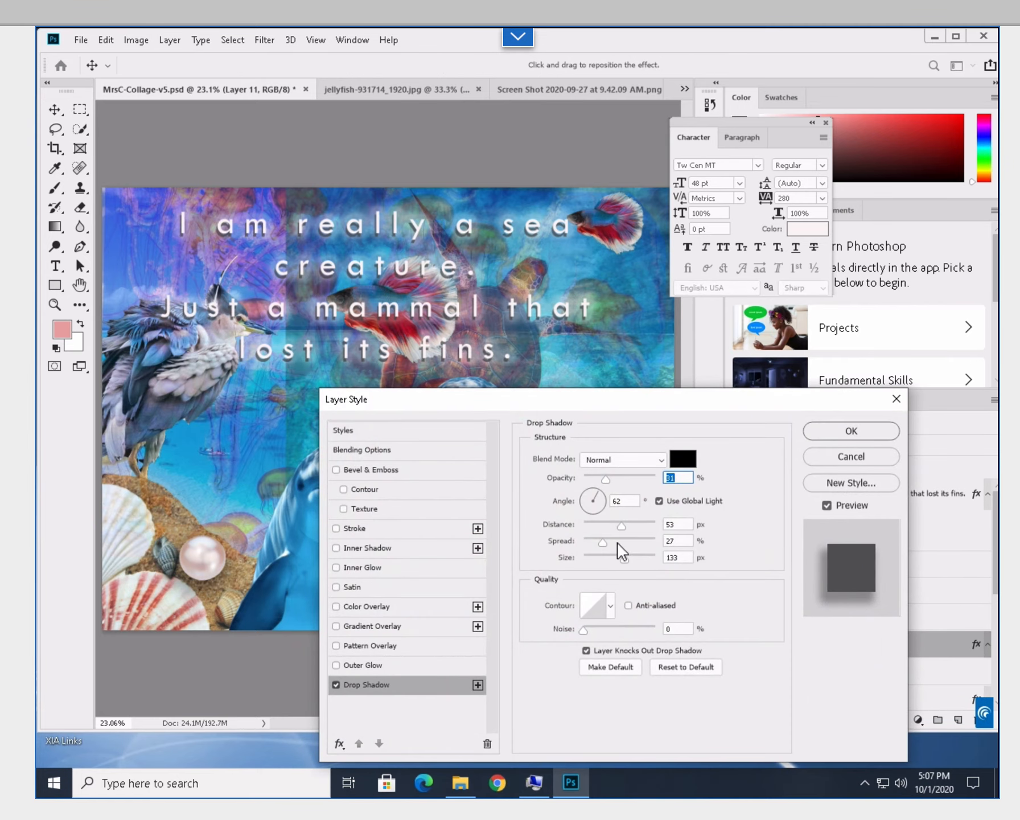
{"action": "left_click_drag", "start_coordinate": [621, 528], "coordinate": [609, 526]}
{"action": "left_click", "coordinate": [849, 431]}
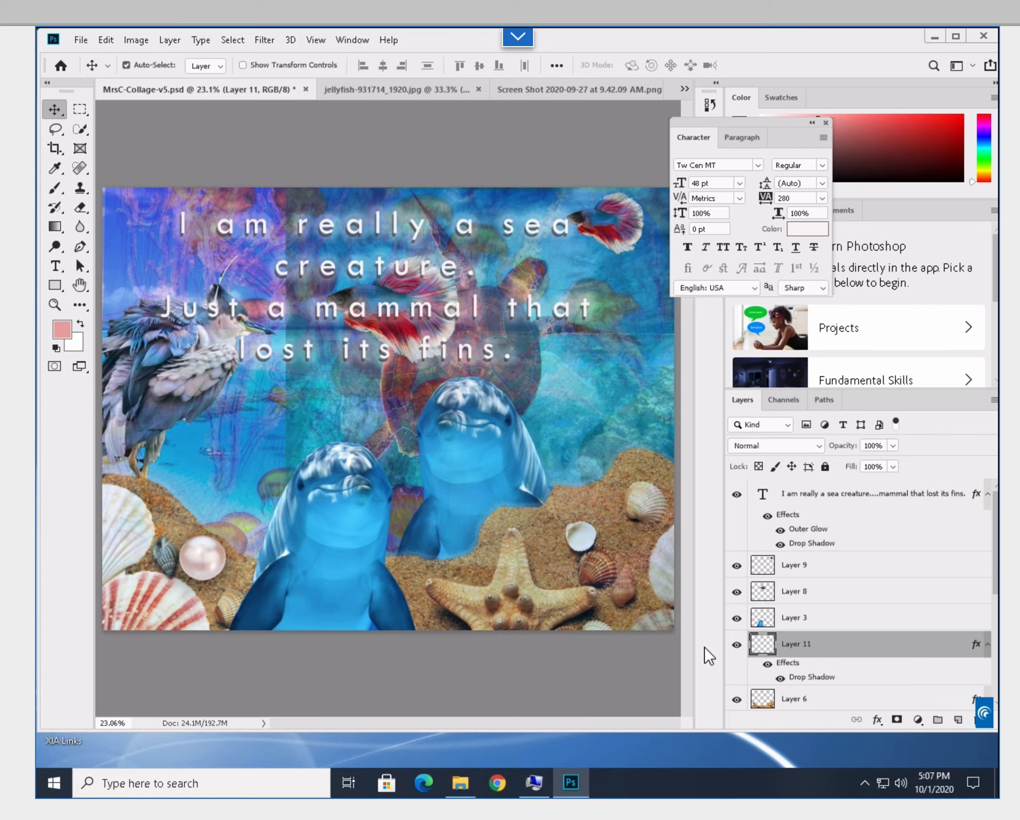
Move the large bird slightly down and to the right, deselect its layer, and save the collage
{"action": "left_click_drag", "start_coordinate": [136, 418], "coordinate": [152, 441]}
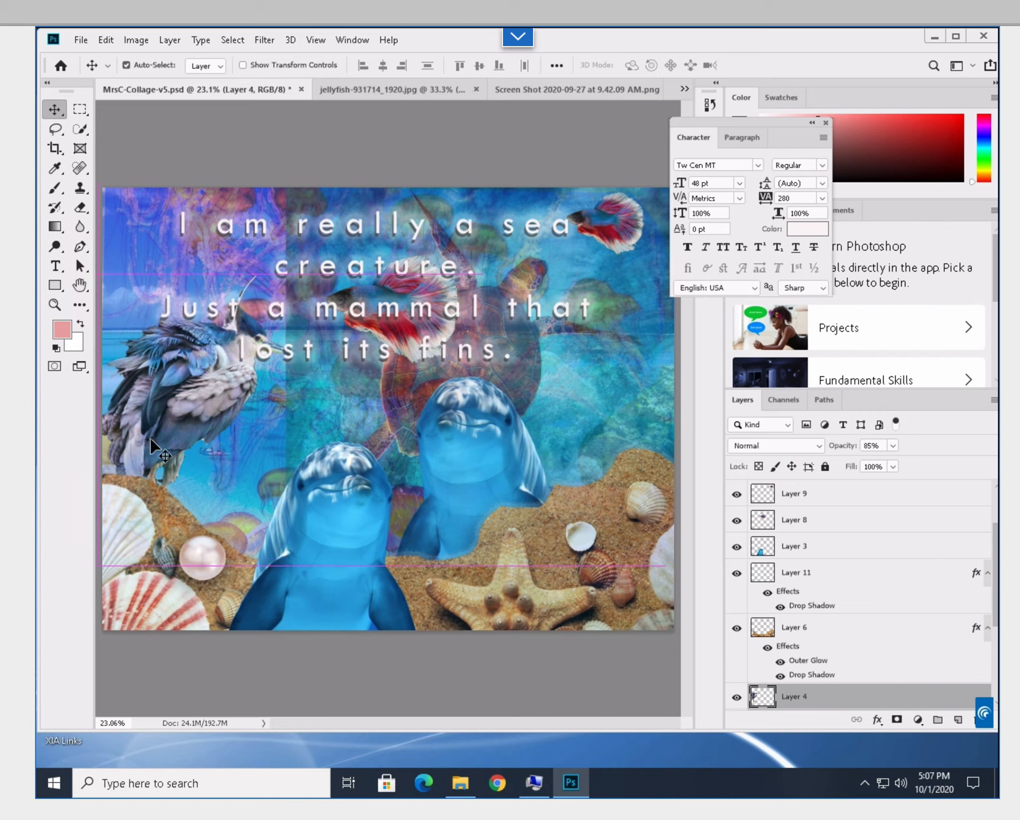
{"action": "left_click", "coordinate": [465, 691]}
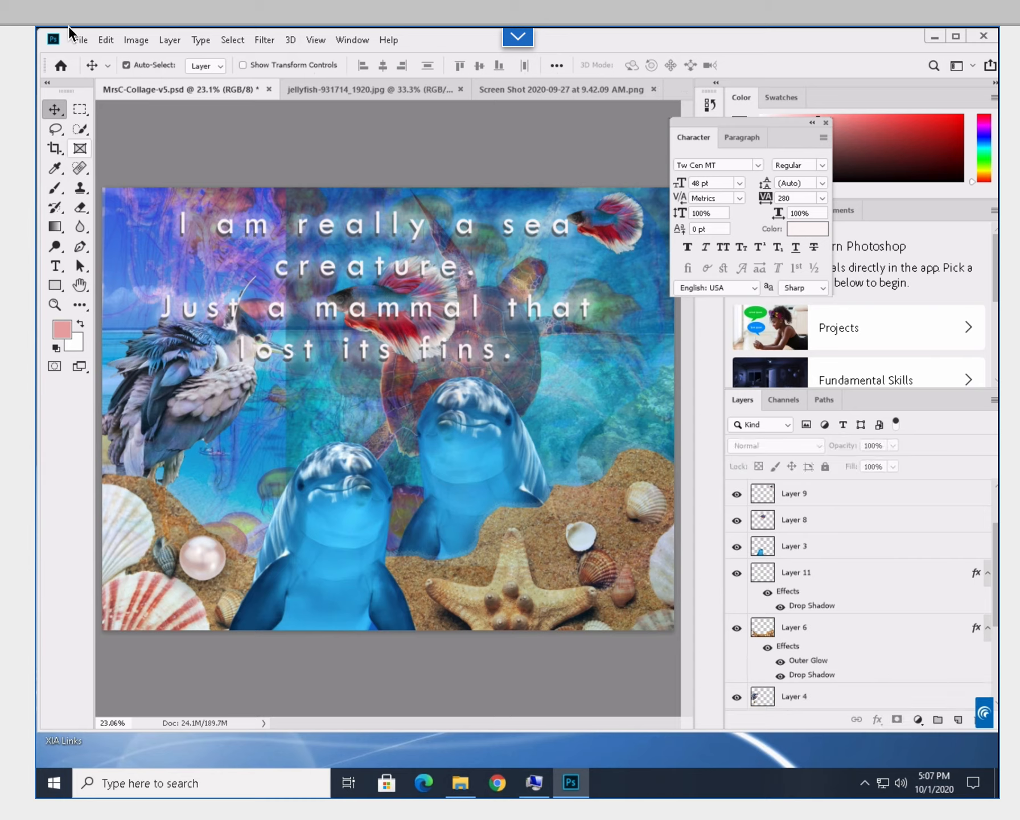
{"action": "left_click", "coordinate": [82, 42]}
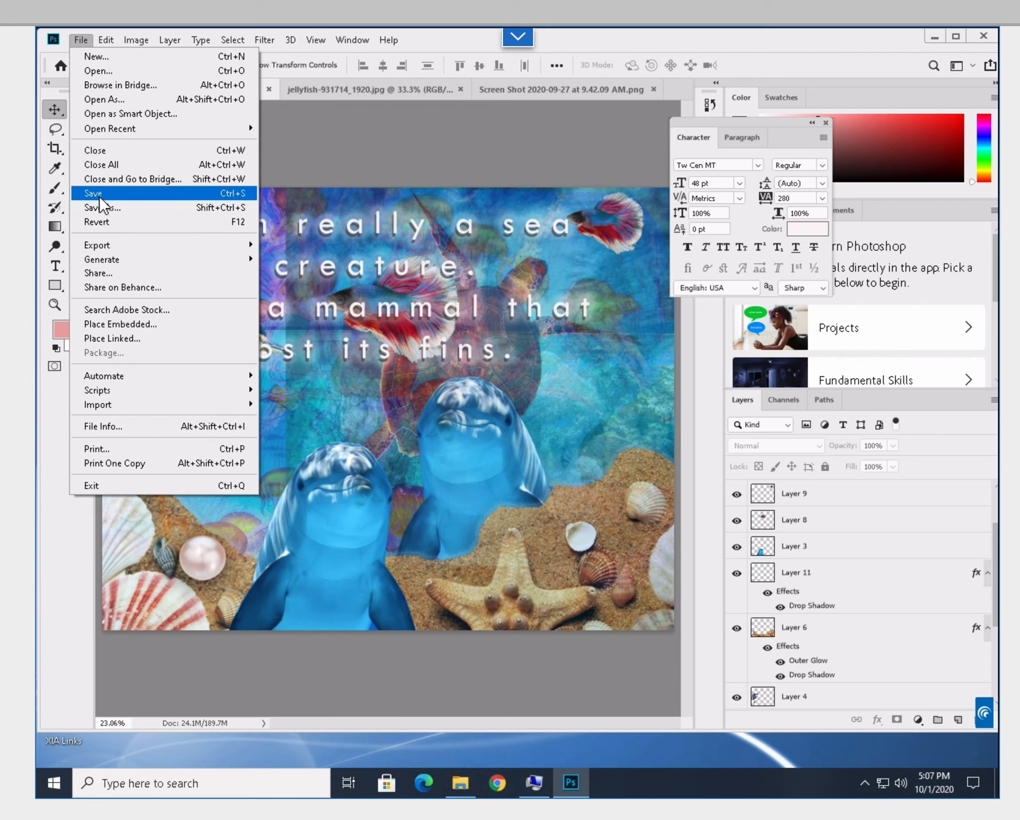
{"action": "left_click", "coordinate": [320, 126]}
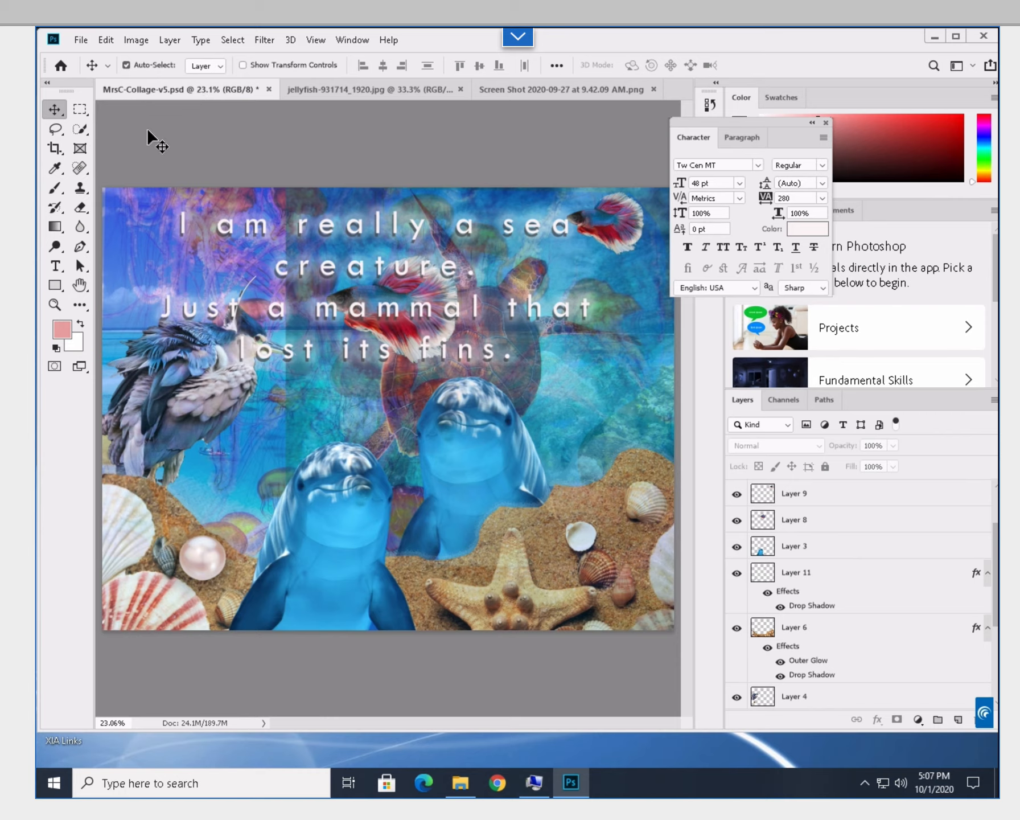
{"action": "left_click", "coordinate": [80, 41]}
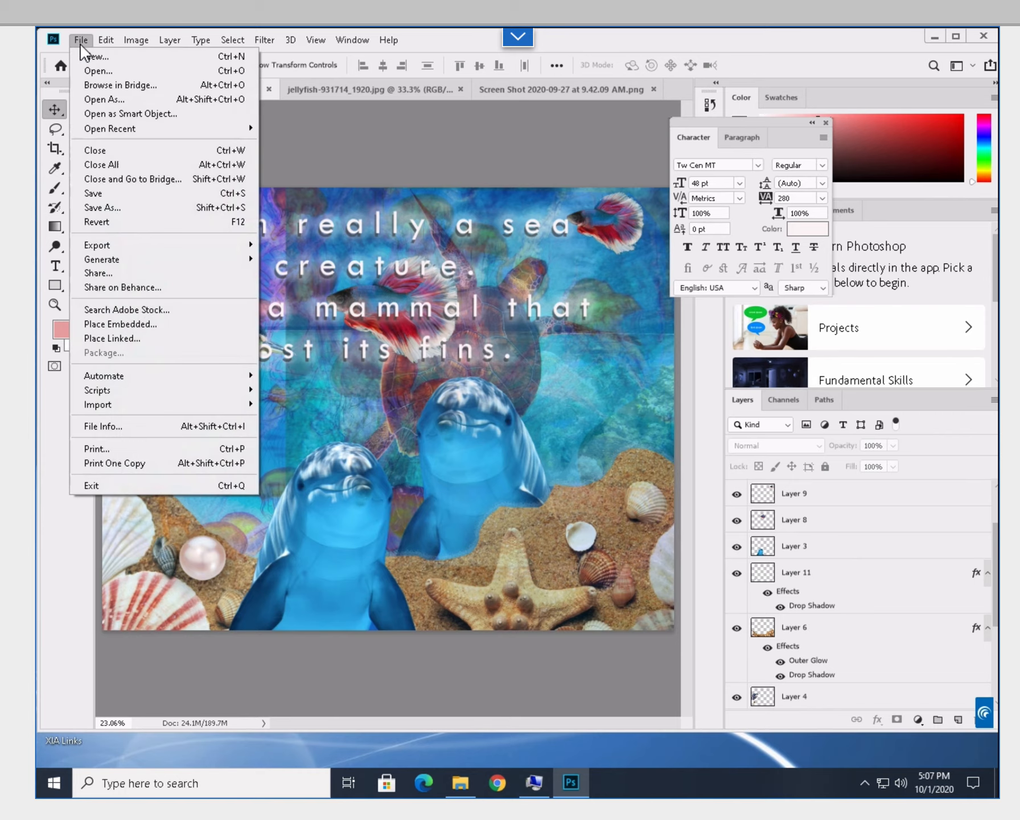
{"action": "left_click", "coordinate": [98, 193]}
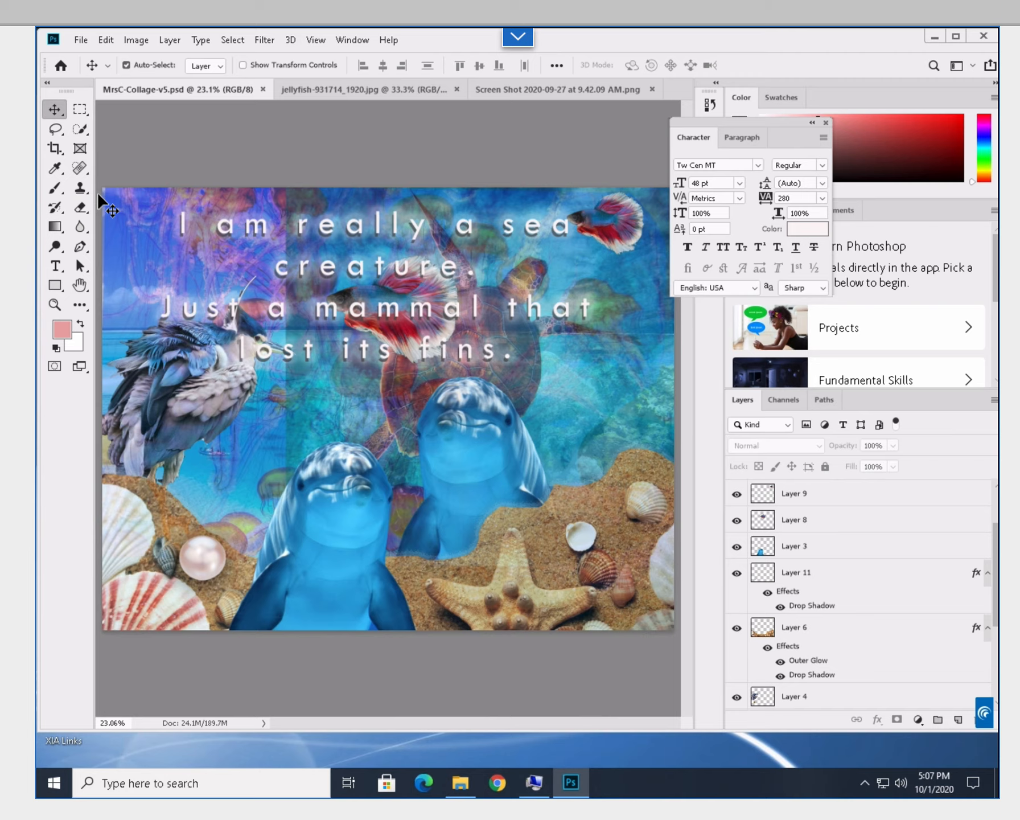
Close the character settings and add a Levels adjustment layer above the caption at the top of the layer stack
{"action": "left_click", "coordinate": [827, 123]}
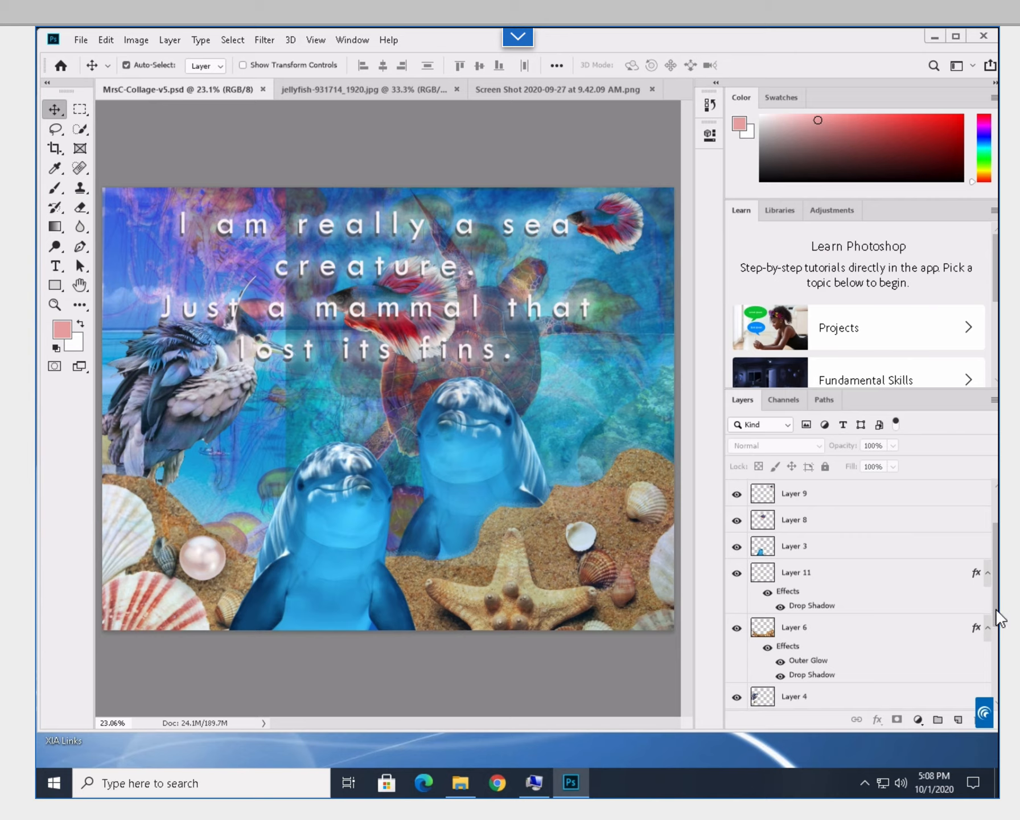
{"action": "left_click_drag", "start_coordinate": [996, 610], "coordinate": [999, 501]}
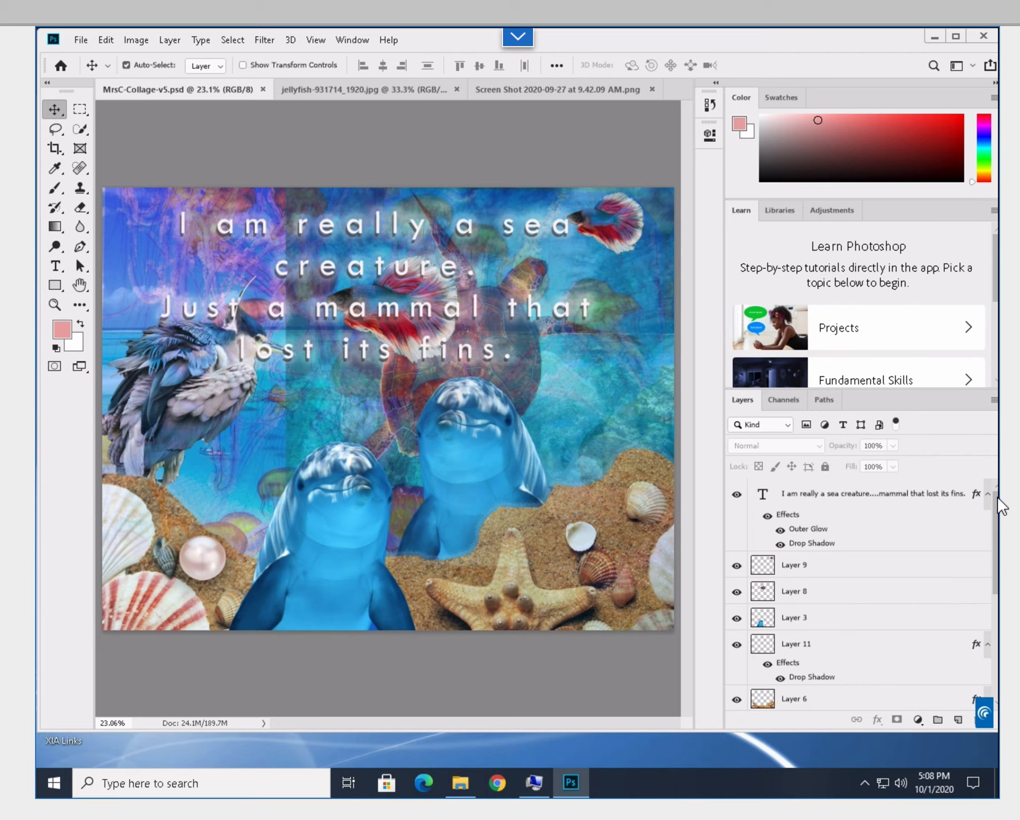
{"action": "left_click", "coordinate": [840, 214]}
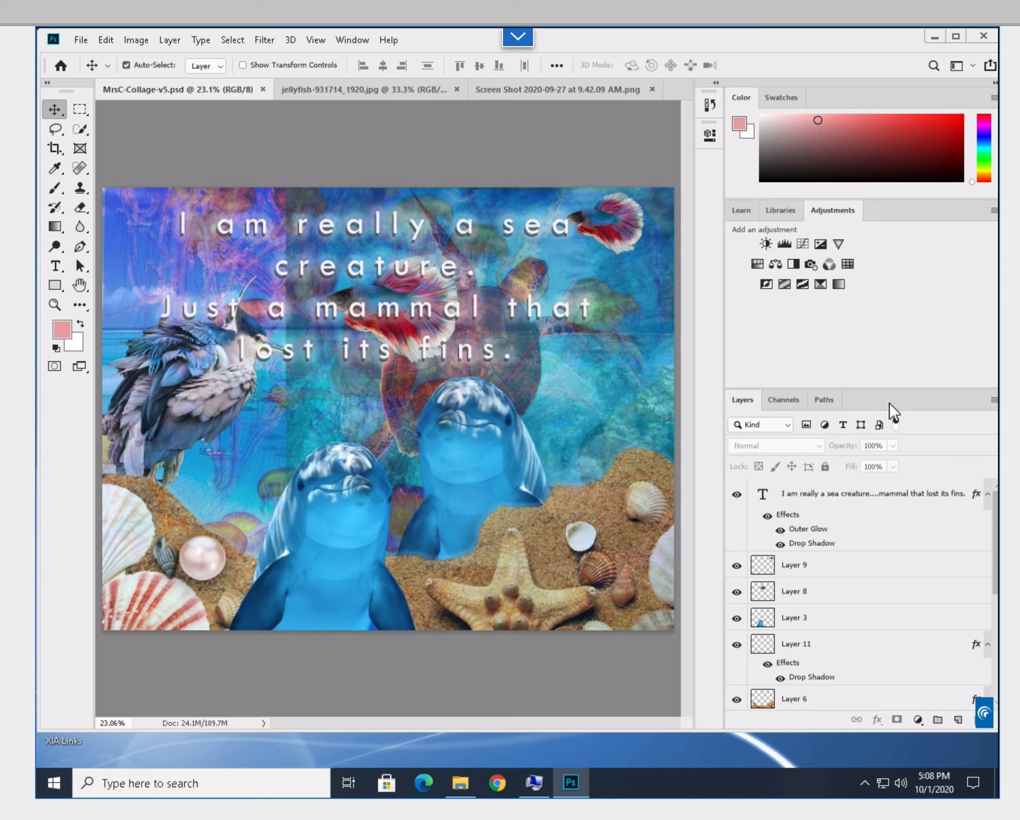
{"action": "left_click", "coordinate": [786, 248]}
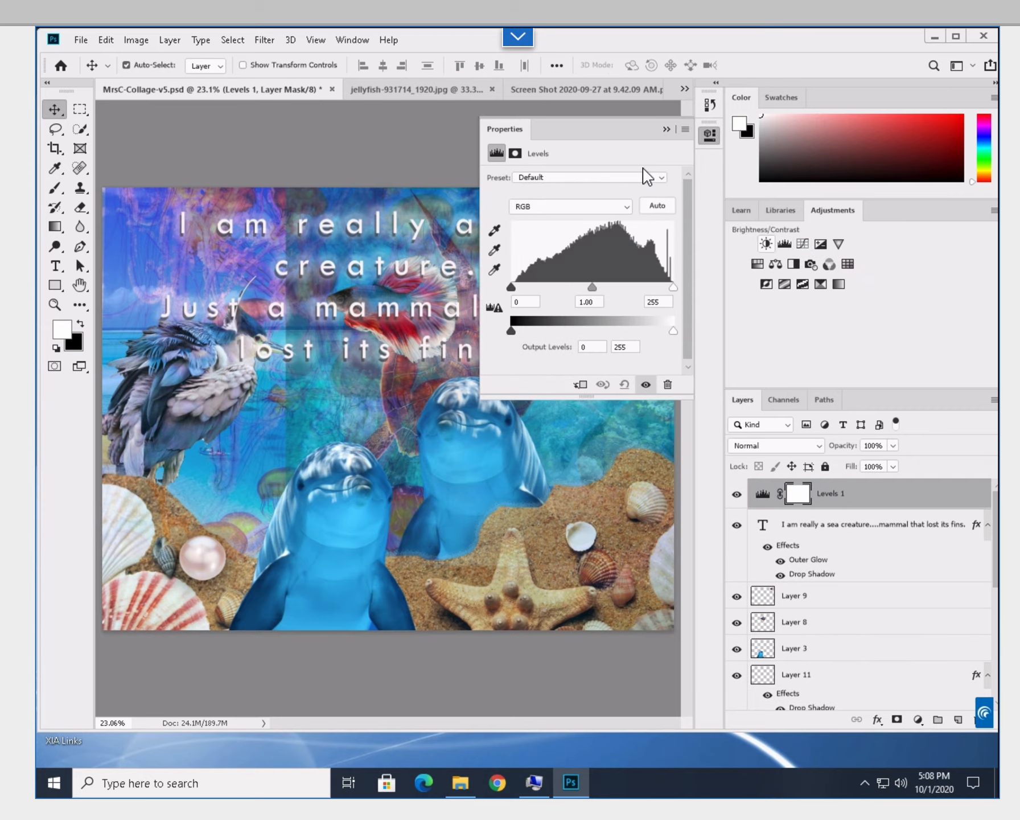
{"action": "left_click_drag", "start_coordinate": [598, 129], "coordinate": [884, 287]}
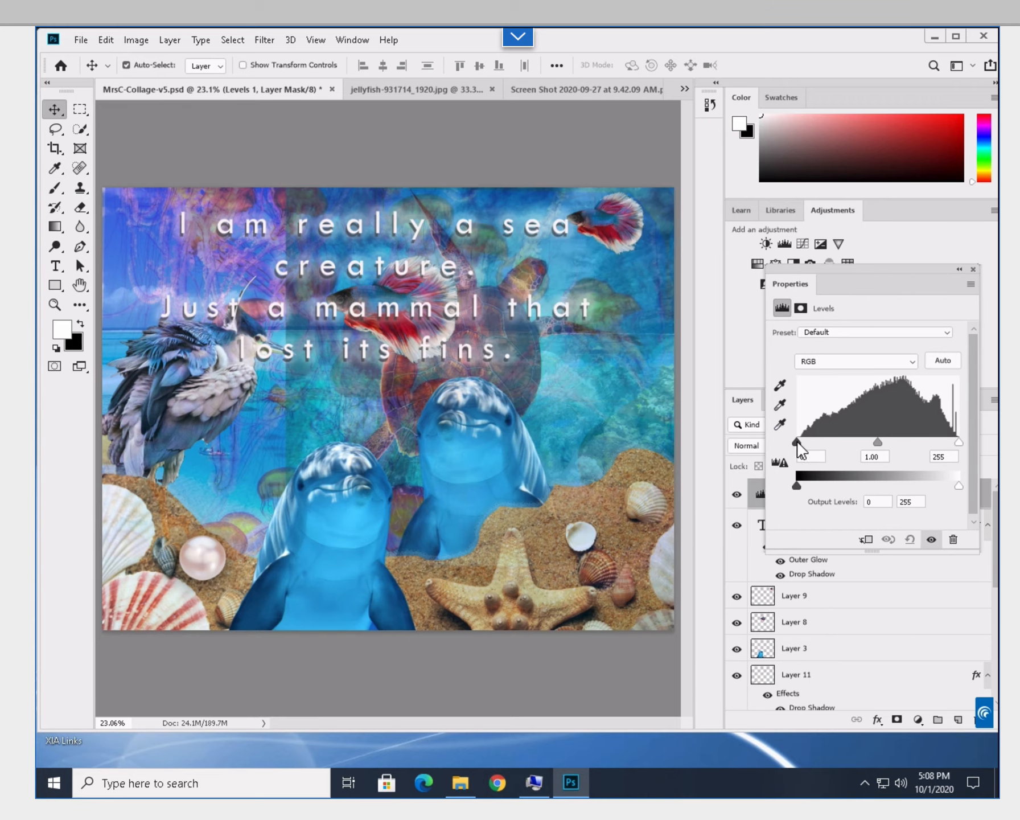
Set the Levels adjustment's black input to 41 and its white input to 238
{"action": "left_click_drag", "start_coordinate": [799, 444], "coordinate": [826, 446]}
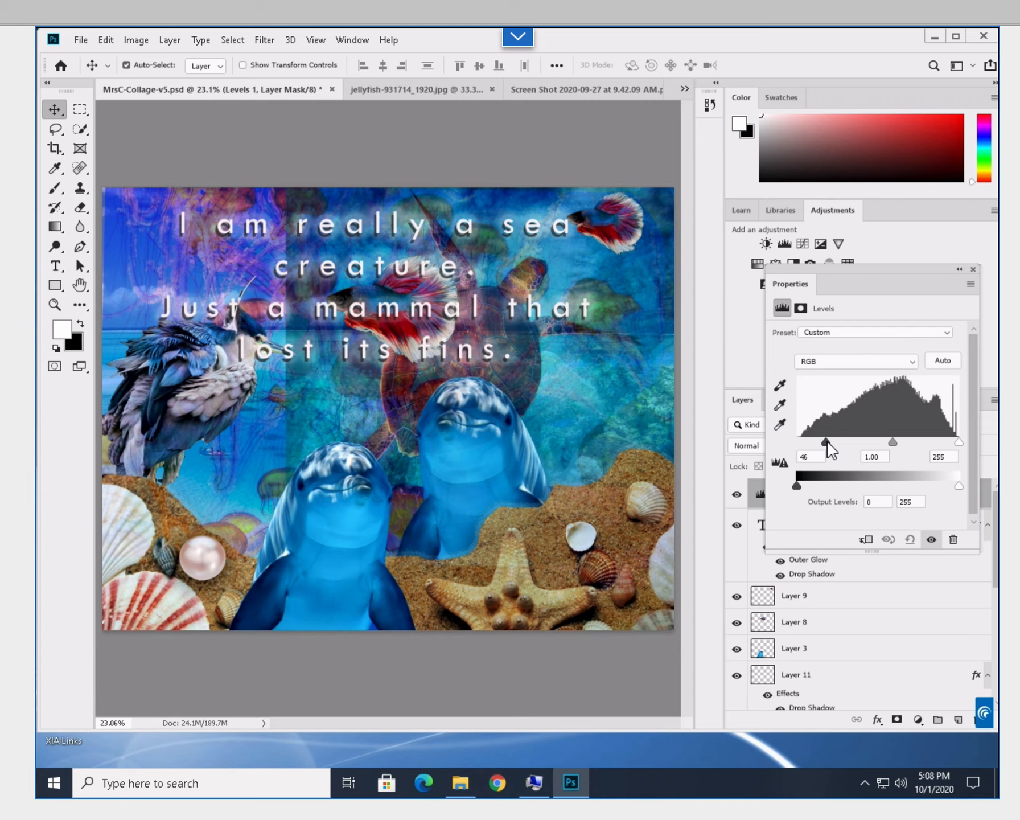
{"action": "left_click_drag", "start_coordinate": [958, 445], "coordinate": [941, 446]}
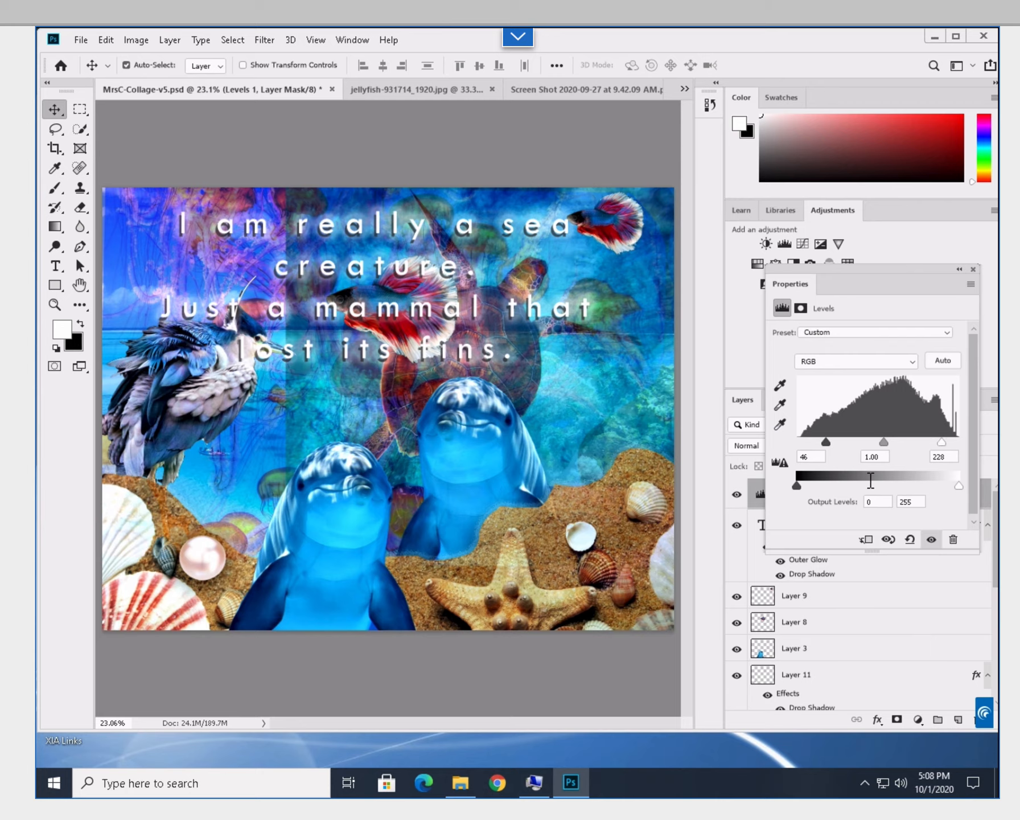
{"action": "mouse_move", "coordinate": [826, 445]}
{"action": "left_mouse_down"}
{"action": "mouse_move", "coordinate": [814, 444]}
{"action": "mouse_move", "coordinate": [823, 444]}
{"action": "left_mouse_up"}
{"action": "left_click_drag", "start_coordinate": [945, 444], "coordinate": [952, 445]}
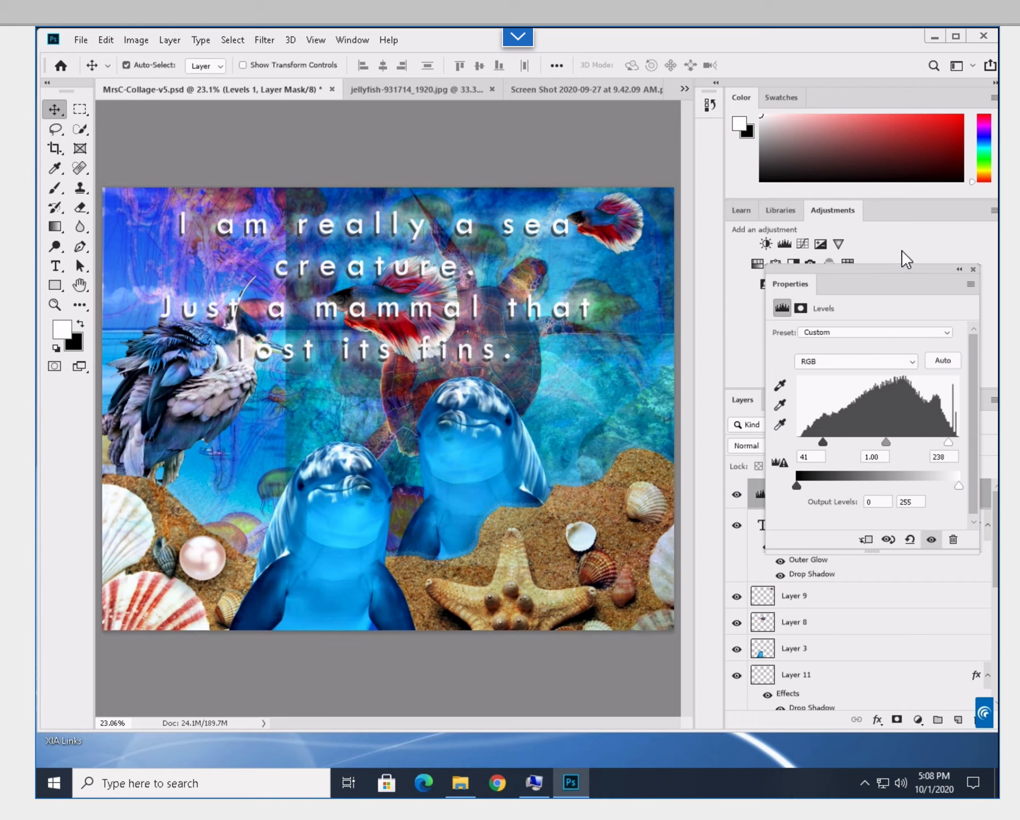
{"action": "left_click", "coordinate": [973, 269]}
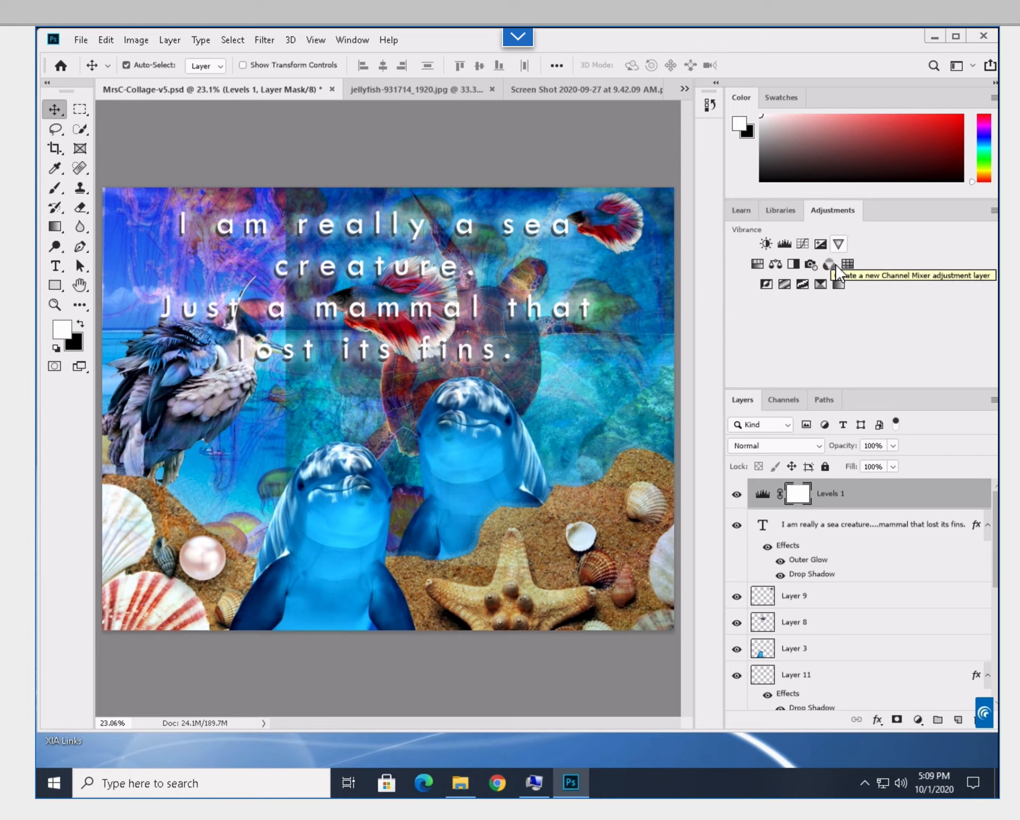
Add a Hue/Saturation adjustment layer and save the collage as MrsC-Collage-v6 in Photoshop format with Maximize Compatibility on
{"action": "left_click", "coordinate": [758, 264]}
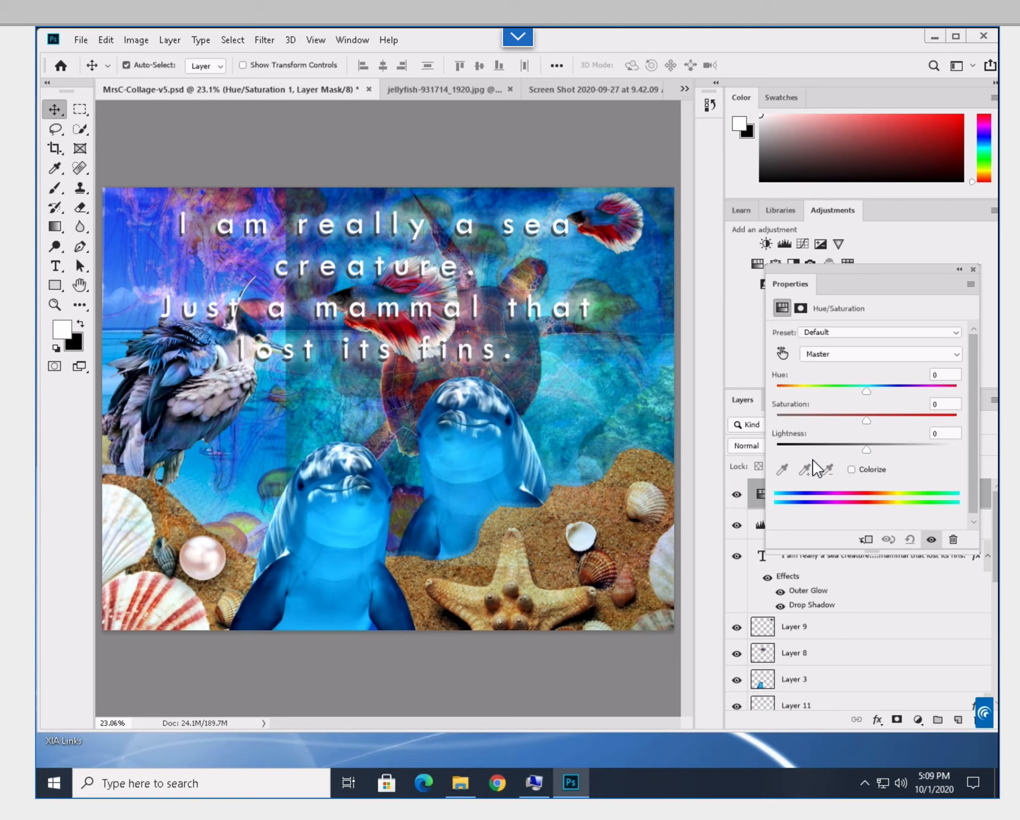
{"action": "left_click", "coordinate": [81, 40]}
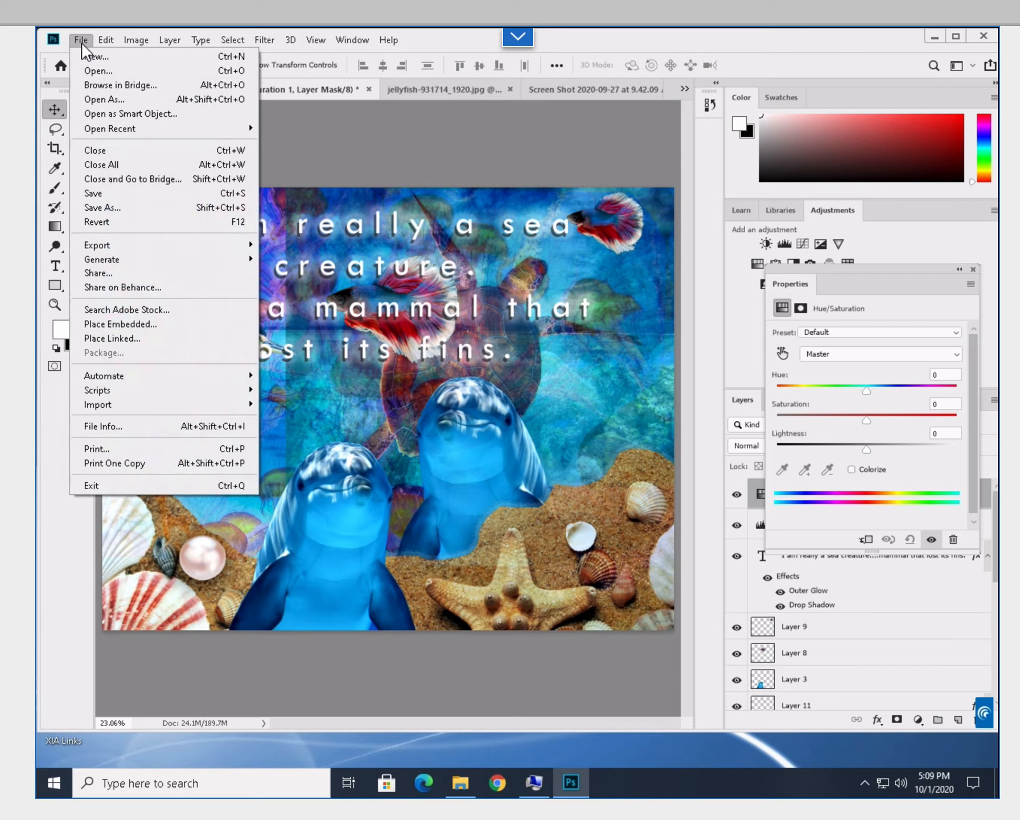
{"action": "left_click", "coordinate": [111, 208]}
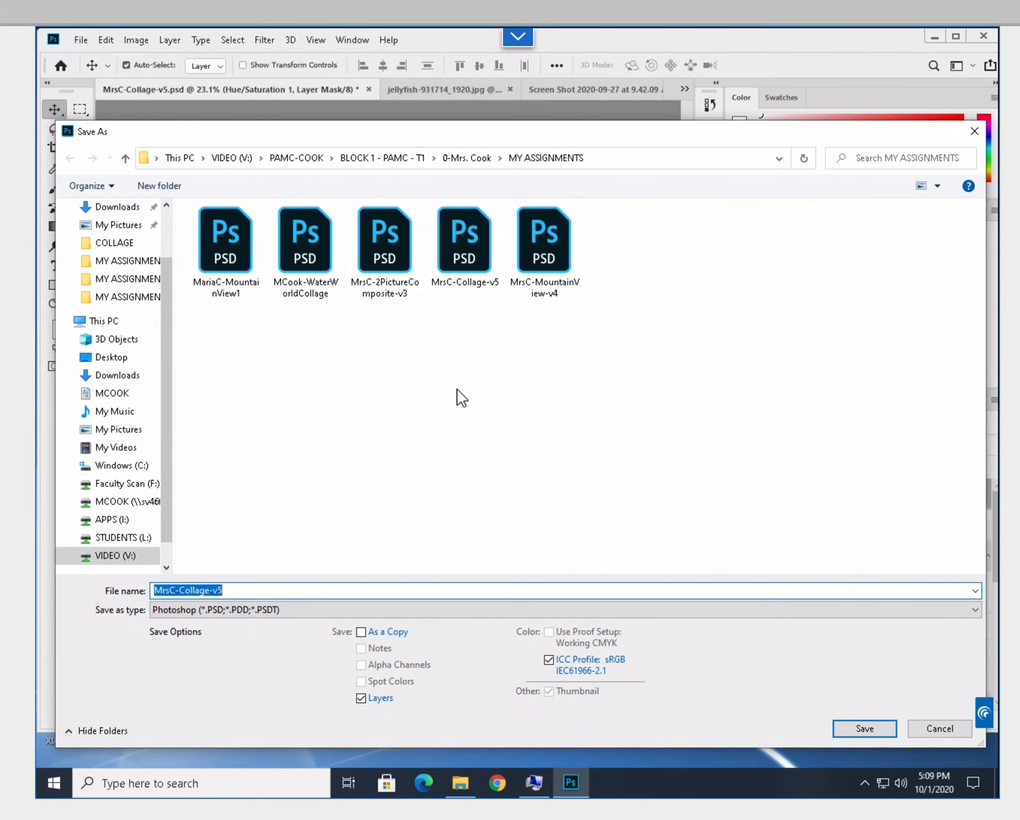
{"action": "left_click", "coordinate": [248, 590]}
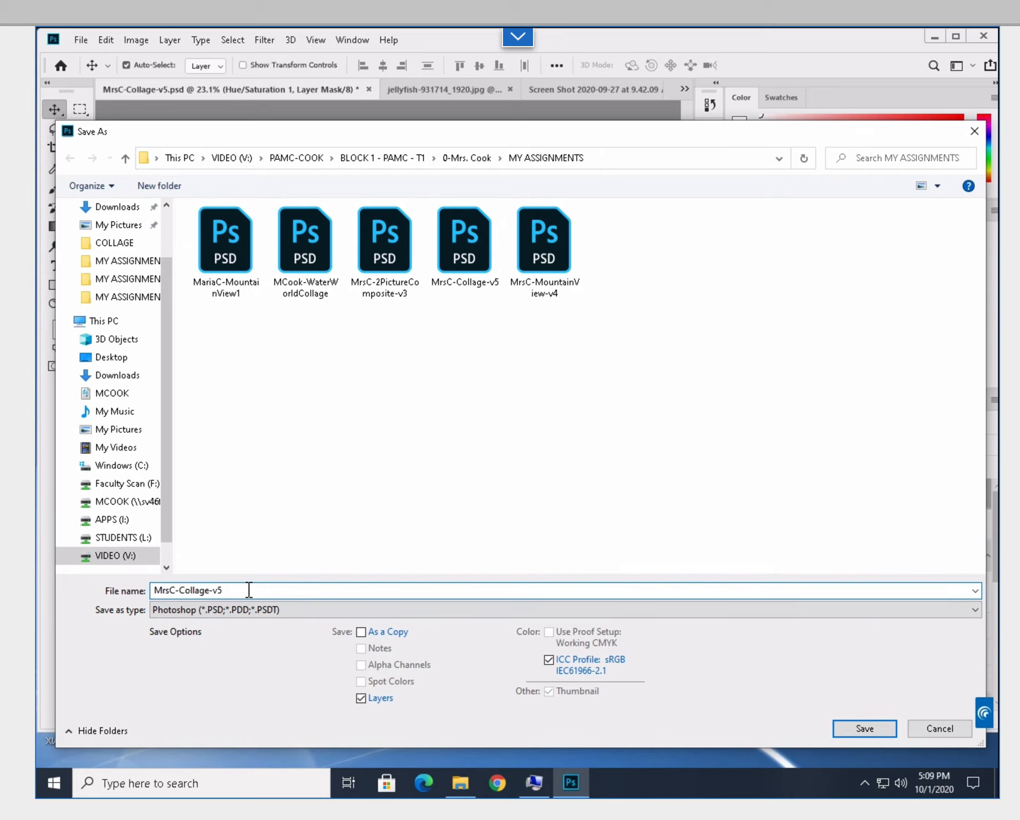
{"action": "key", "text": "BackSpace"}
{"action": "type", "text": "6"}
{"action": "left_click", "coordinate": [860, 729]}
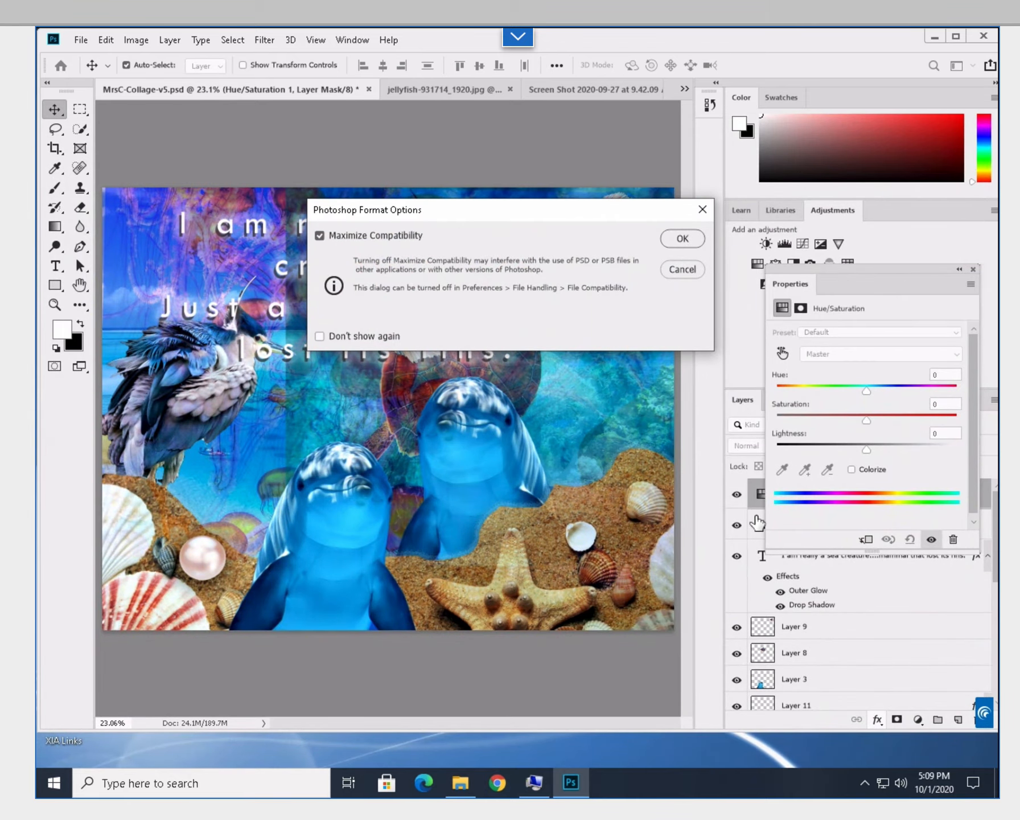
{"action": "left_click", "coordinate": [682, 238]}
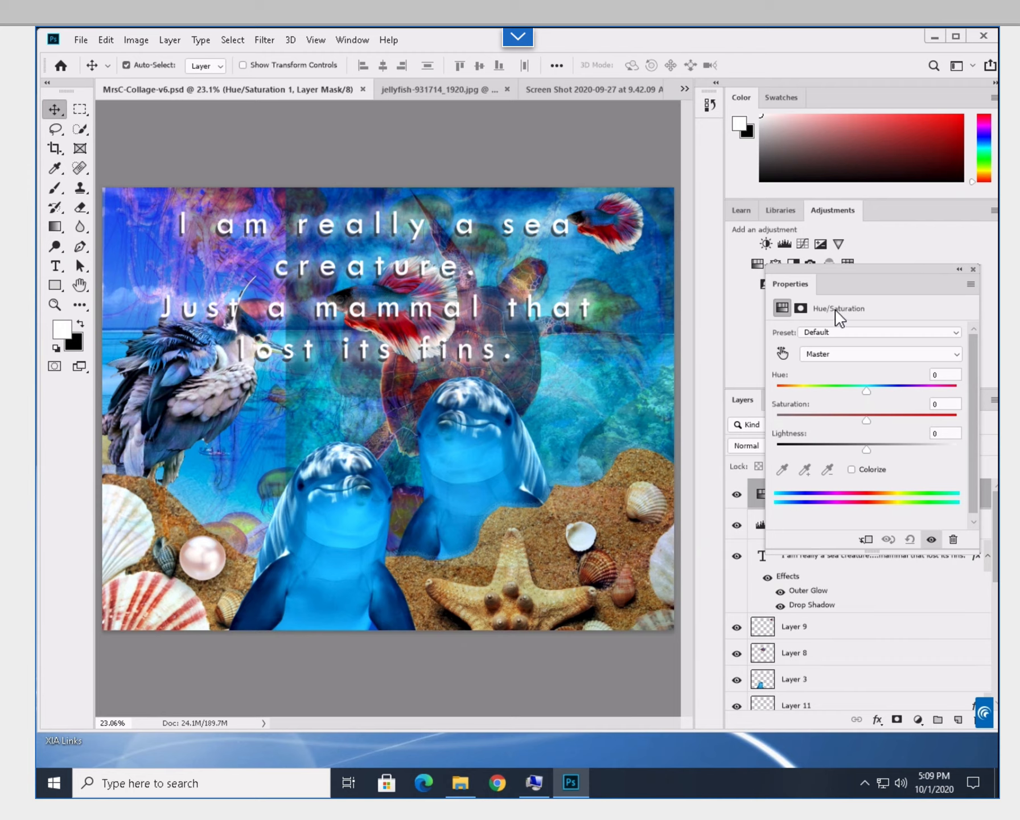
Try the Master hue of the Hue/Saturation adjustment and set the Reds' hue to -15
{"action": "mouse_move", "coordinate": [868, 392]}
{"action": "left_mouse_down"}
{"action": "mouse_move", "coordinate": [906, 403]}
{"action": "mouse_move", "coordinate": [775, 411]}
{"action": "mouse_move", "coordinate": [869, 410]}
{"action": "left_mouse_up"}
{"action": "left_click", "coordinate": [956, 356]}
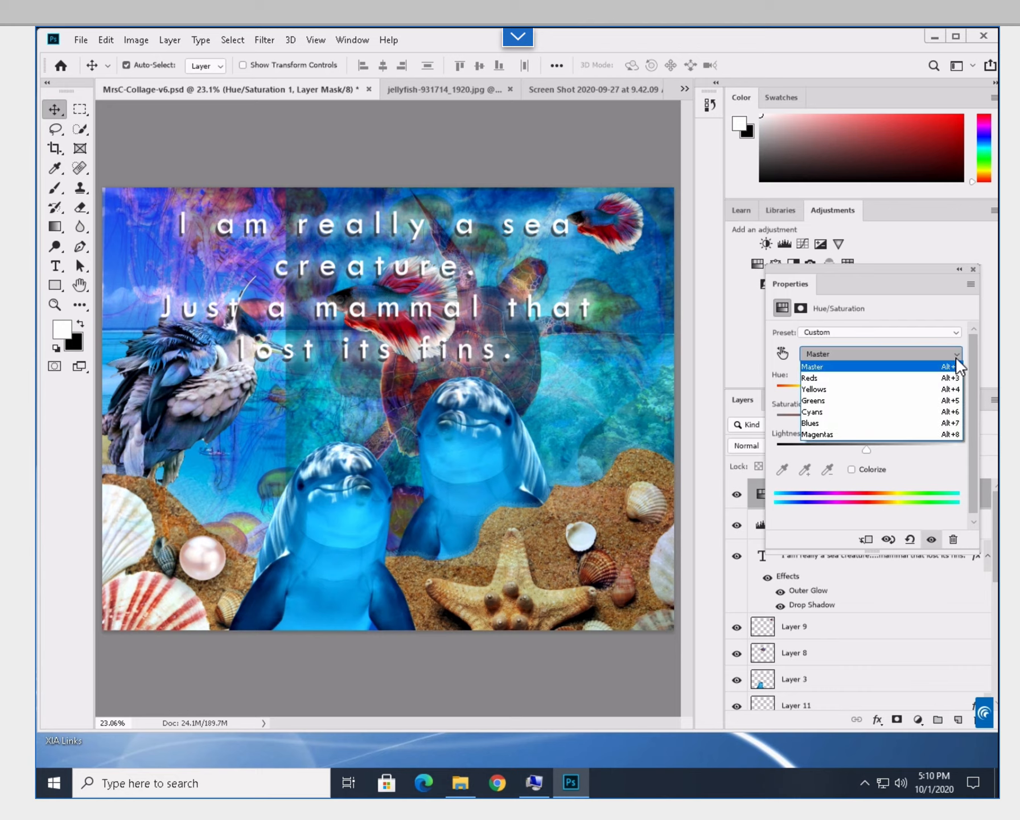
{"action": "left_click", "coordinate": [833, 383]}
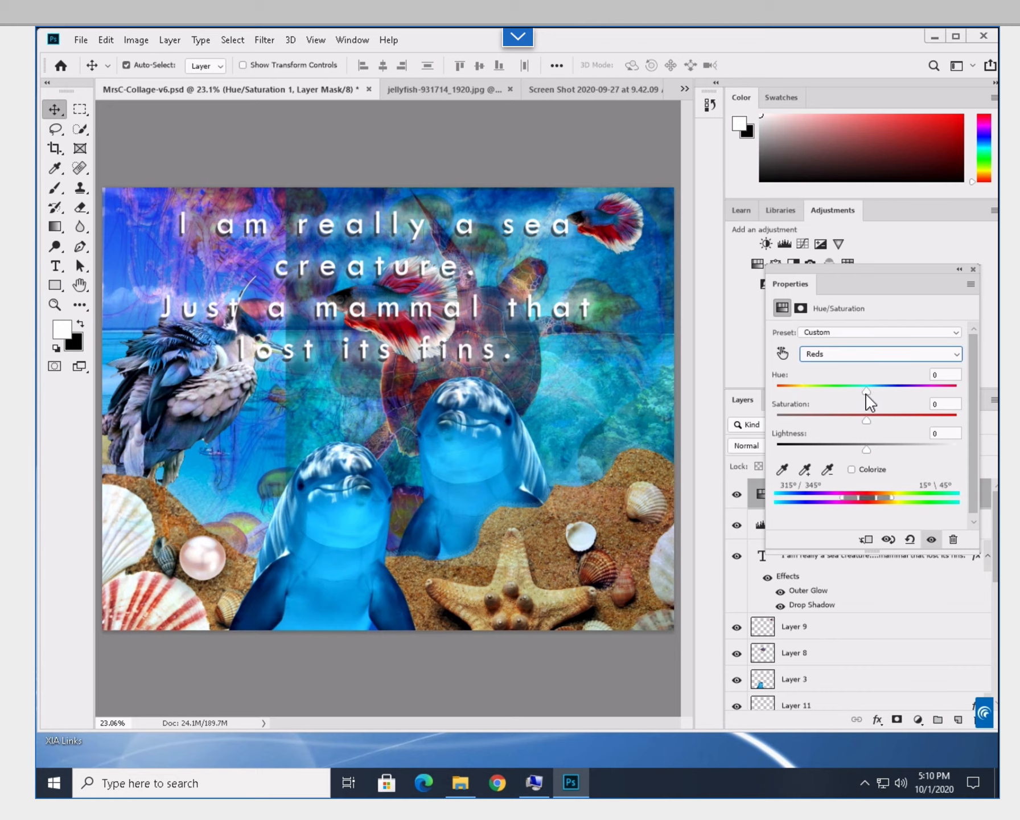
{"action": "mouse_move", "coordinate": [867, 393]}
{"action": "left_mouse_down"}
{"action": "mouse_move", "coordinate": [922, 393]}
{"action": "mouse_move", "coordinate": [860, 392]}
{"action": "mouse_move", "coordinate": [815, 417]}
{"action": "mouse_move", "coordinate": [798, 416]}
{"action": "mouse_move", "coordinate": [895, 410]}
{"action": "mouse_move", "coordinate": [855, 406]}
{"action": "left_mouse_up"}
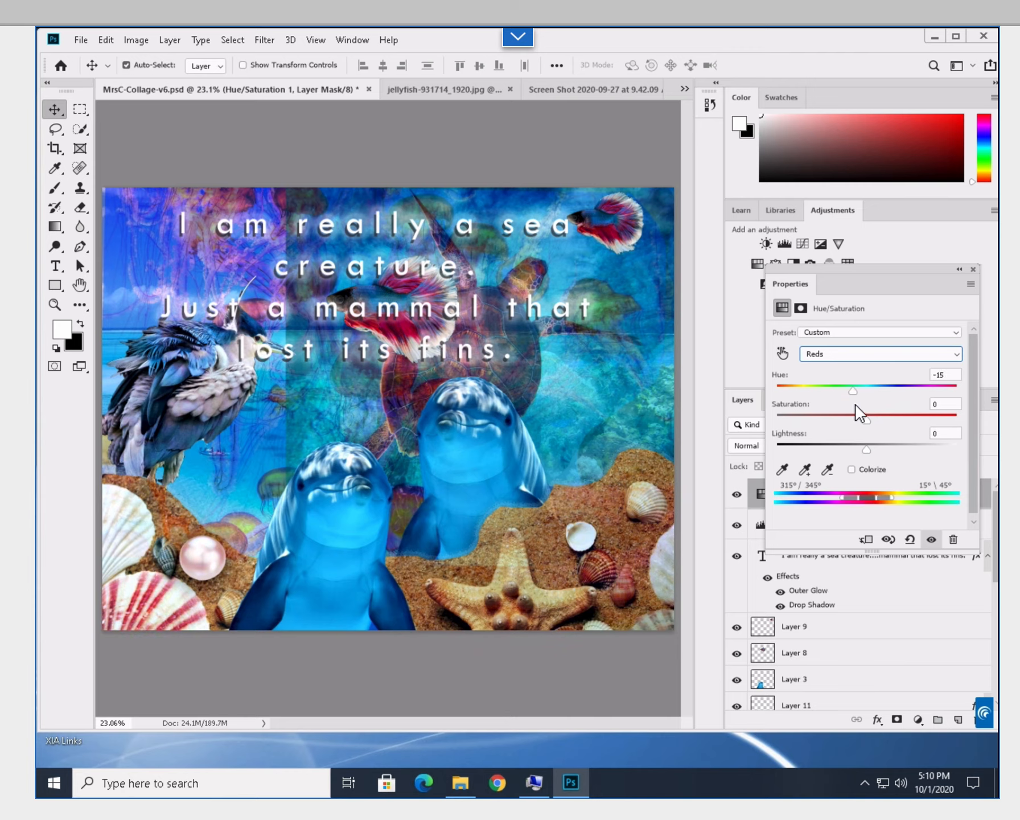
Try a hue of -121 on the Cyans, bring it back to -1, and close the adjustment settings
{"action": "left_click", "coordinate": [958, 354]}
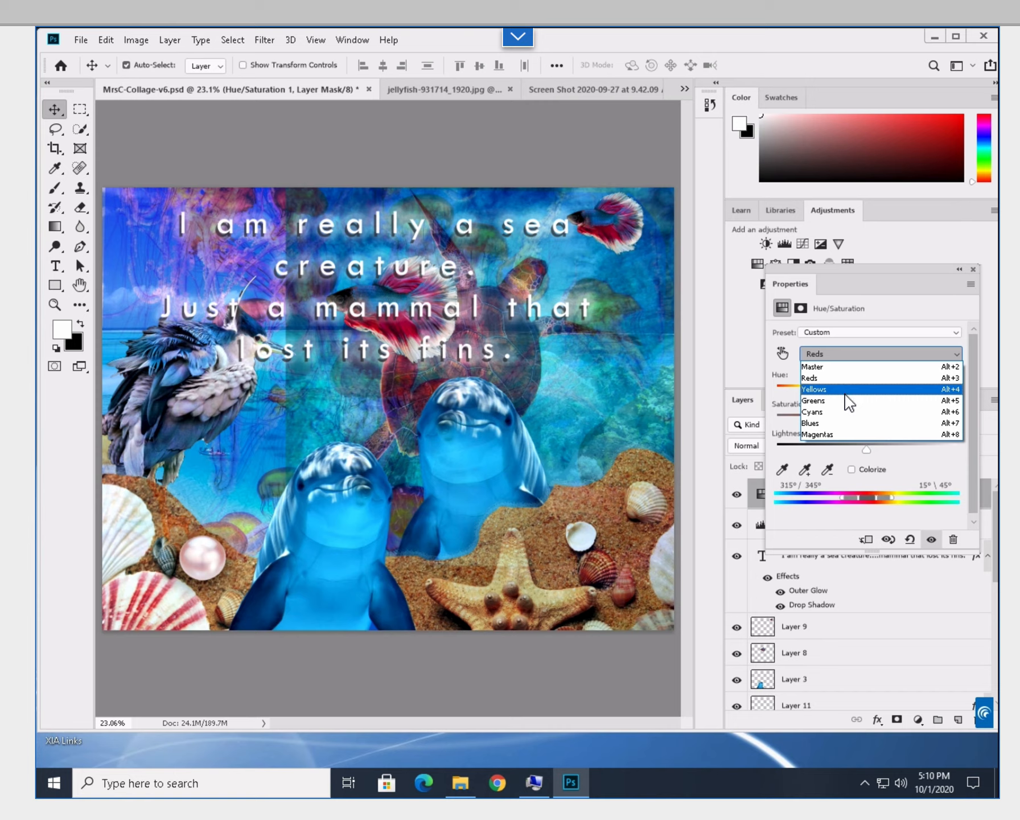
{"action": "left_click", "coordinate": [839, 424]}
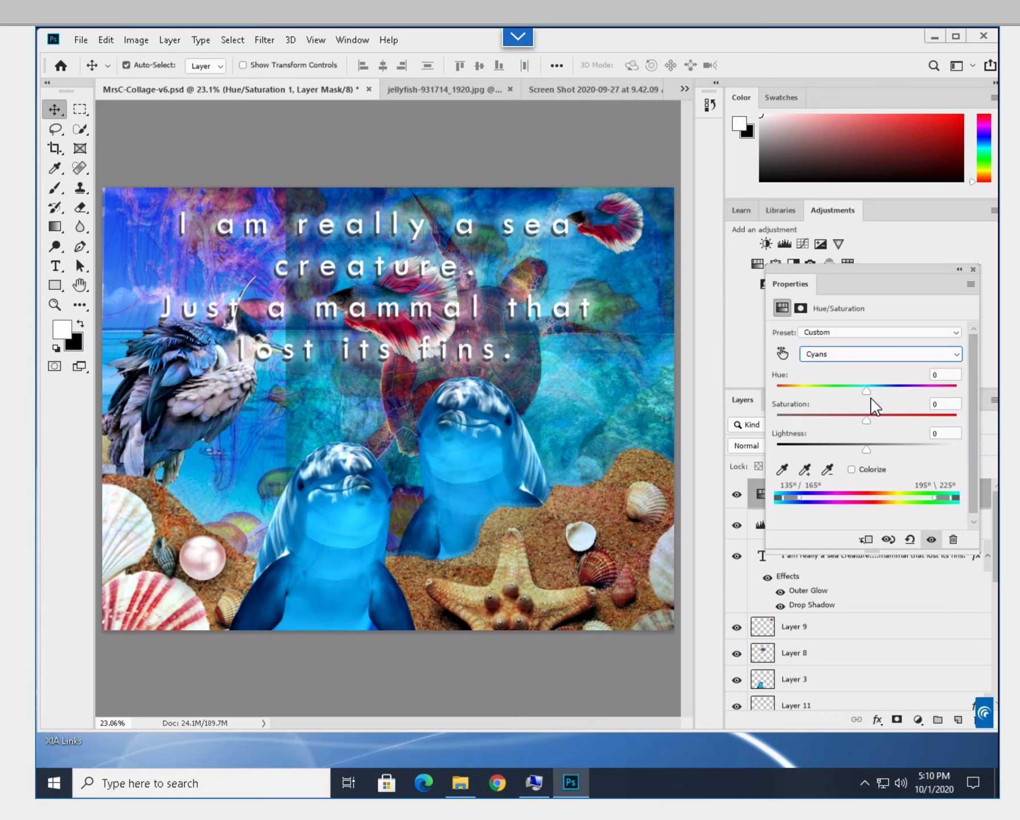
{"action": "left_click_drag", "start_coordinate": [867, 391], "coordinate": [801, 402]}
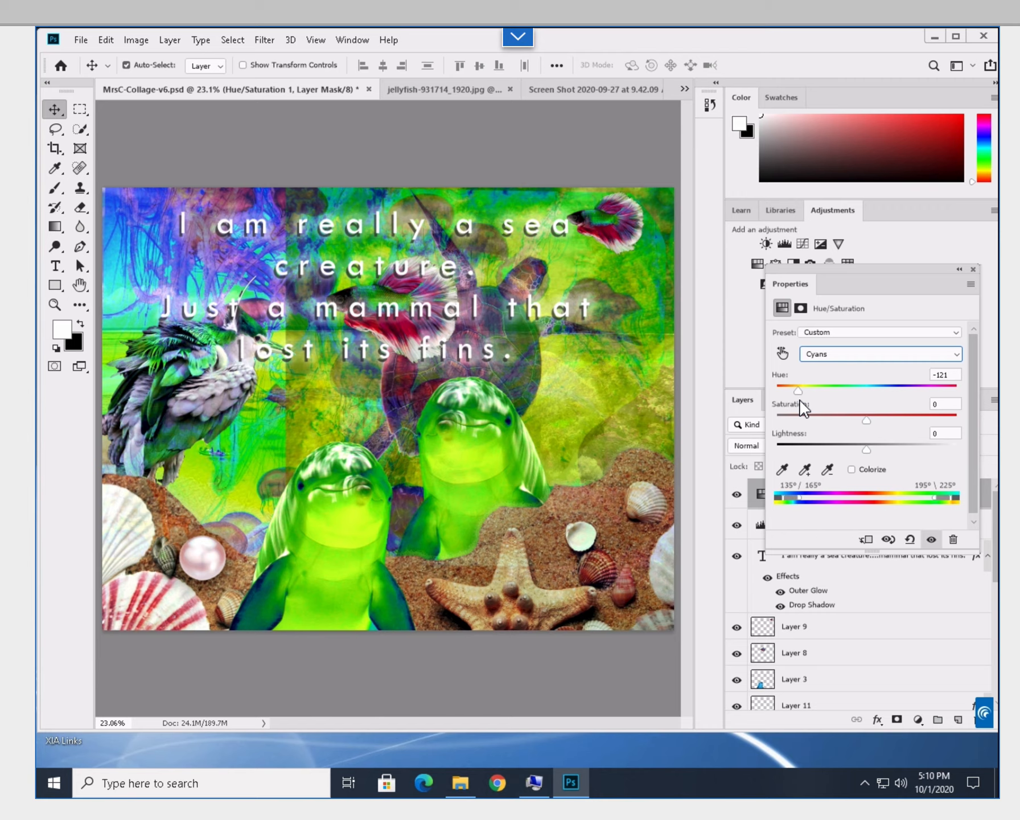
{"action": "left_click_drag", "start_coordinate": [804, 406], "coordinate": [870, 403]}
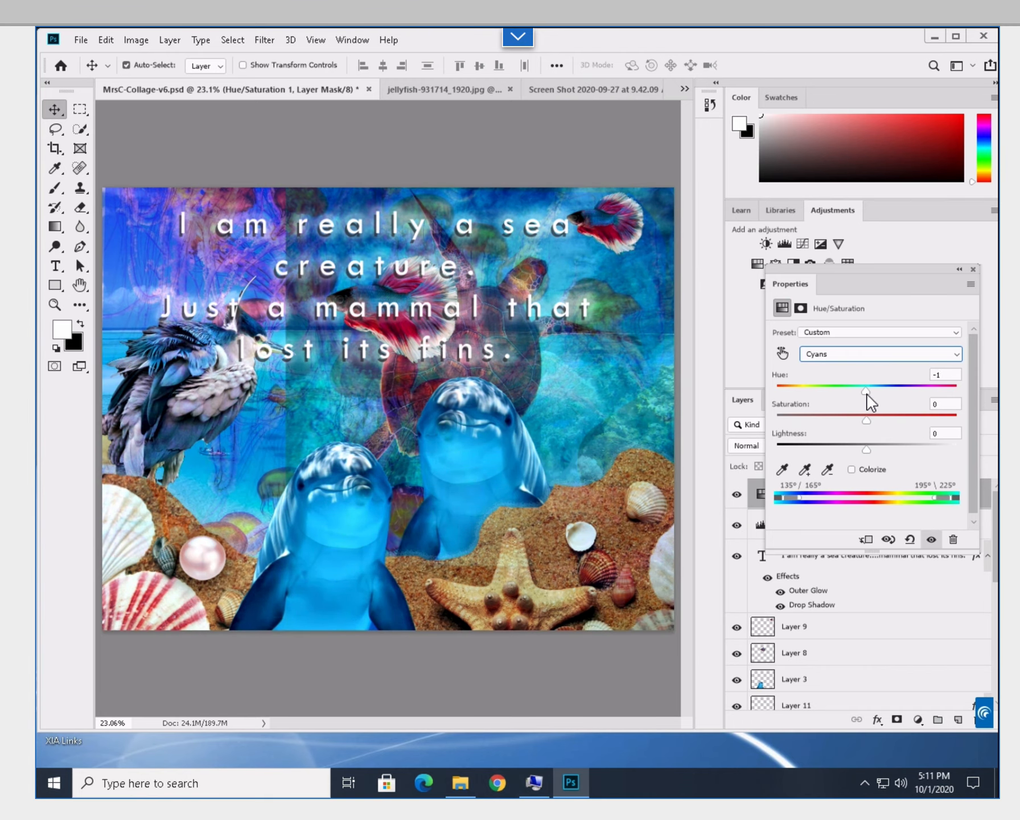
{"action": "left_click", "coordinate": [974, 269]}
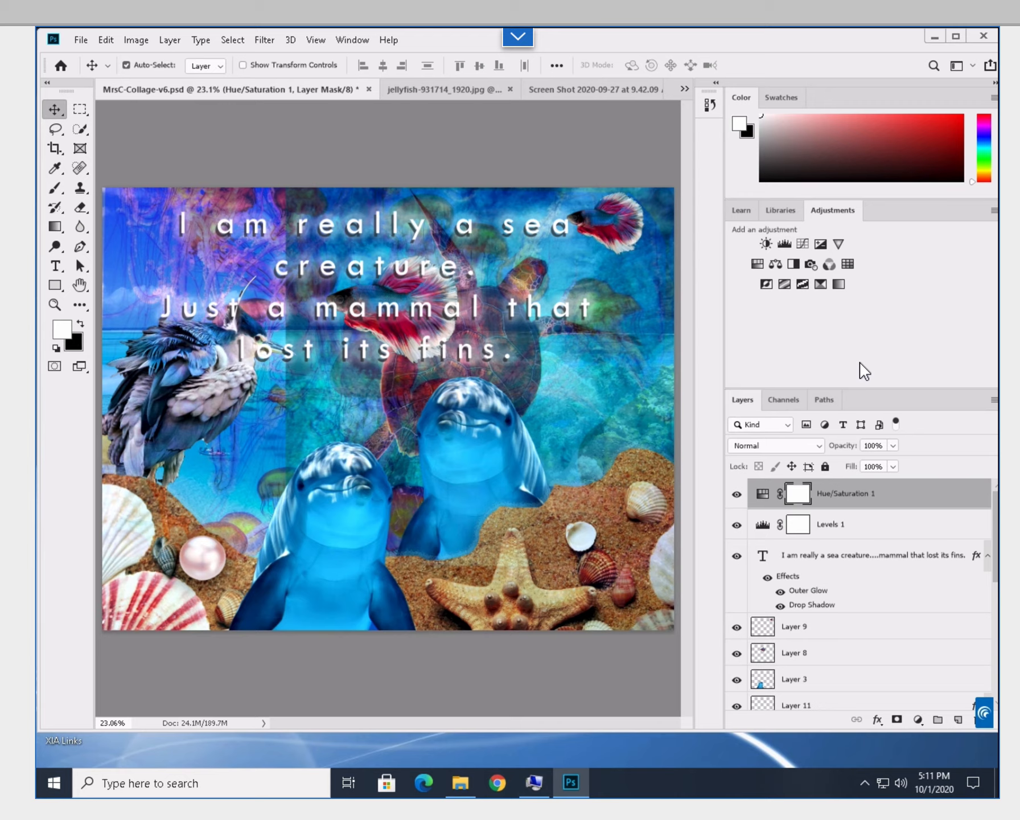
{"action": "left_click", "coordinate": [265, 41]}
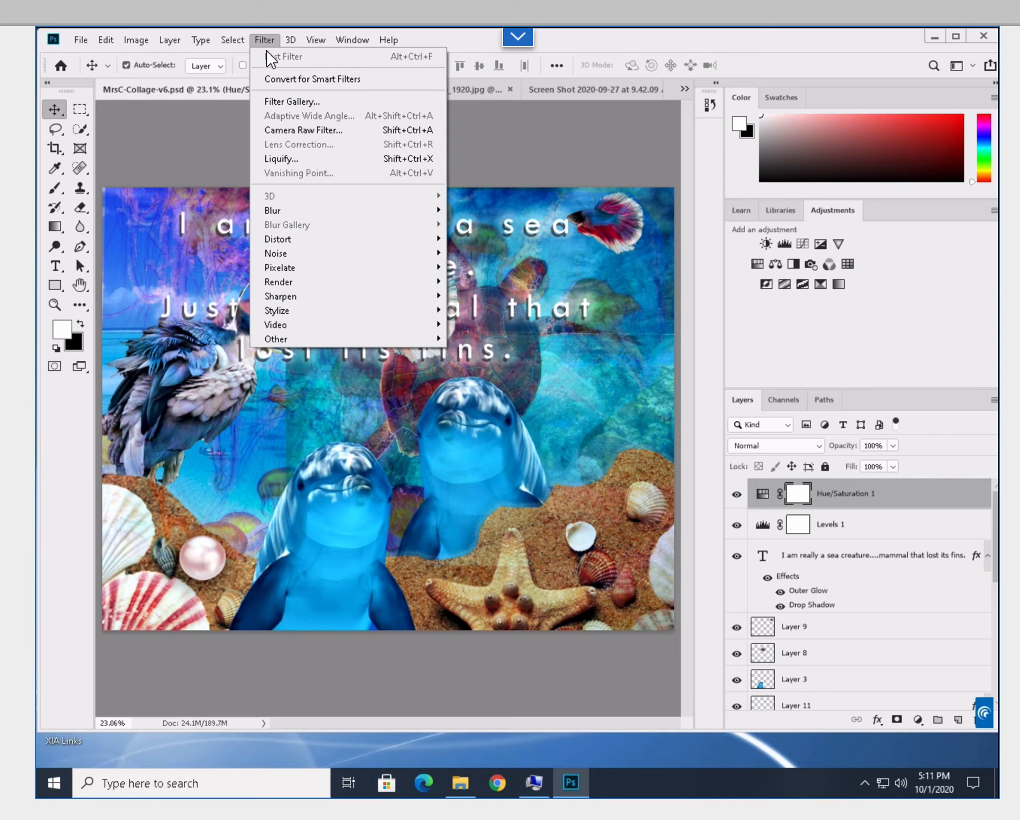
{"action": "left_click", "coordinate": [280, 102]}
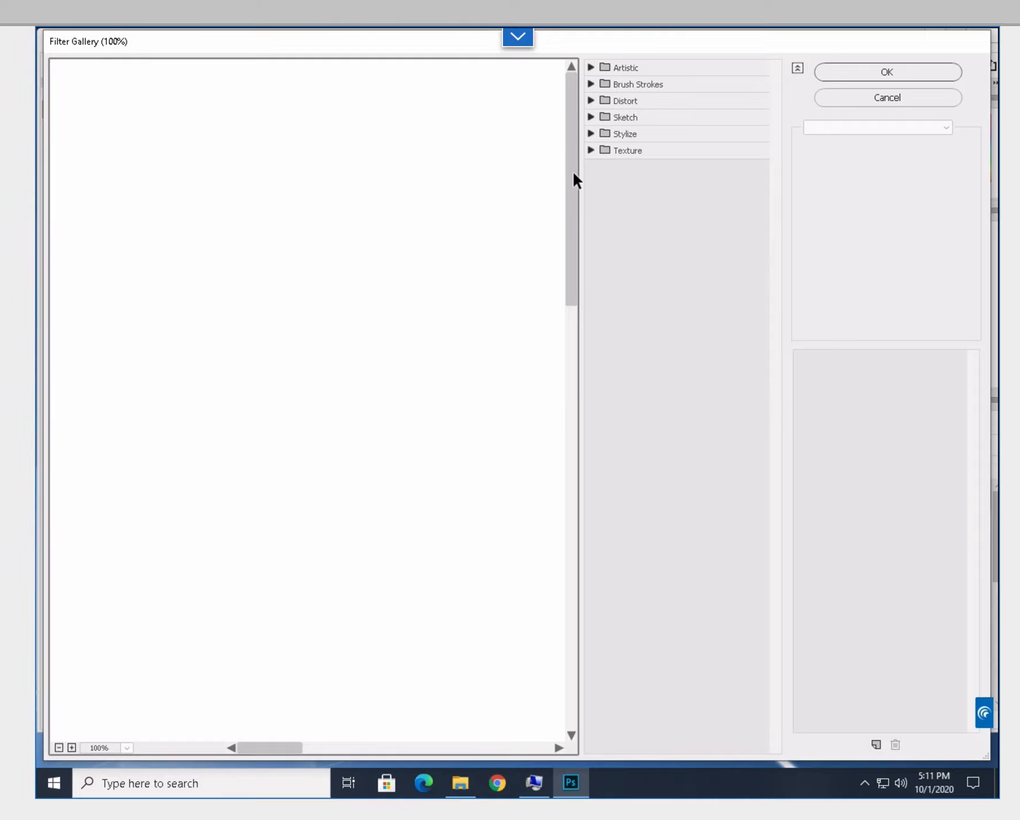
{"action": "left_click_drag", "start_coordinate": [572, 166], "coordinate": [572, 73]}
{"action": "left_click_drag", "start_coordinate": [256, 748], "coordinate": [351, 747]}
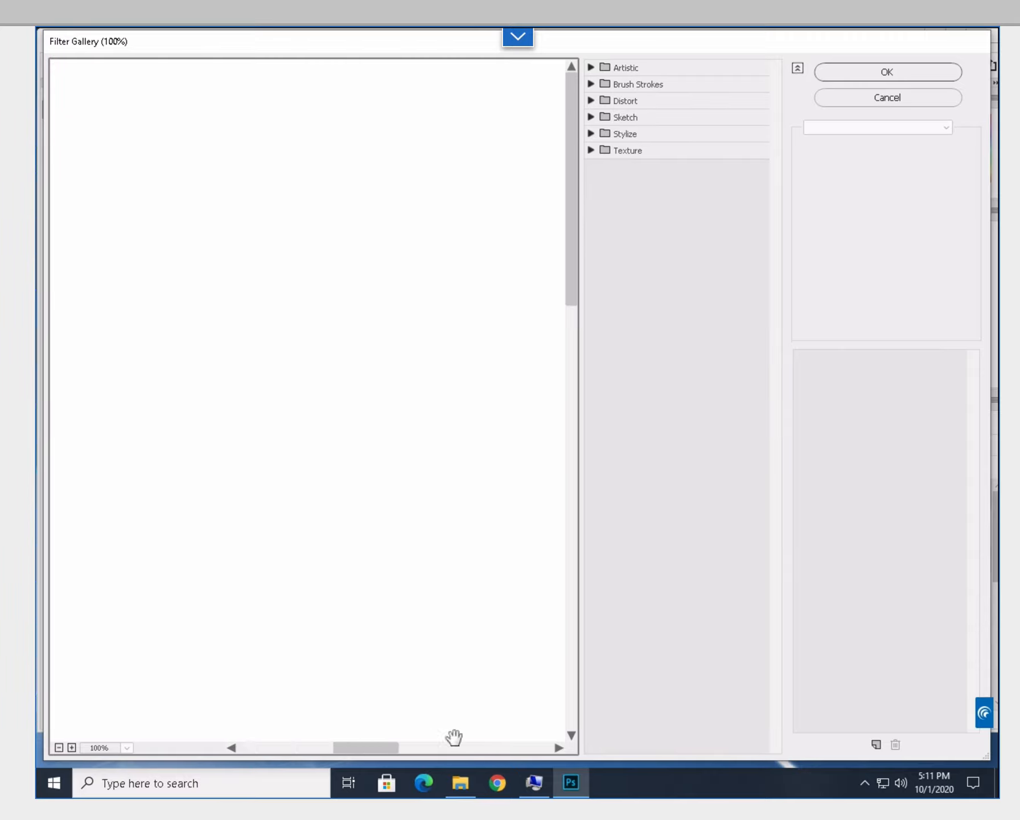
{"action": "left_click_drag", "start_coordinate": [454, 743], "coordinate": [263, 749]}
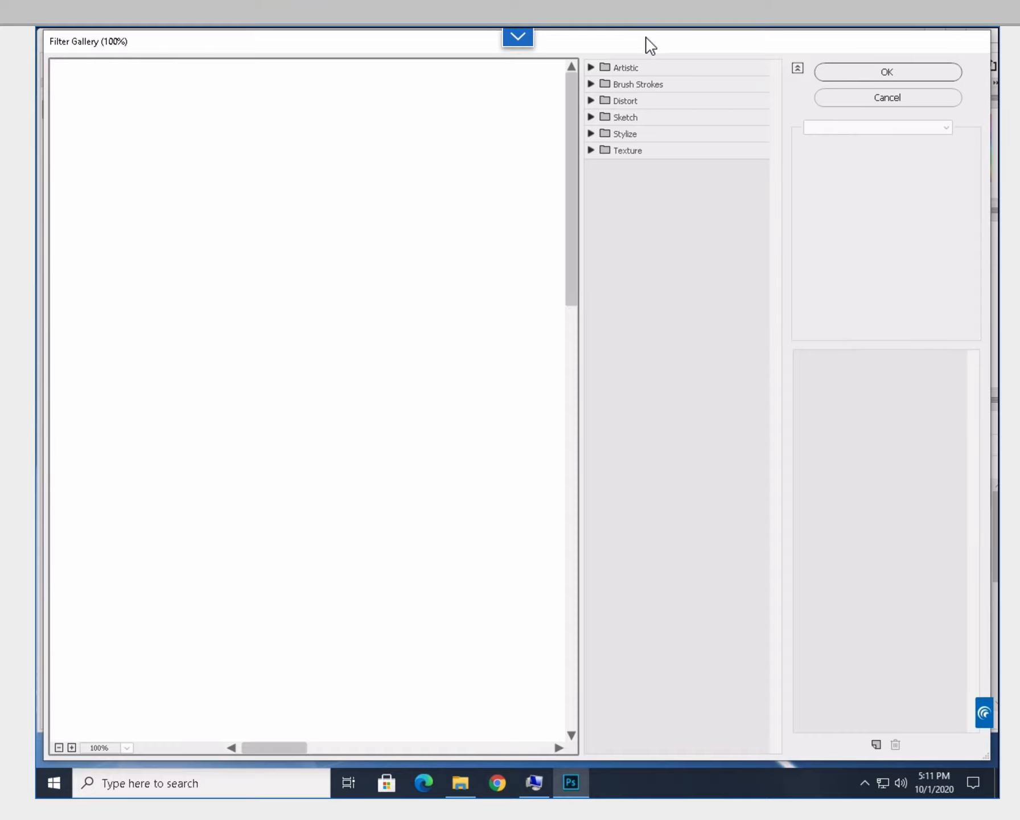
{"action": "left_click_drag", "start_coordinate": [659, 46], "coordinate": [670, 131]}
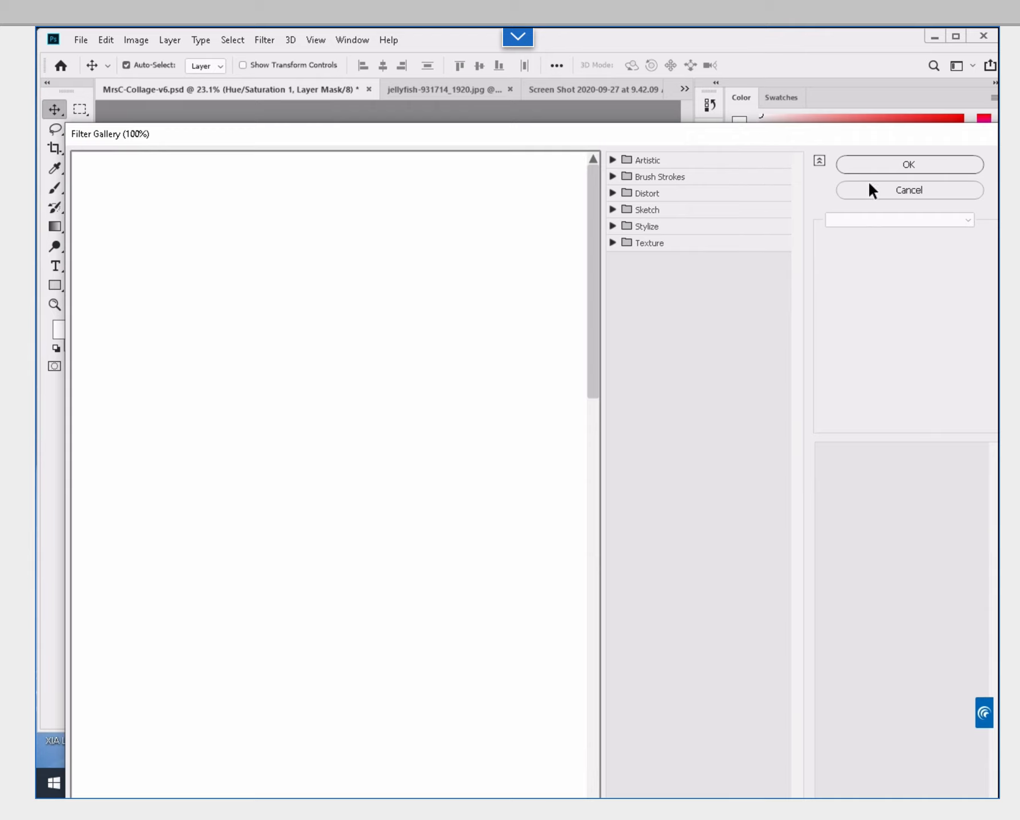
{"action": "left_click", "coordinate": [897, 163]}
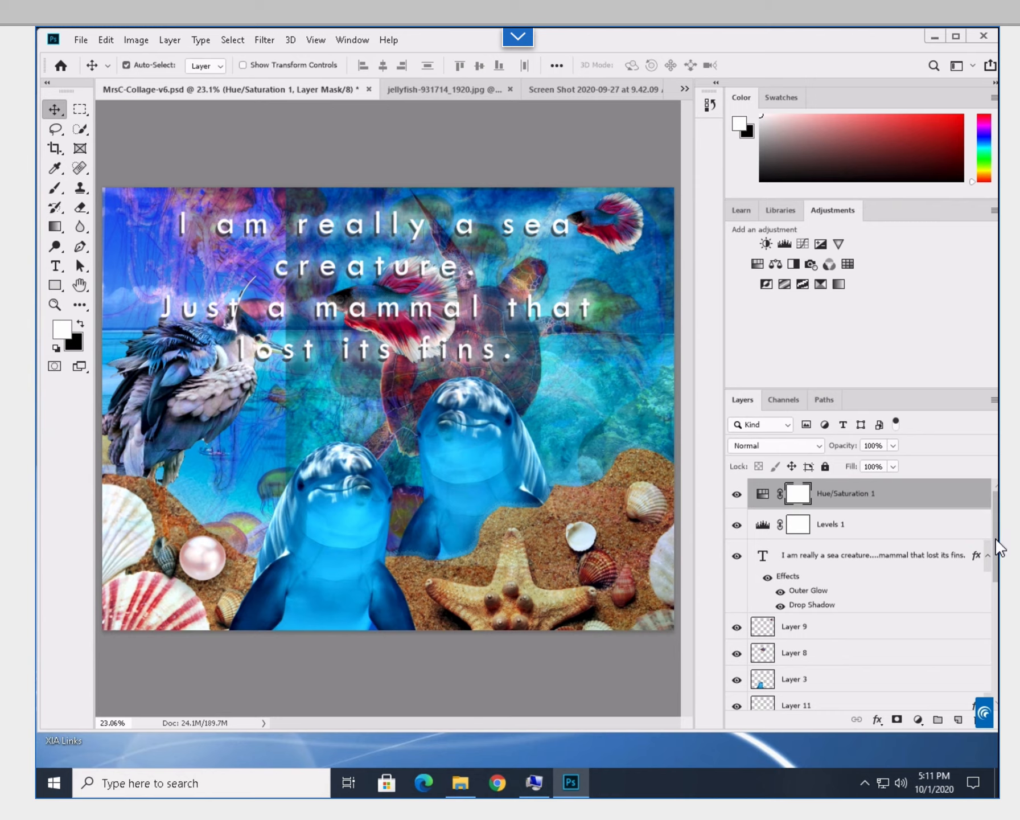
{"action": "scroll", "coordinate": [998, 564], "scroll_direction": "down", "scroll_amount": 3}
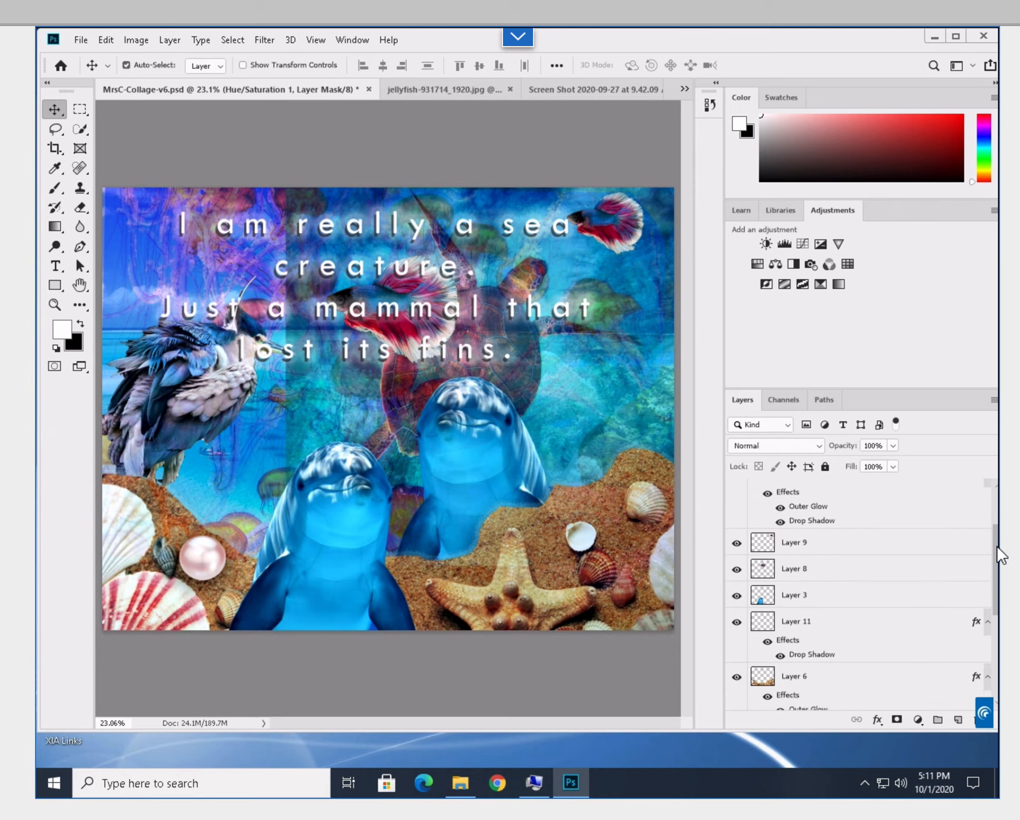
{"action": "left_click_drag", "start_coordinate": [998, 556], "coordinate": [1002, 466]}
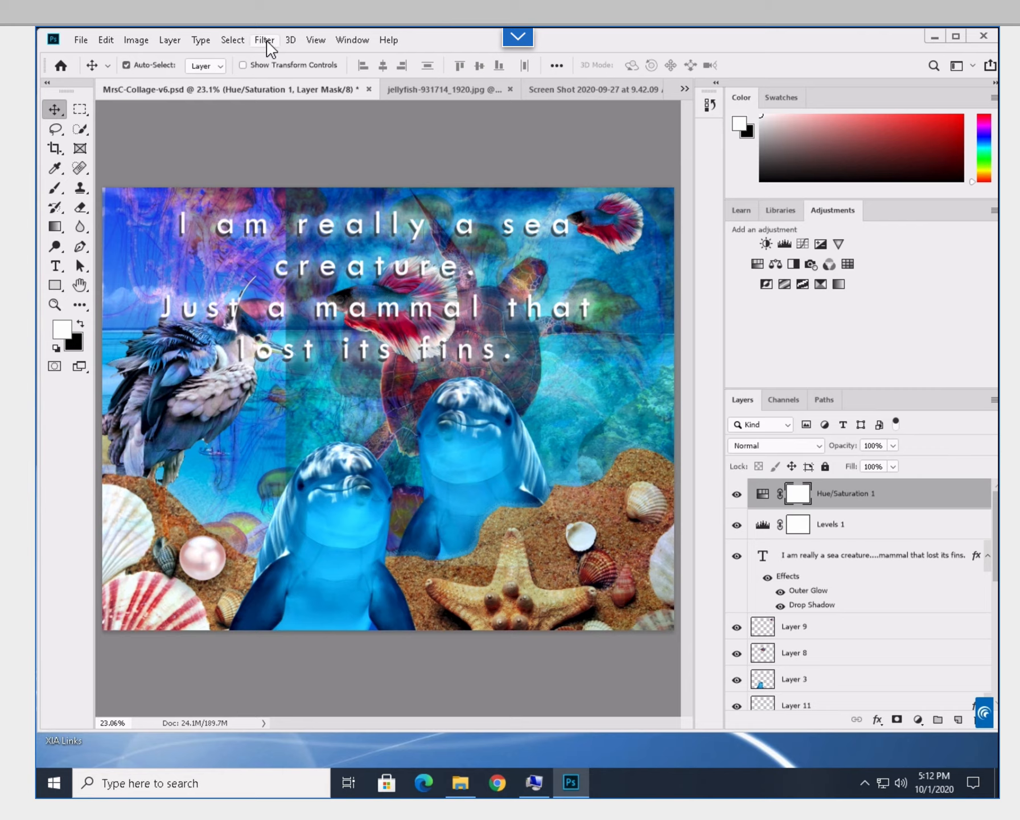
{"action": "left_click", "coordinate": [267, 43]}
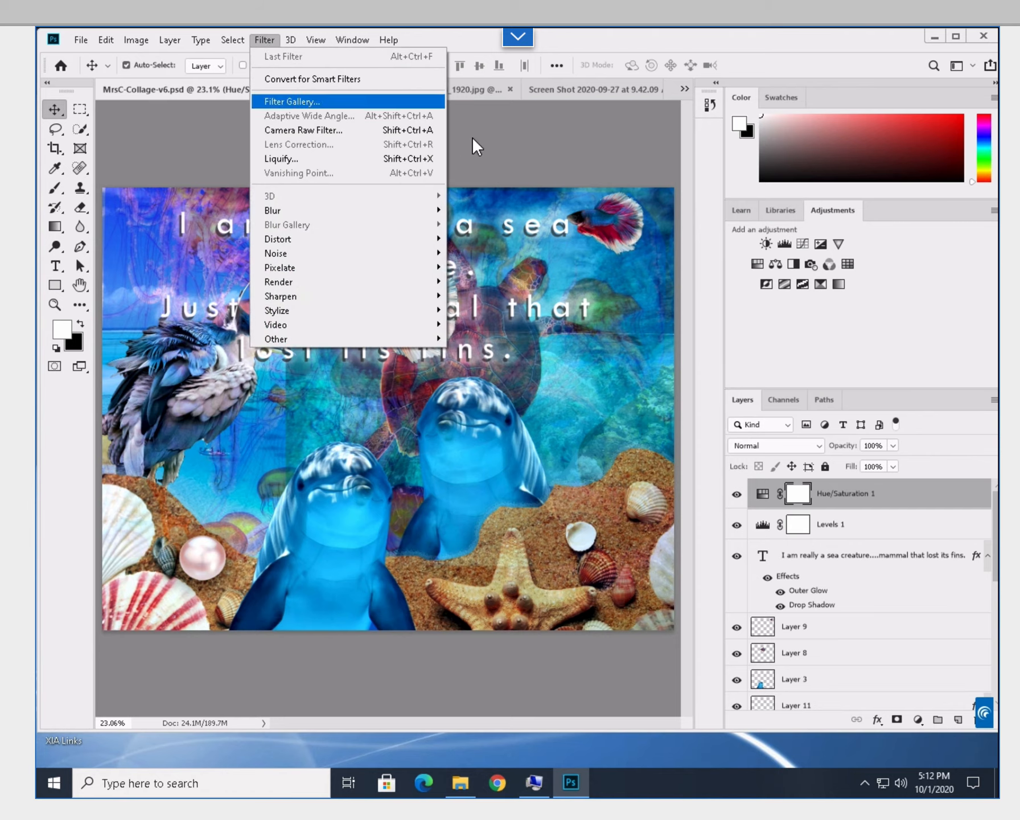
{"action": "left_click", "coordinate": [501, 142]}
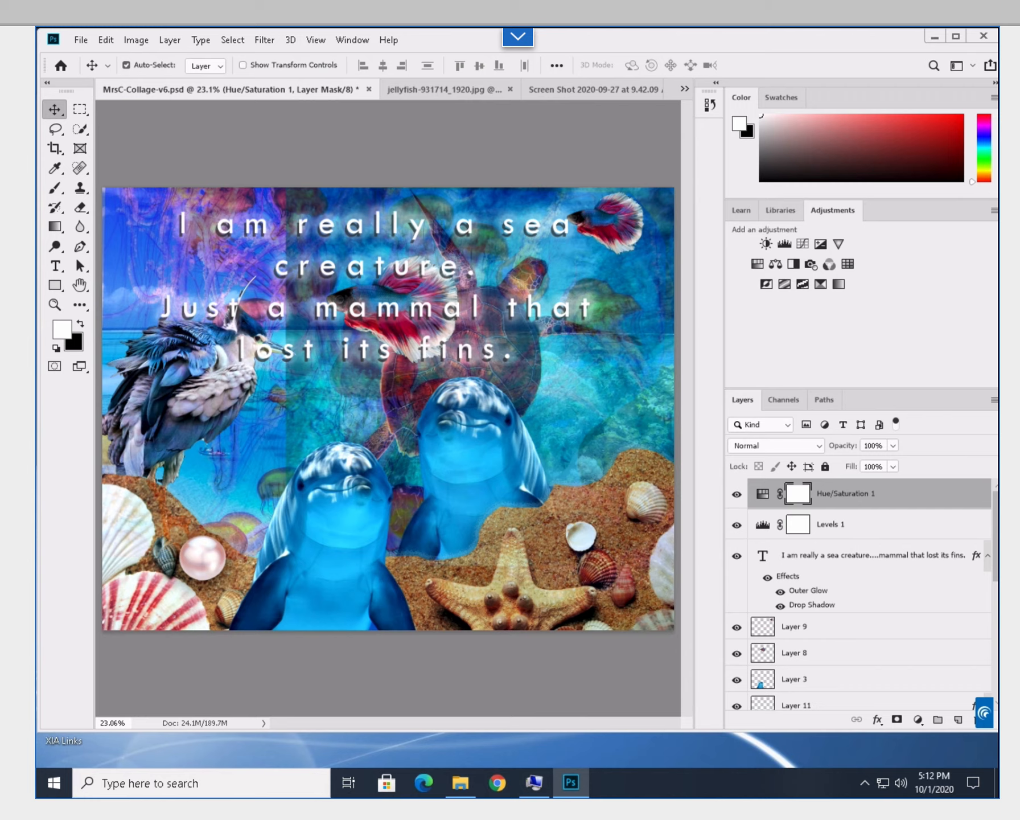
{"action": "left_click_drag", "start_coordinate": [1000, 538], "coordinate": [1000, 407]}
Save the layered collage and flatten the image into a single Background layer
{"action": "left_click", "coordinate": [81, 40]}
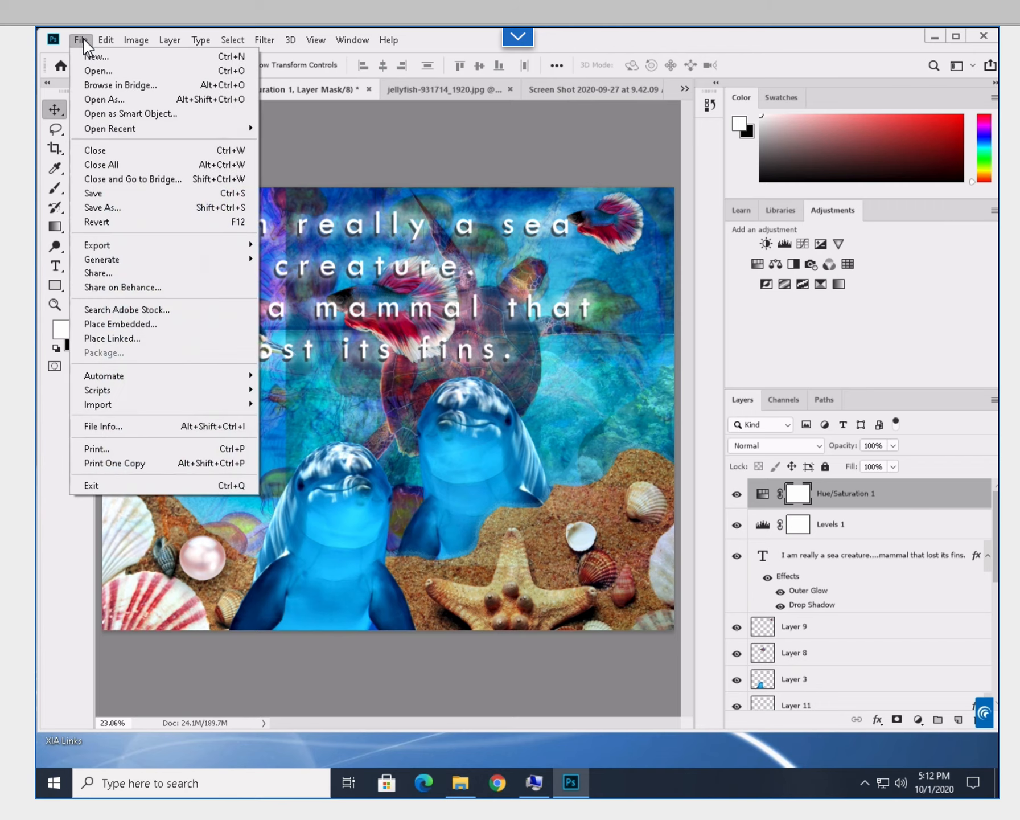
{"action": "left_click", "coordinate": [99, 199]}
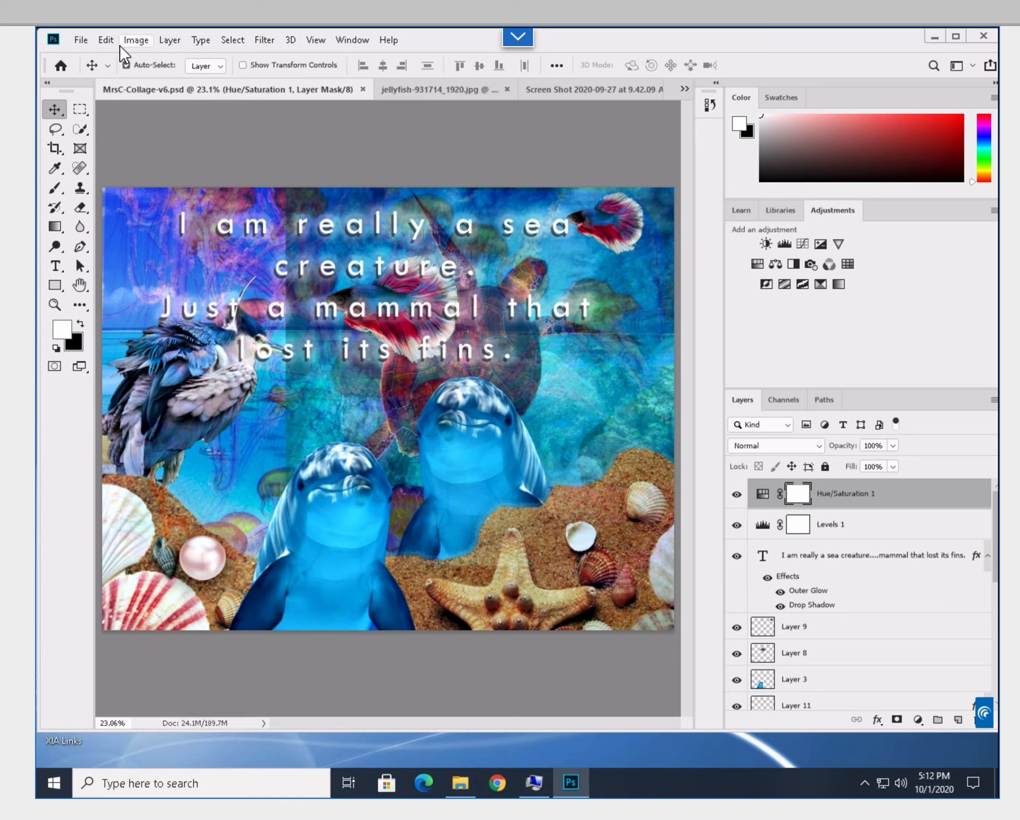
{"action": "left_click", "coordinate": [170, 40]}
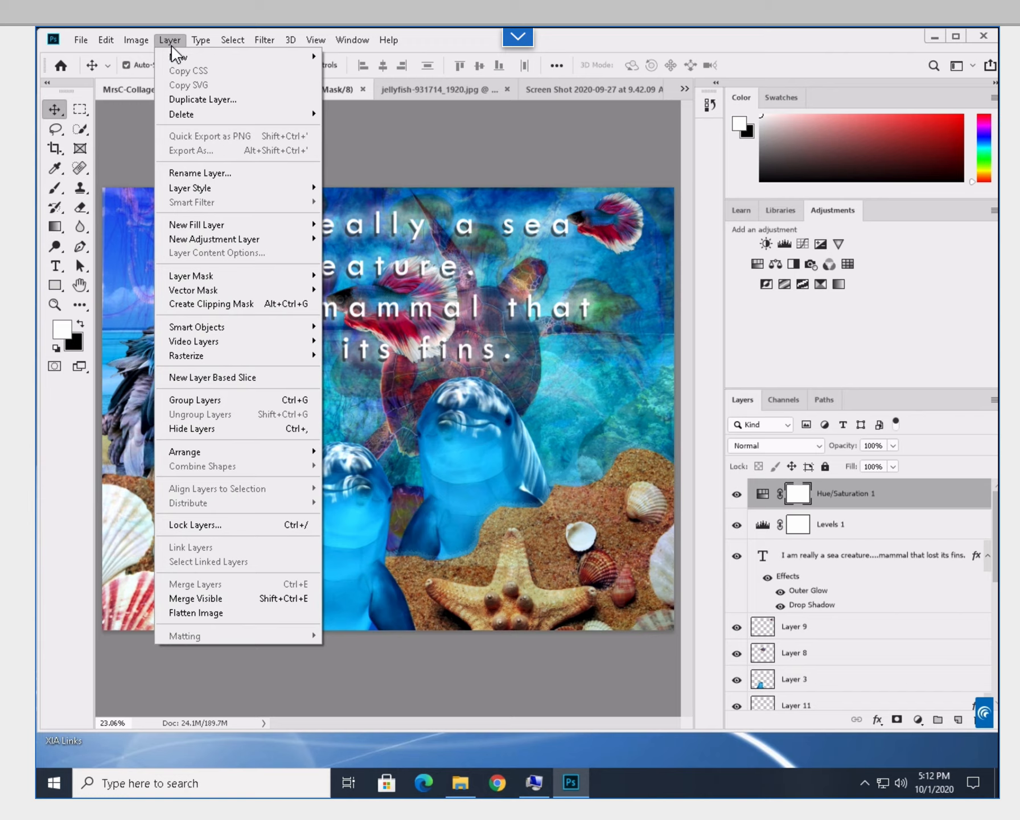
{"action": "left_click", "coordinate": [208, 614]}
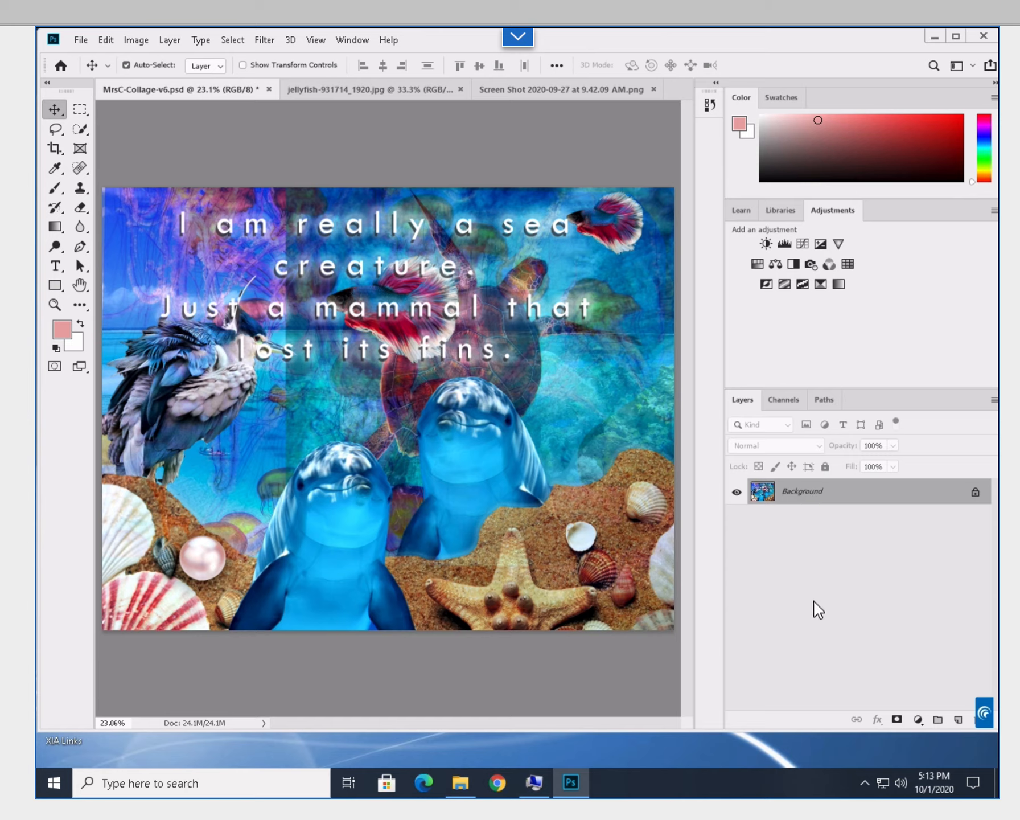
Save the flattened collage as a new version named MrsC-Collage-v7 in Photoshop format
{"action": "left_click", "coordinate": [81, 39]}
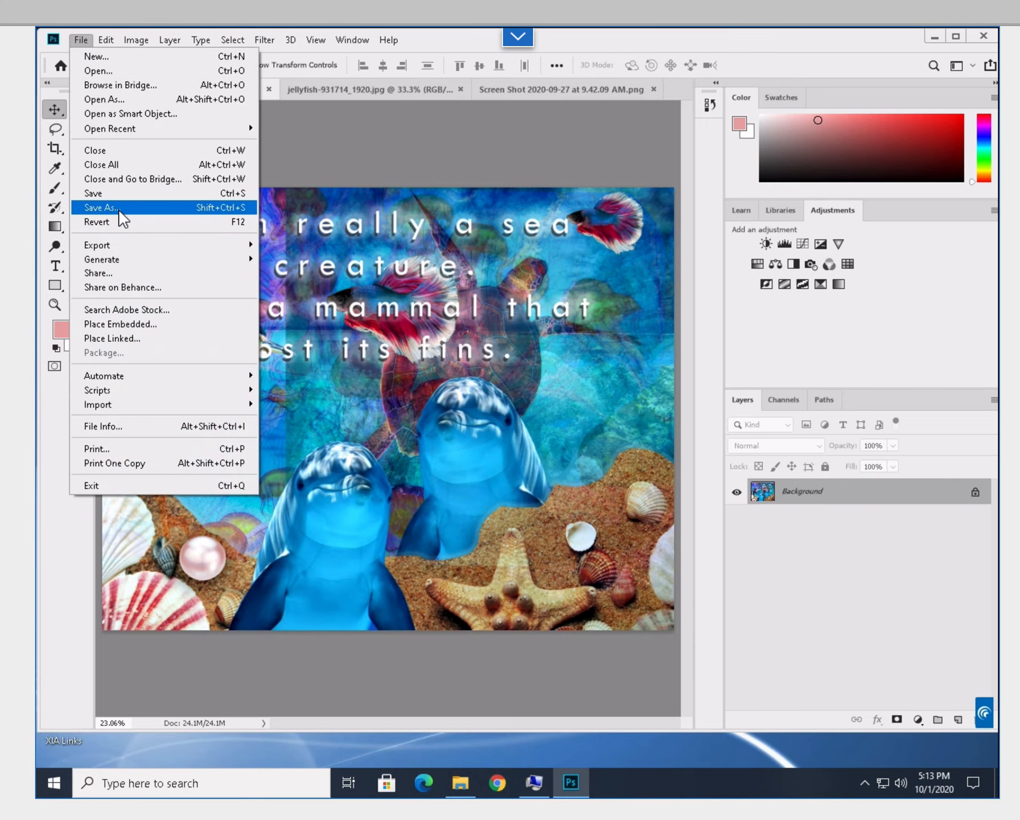
{"action": "left_click", "coordinate": [103, 208]}
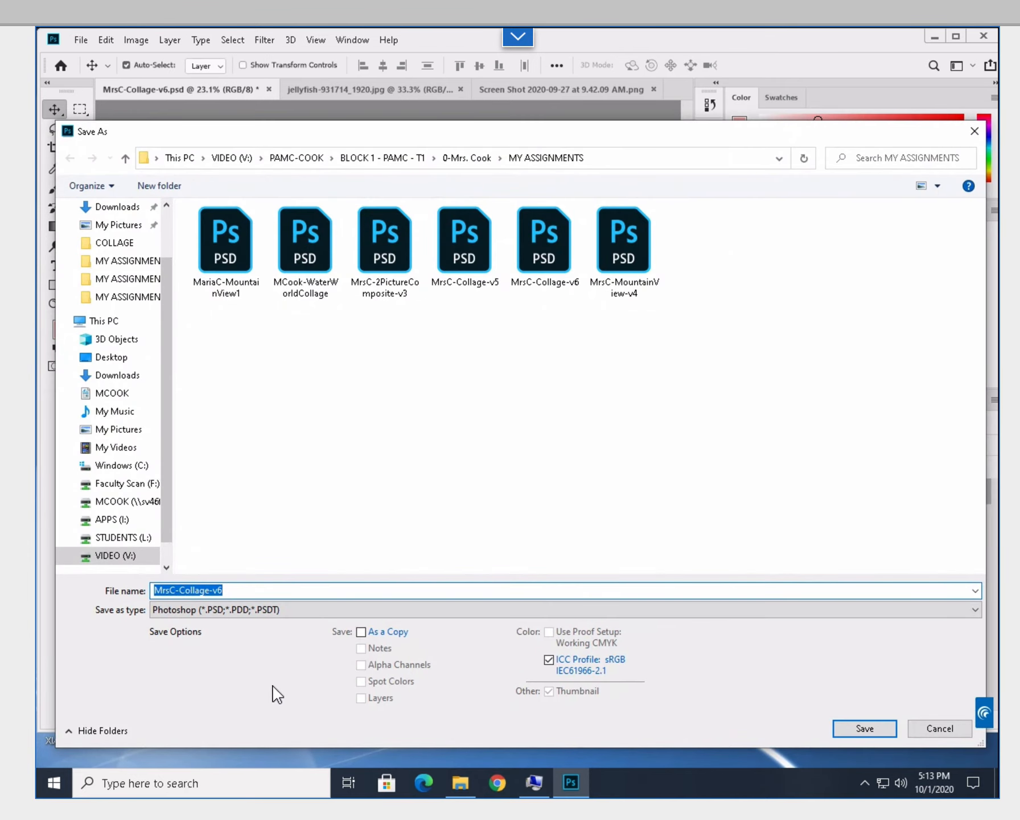
{"action": "left_click", "coordinate": [241, 590]}
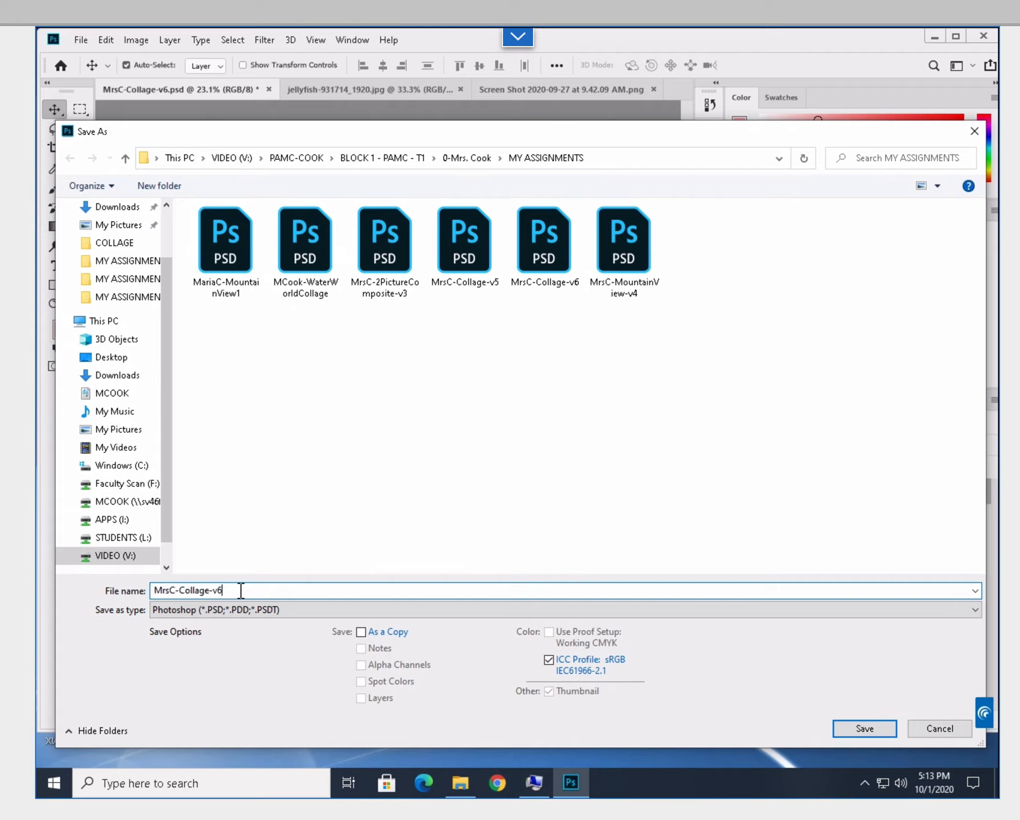
{"action": "key", "text": "BackSpace"}
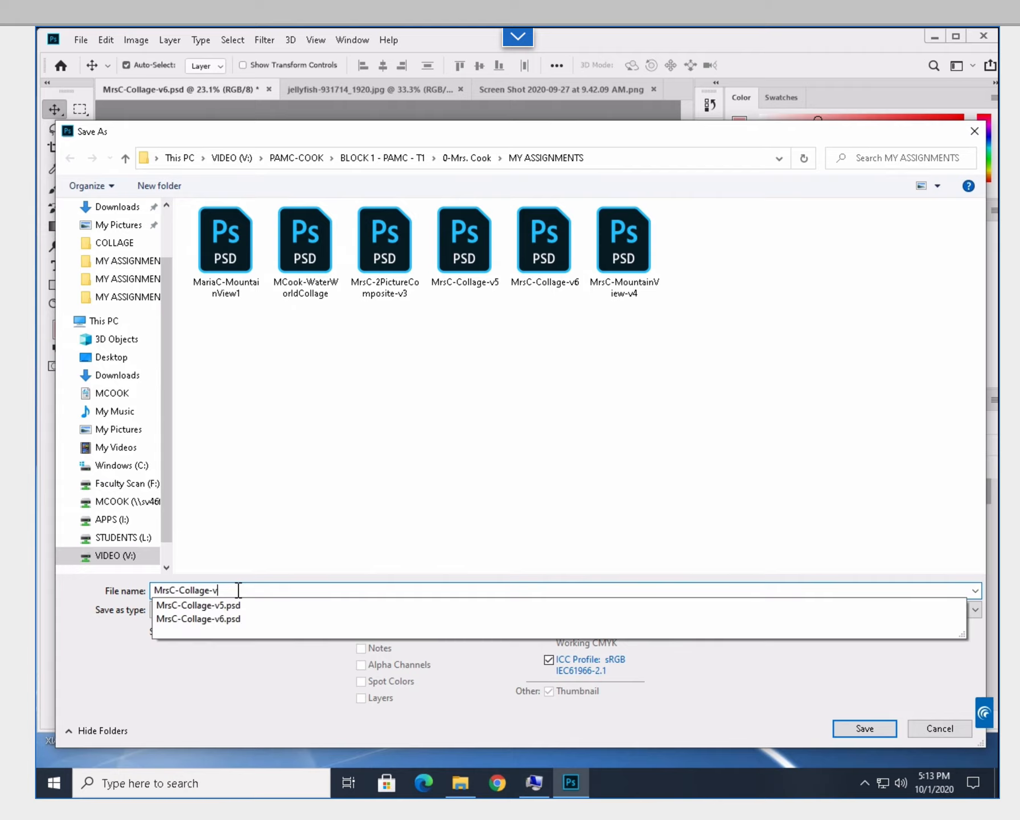
{"action": "type", "text": "7"}
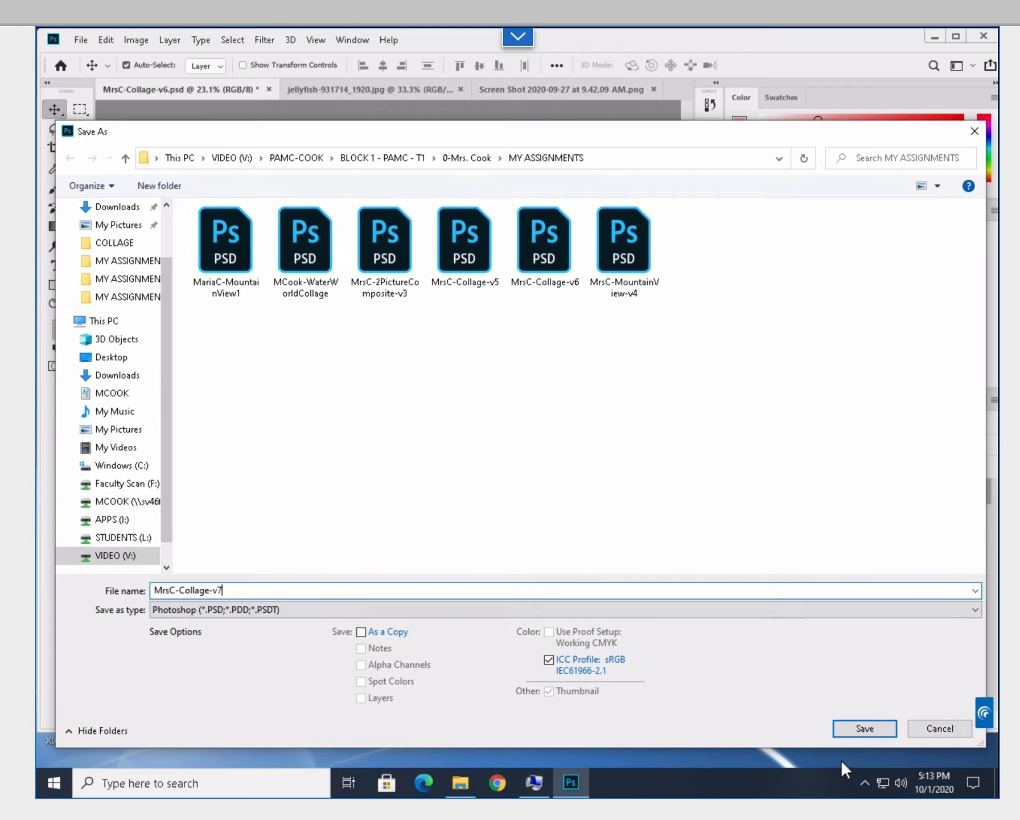
{"action": "left_click", "coordinate": [870, 735]}
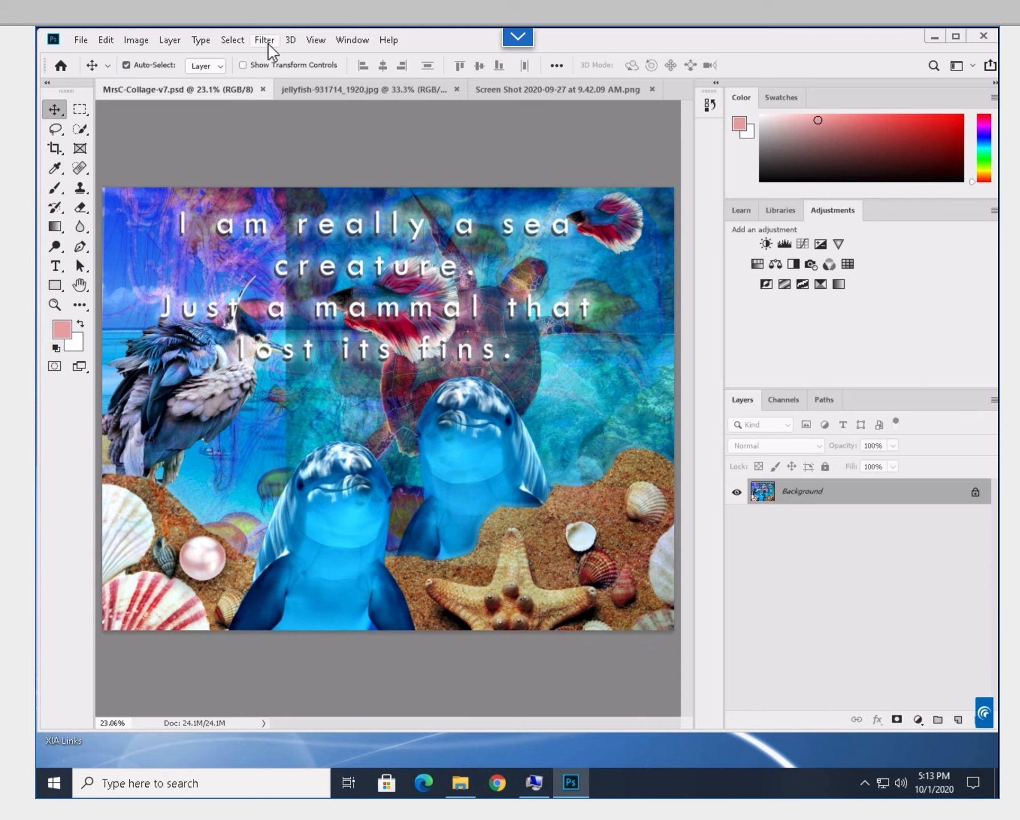
Open the Filter Gallery for the flattened collage and examine different areas of the preview at 100%
{"action": "left_click", "coordinate": [268, 46]}
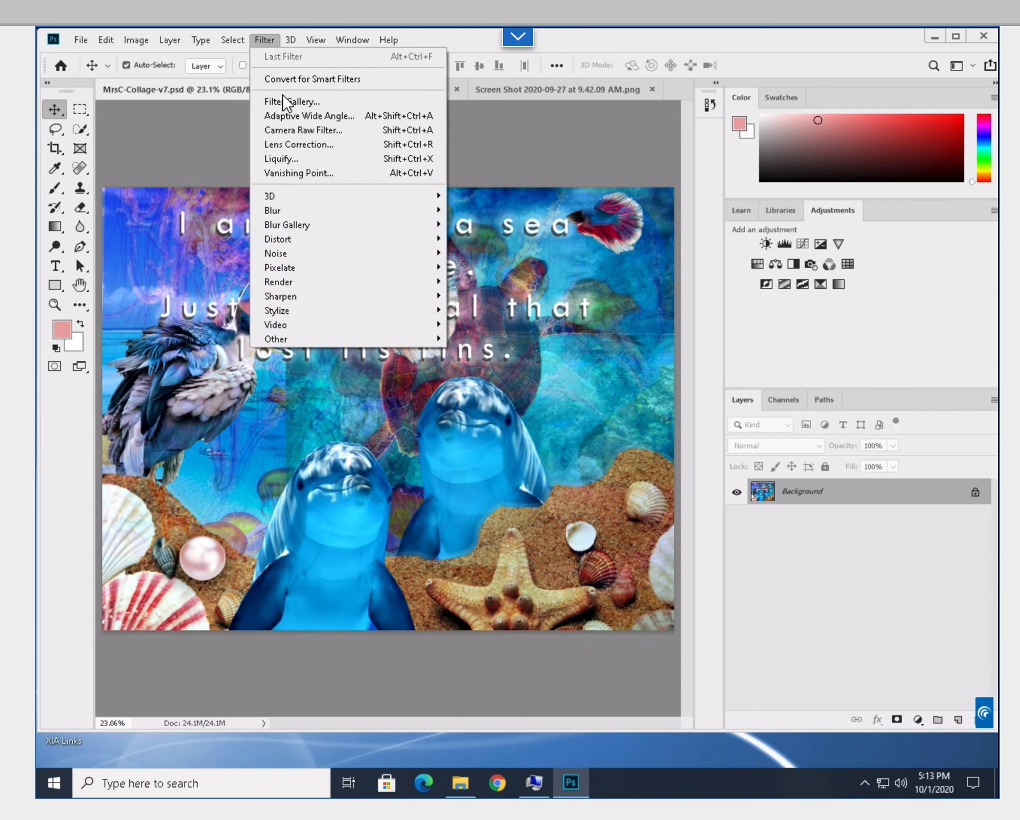
{"action": "left_click", "coordinate": [292, 102]}
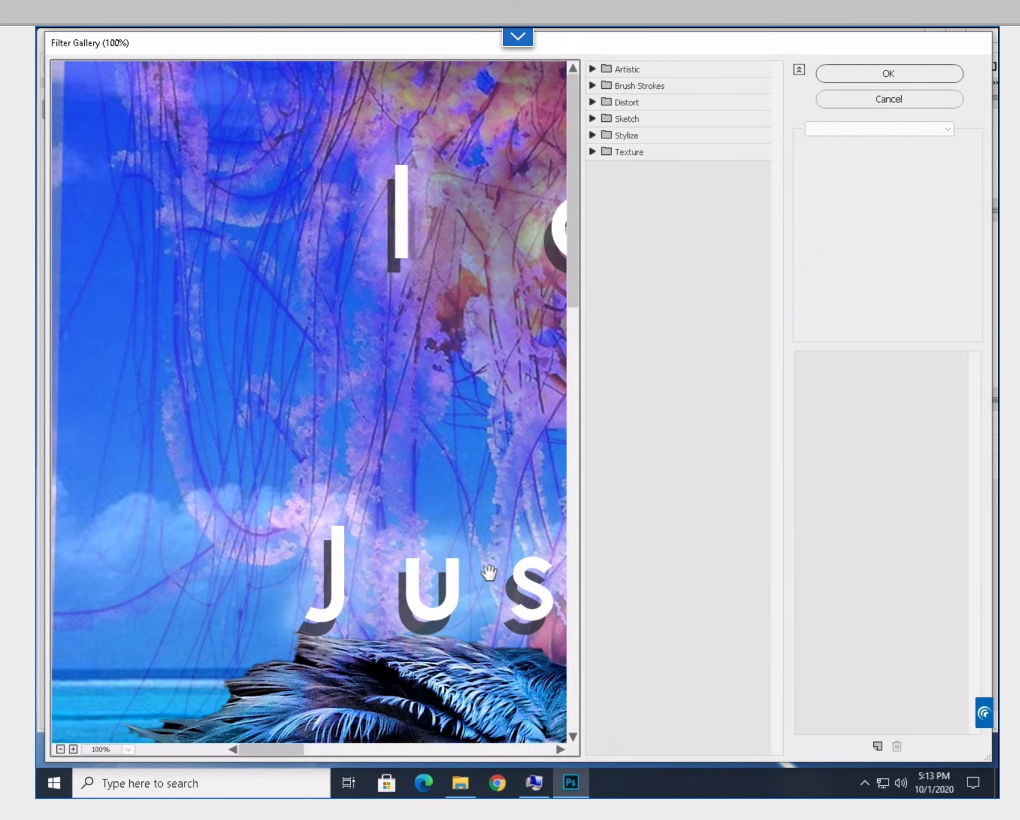
{"action": "scroll", "coordinate": [489, 572], "scroll_direction": "down", "scroll_amount": 6}
{"action": "scroll", "coordinate": [488, 573], "scroll_direction": "up", "scroll_amount": 6}
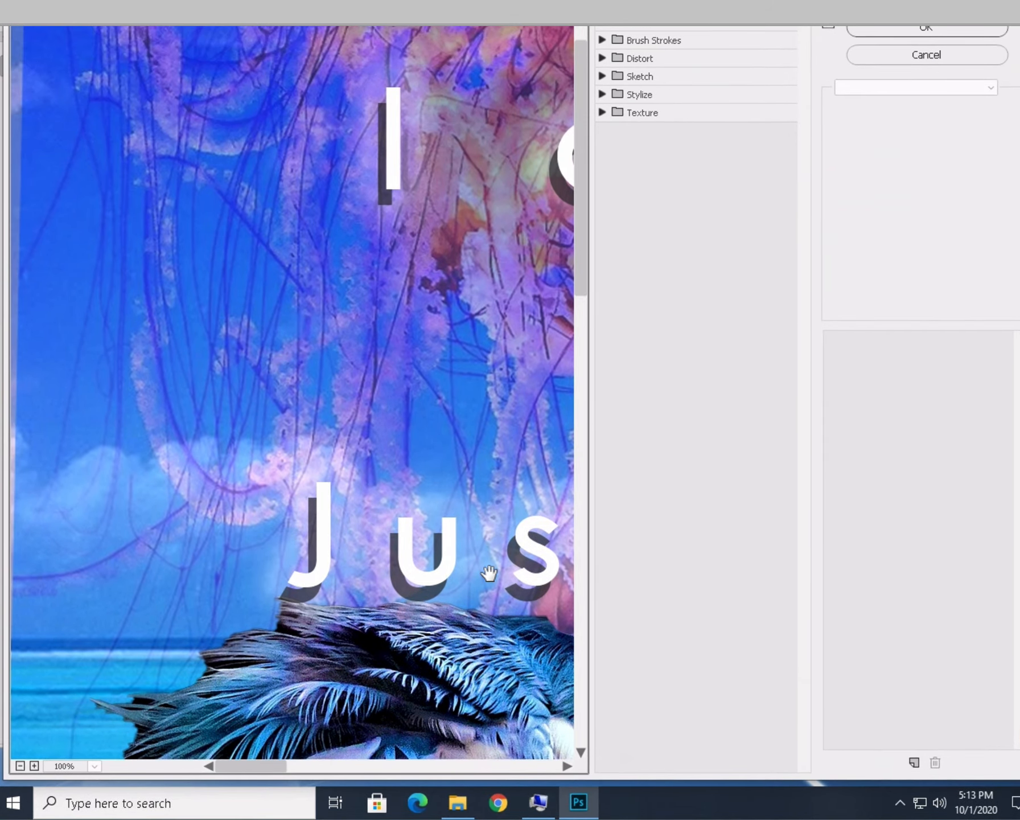
{"action": "scroll", "coordinate": [489, 572], "scroll_direction": "down", "scroll_amount": 5}
{"action": "scroll", "coordinate": [488, 575], "scroll_direction": "up", "scroll_amount": 2}
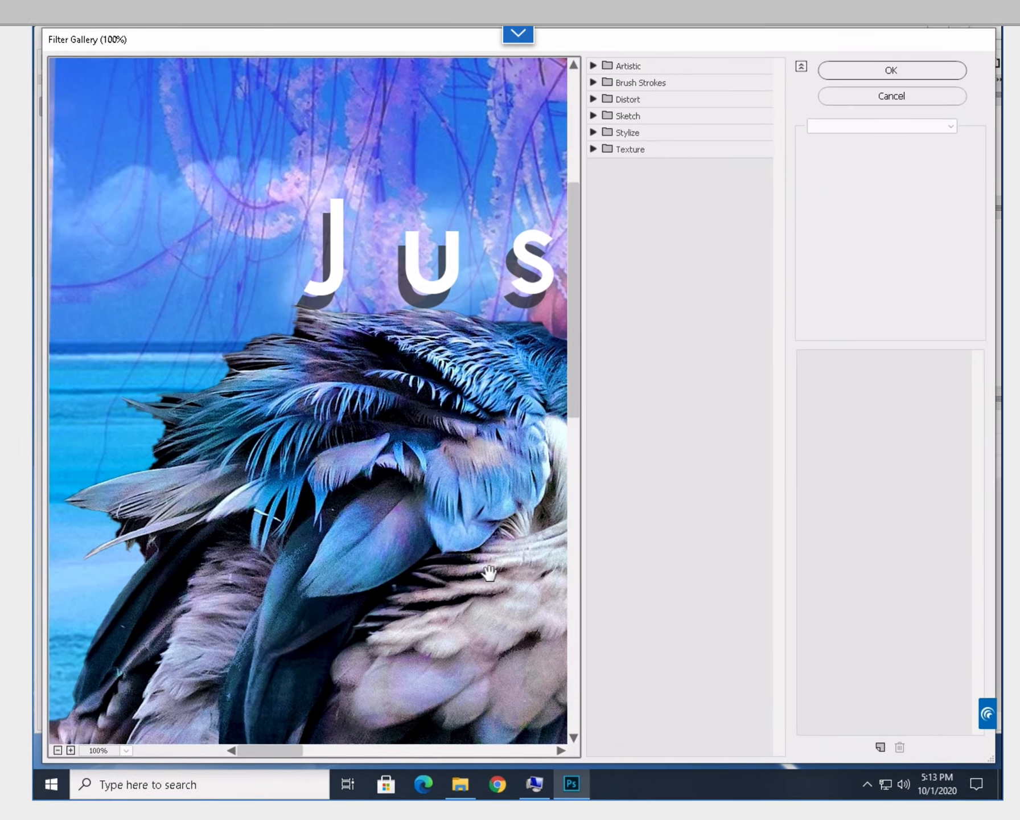
{"action": "scroll", "coordinate": [590, 698], "scroll_direction": "down", "scroll_amount": 10}
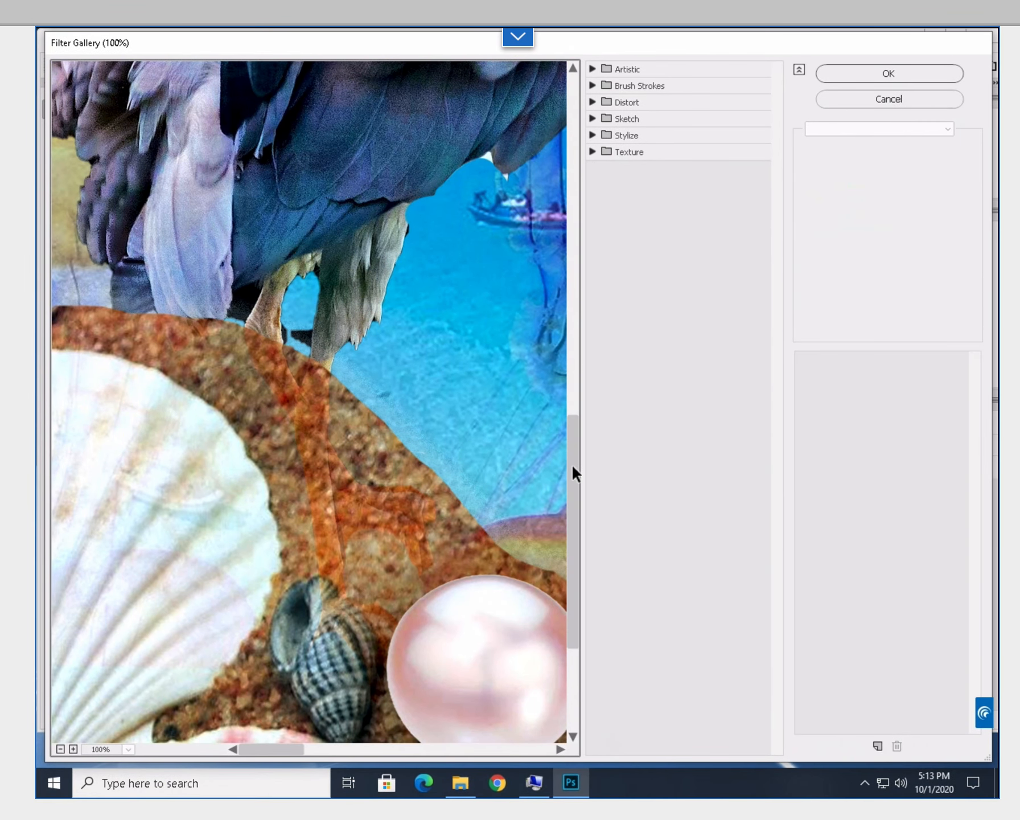
{"action": "left_click_drag", "start_coordinate": [571, 455], "coordinate": [568, 88]}
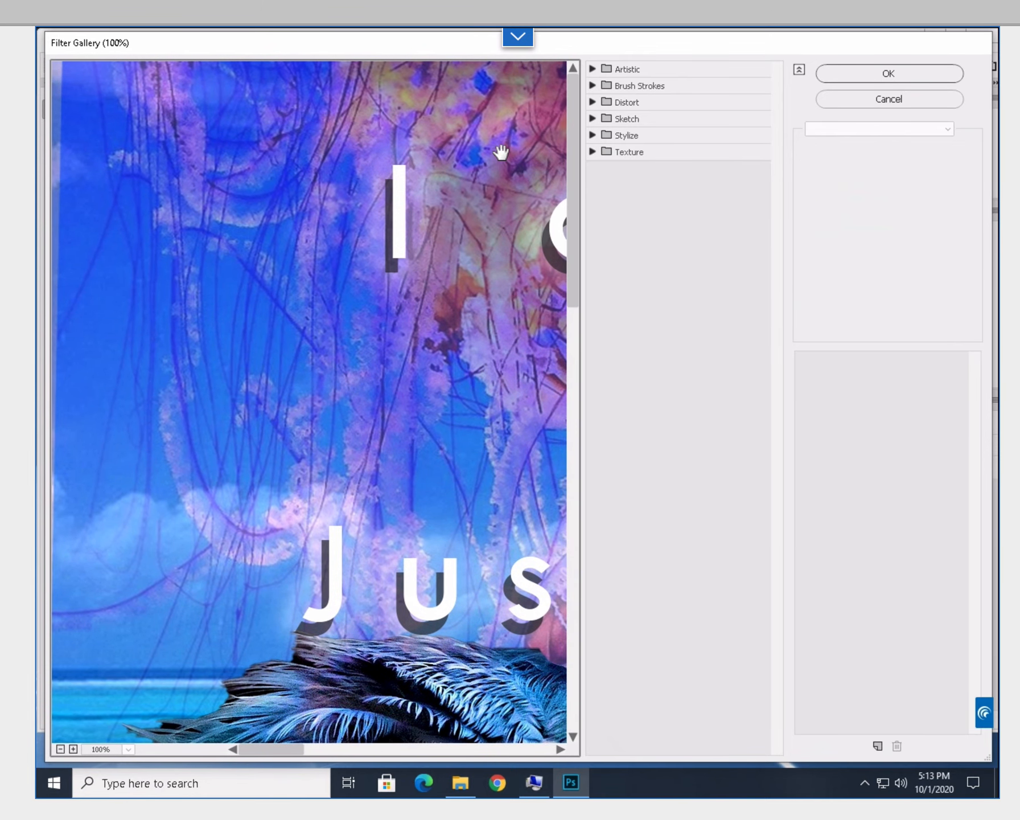
{"action": "scroll", "coordinate": [467, 198], "scroll_direction": "down", "scroll_amount": 10}
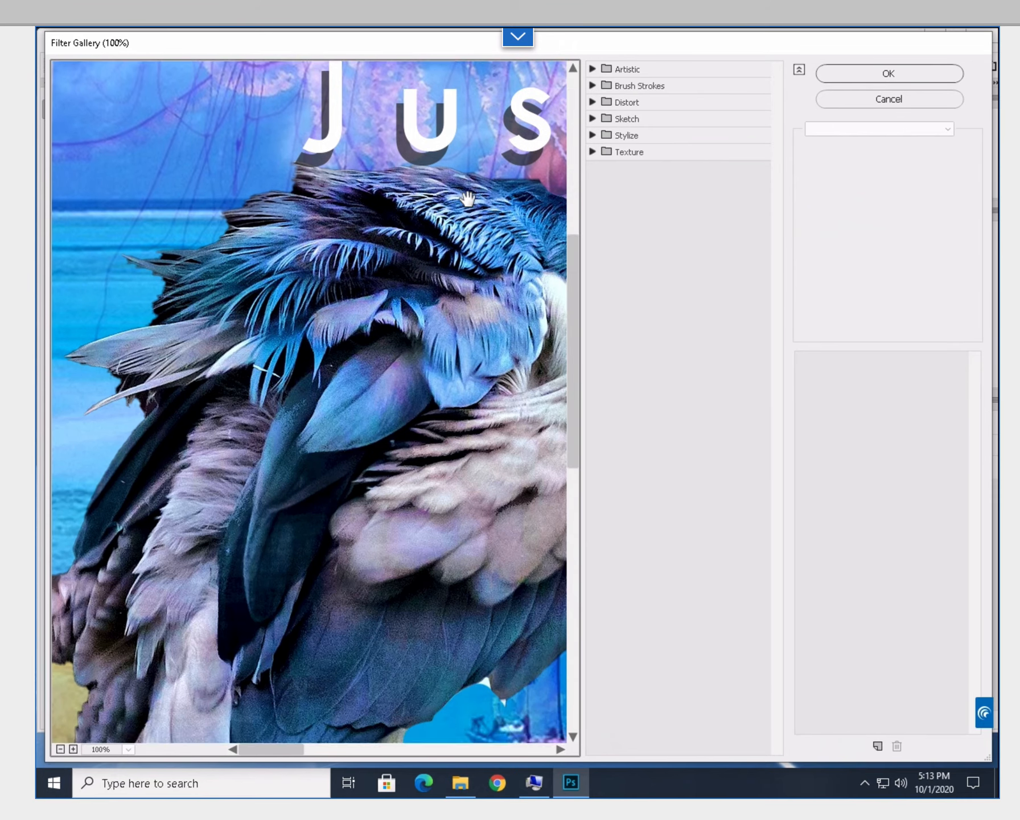
{"action": "scroll", "coordinate": [576, 468], "scroll_direction": "up", "scroll_amount": 3}
{"action": "scroll", "coordinate": [577, 469], "scroll_direction": "up", "scroll_amount": 2}
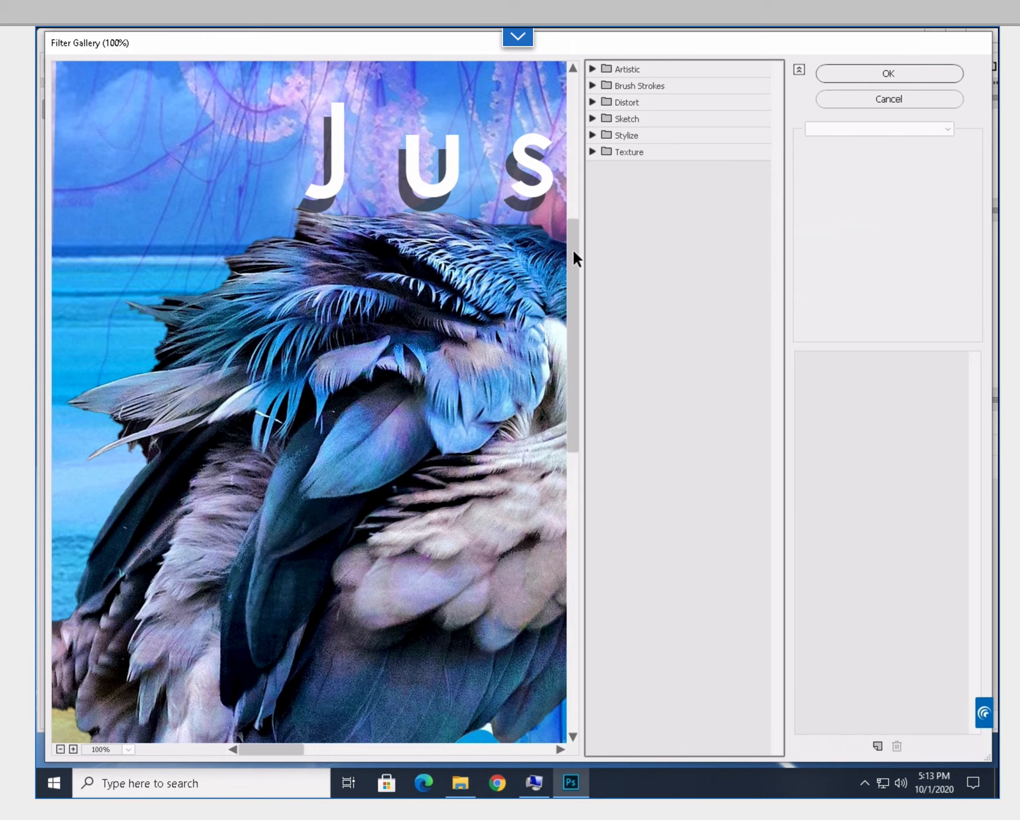
{"action": "left_click_drag", "start_coordinate": [574, 256], "coordinate": [574, 81]}
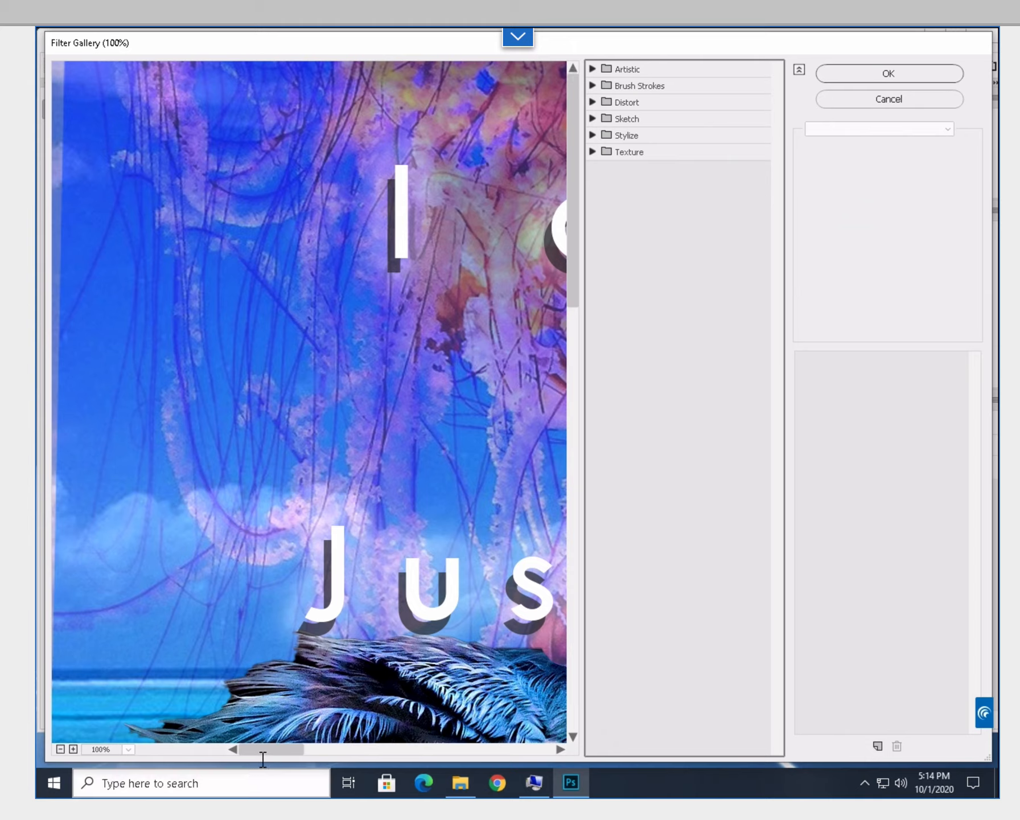
Reduce the Filter Gallery preview to 25% so that most of the collage can be examined at once
{"action": "left_click", "coordinate": [60, 749]}
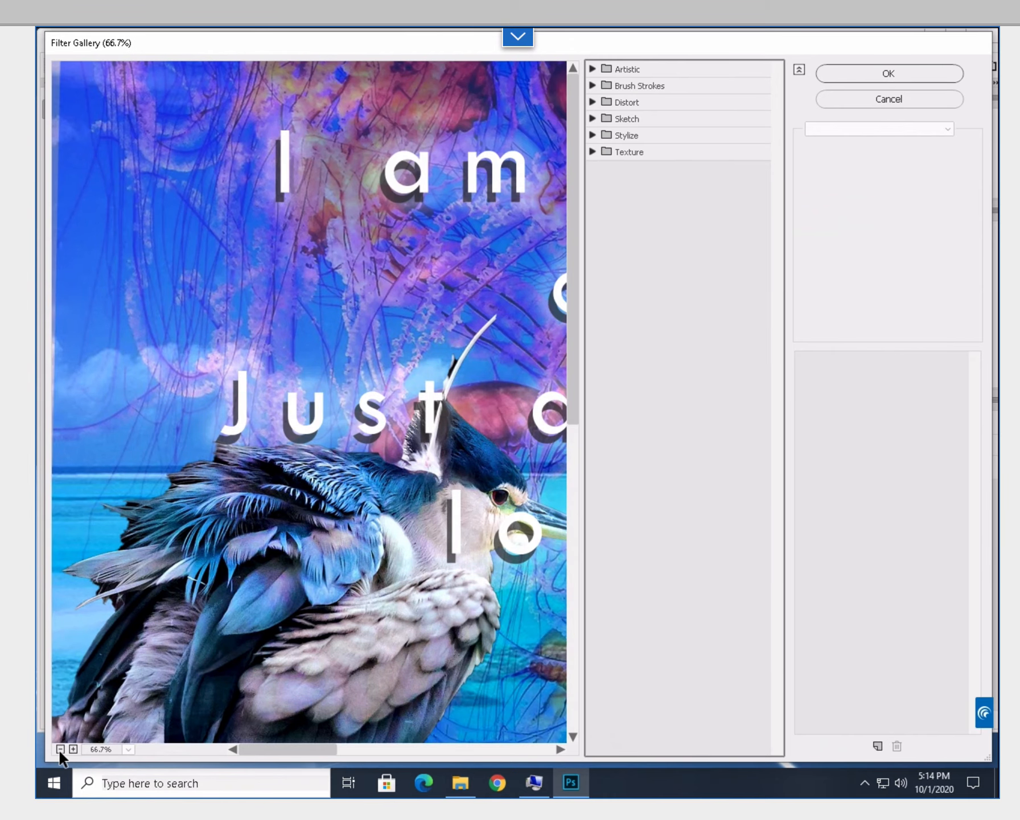
{"action": "left_click", "coordinate": [60, 749]}
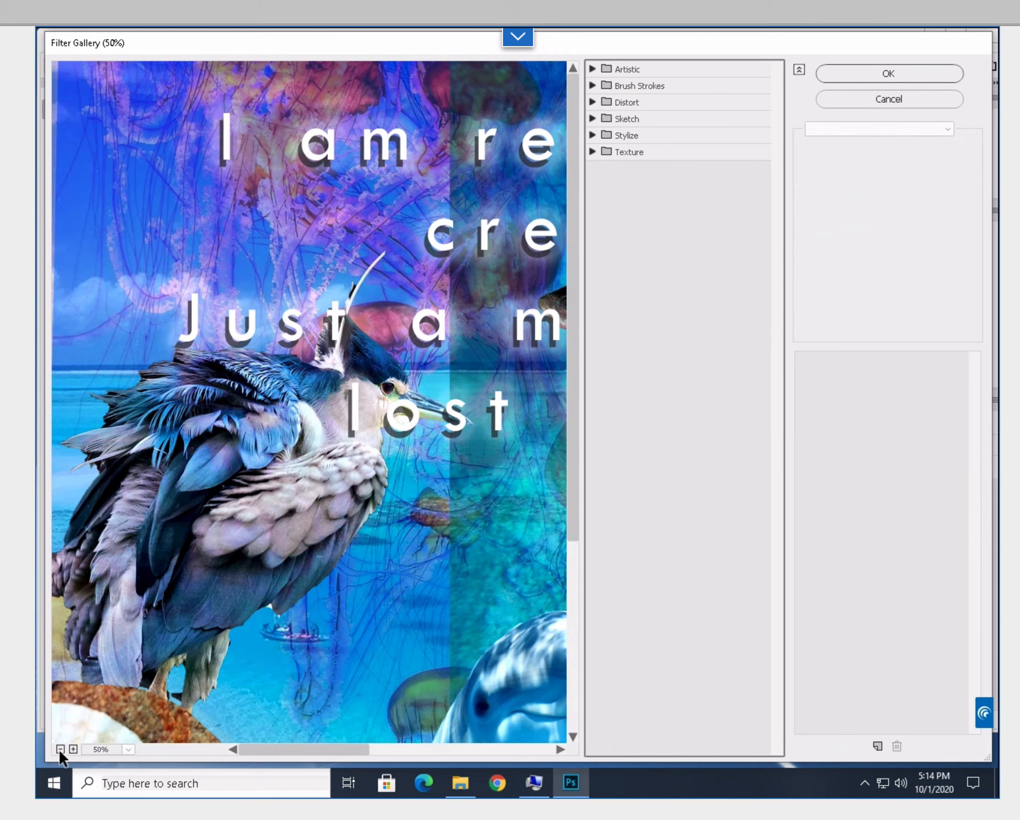
{"action": "left_click", "coordinate": [60, 749]}
{"action": "left_click", "coordinate": [60, 749]}
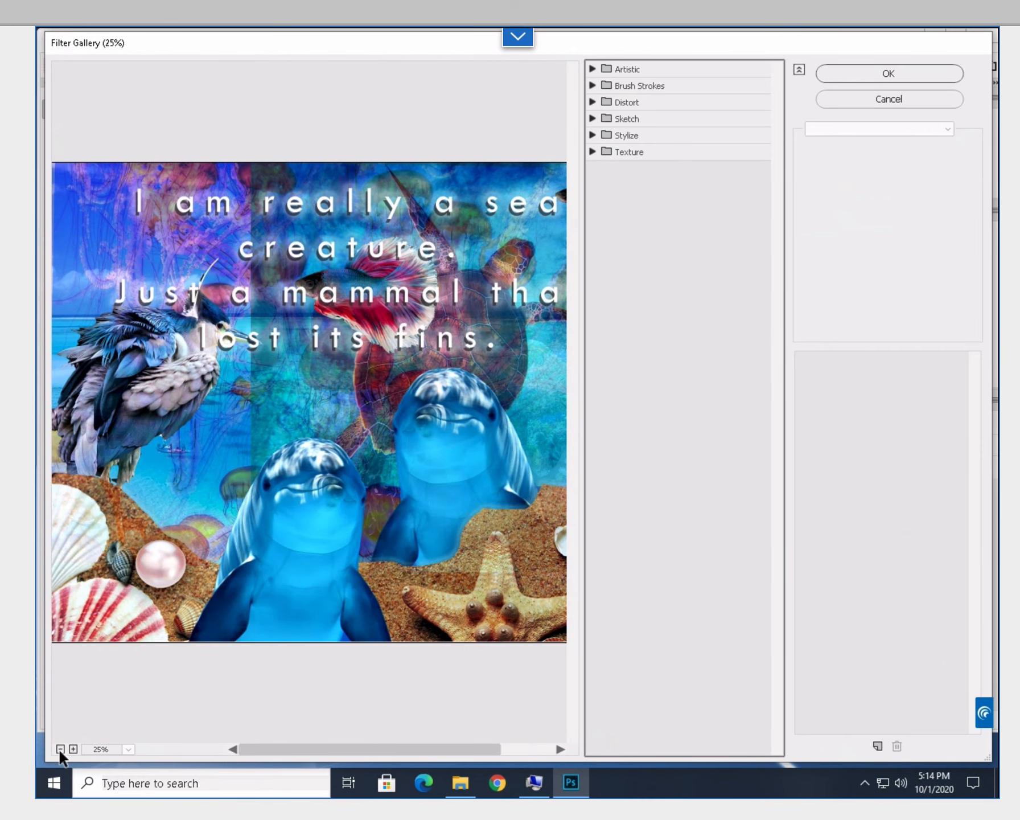
{"action": "left_click", "coordinate": [60, 749]}
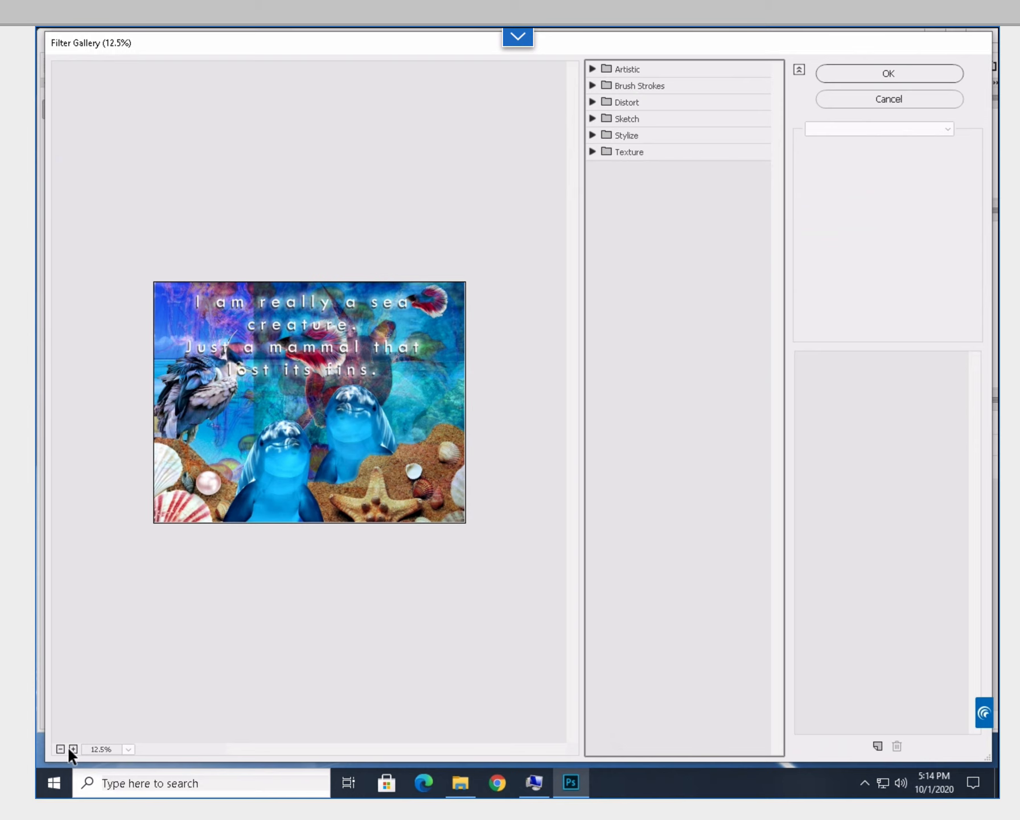
{"action": "left_click", "coordinate": [73, 749]}
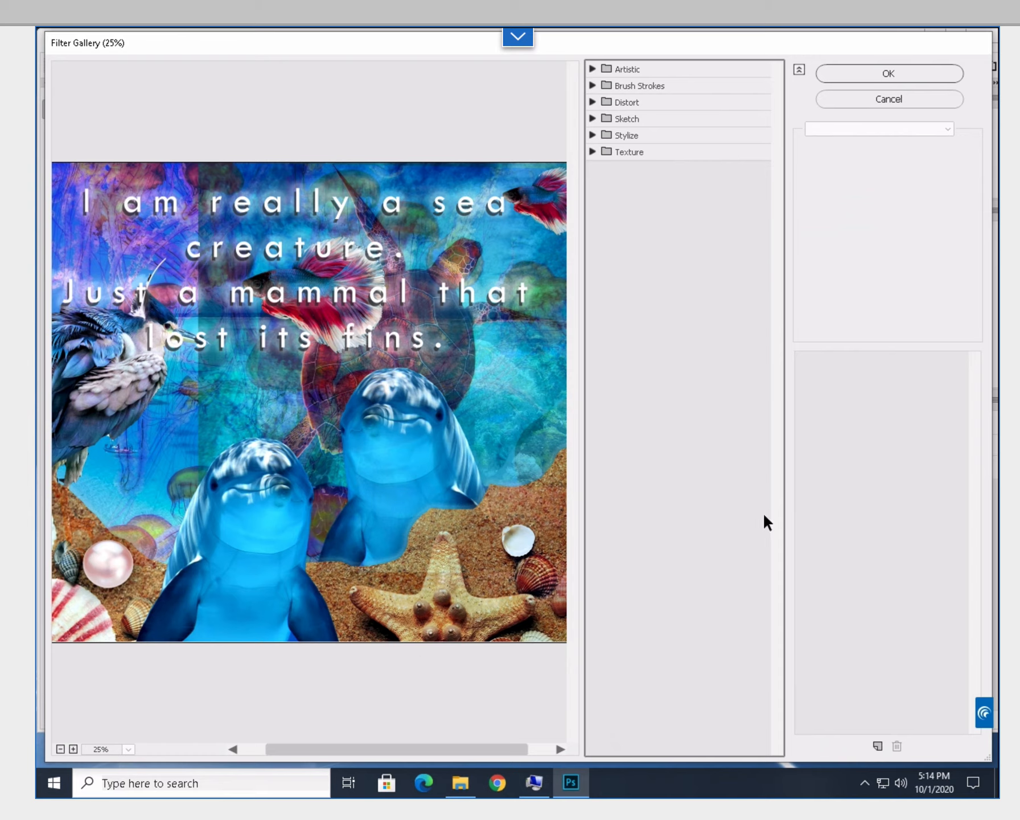
Preview the Artistic filters Cutout, Dry Brush, Film Grain, Fresco and Neon Glow on the collage
{"action": "left_click", "coordinate": [636, 76]}
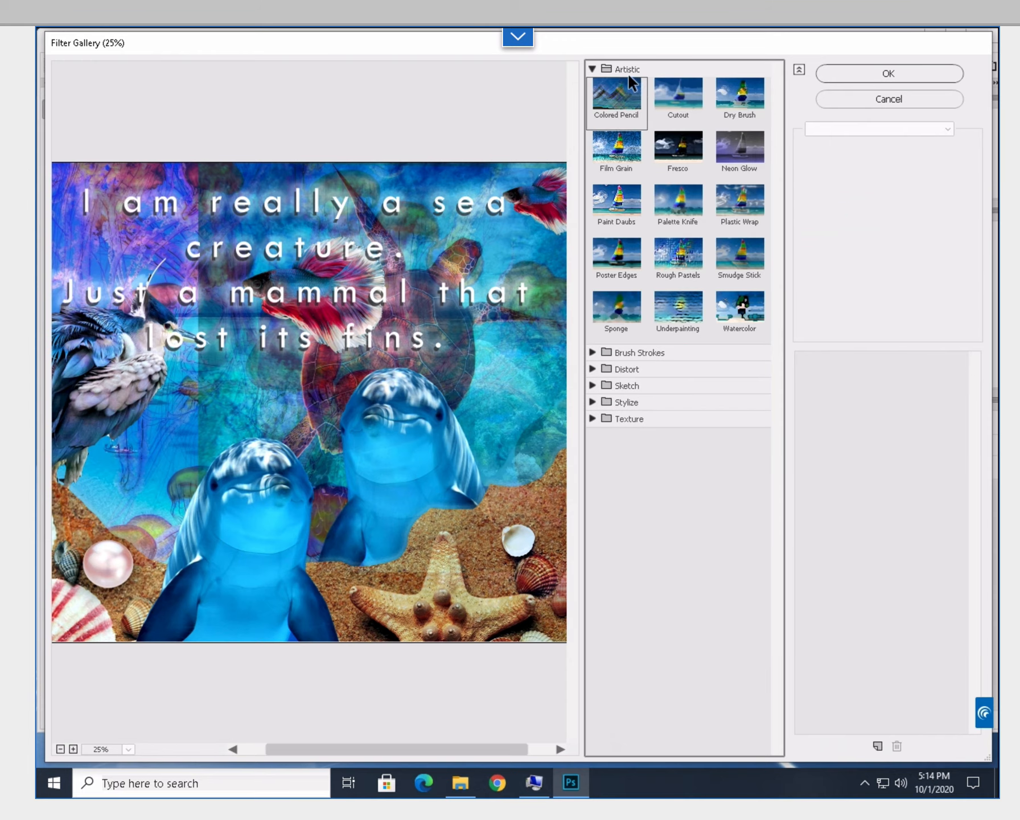
{"action": "left_click", "coordinate": [681, 100]}
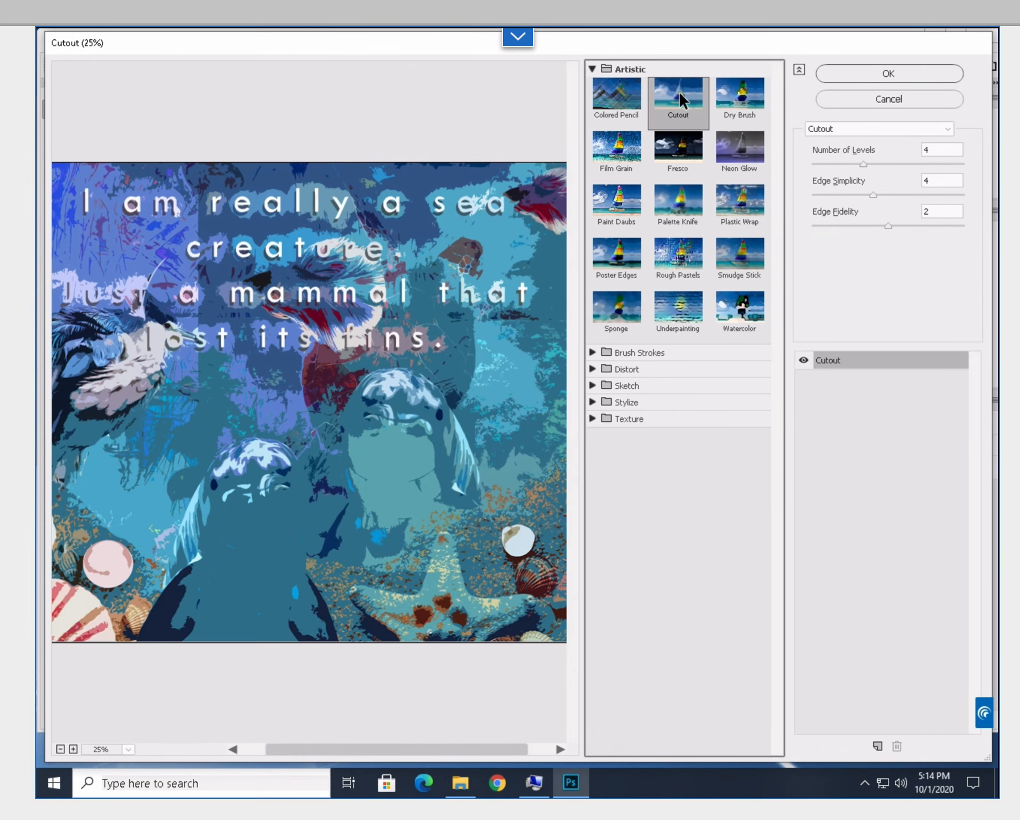
{"action": "left_click", "coordinate": [745, 99]}
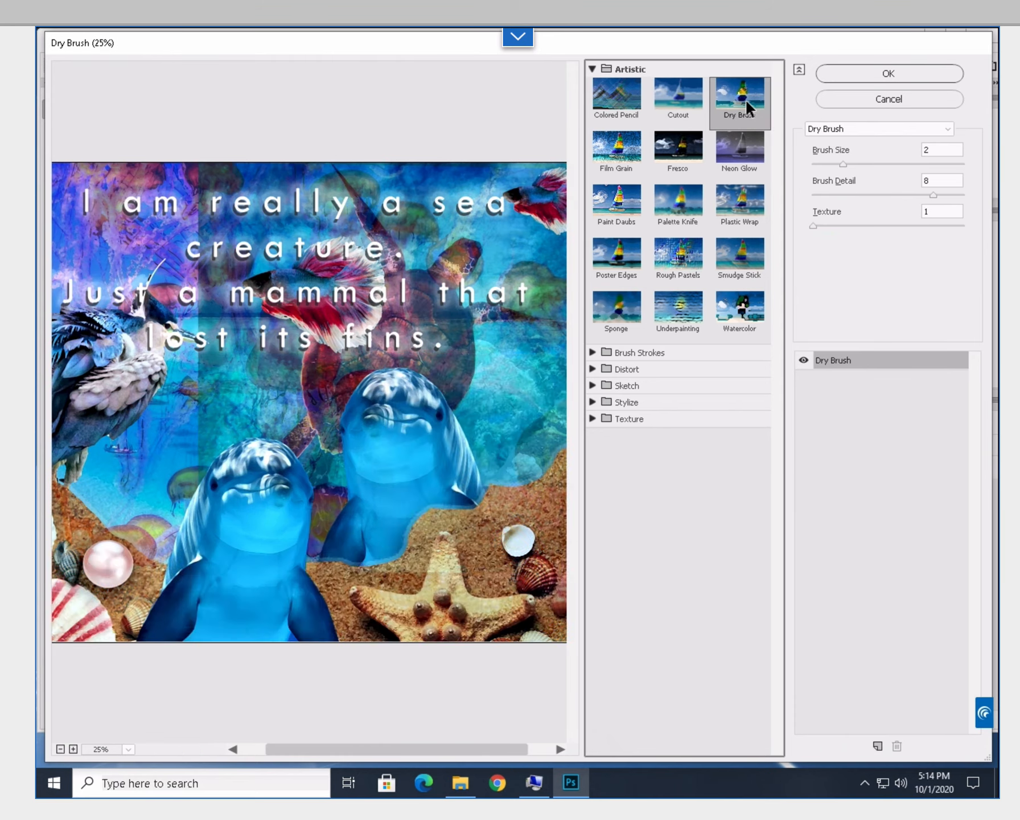
{"action": "left_click", "coordinate": [633, 154]}
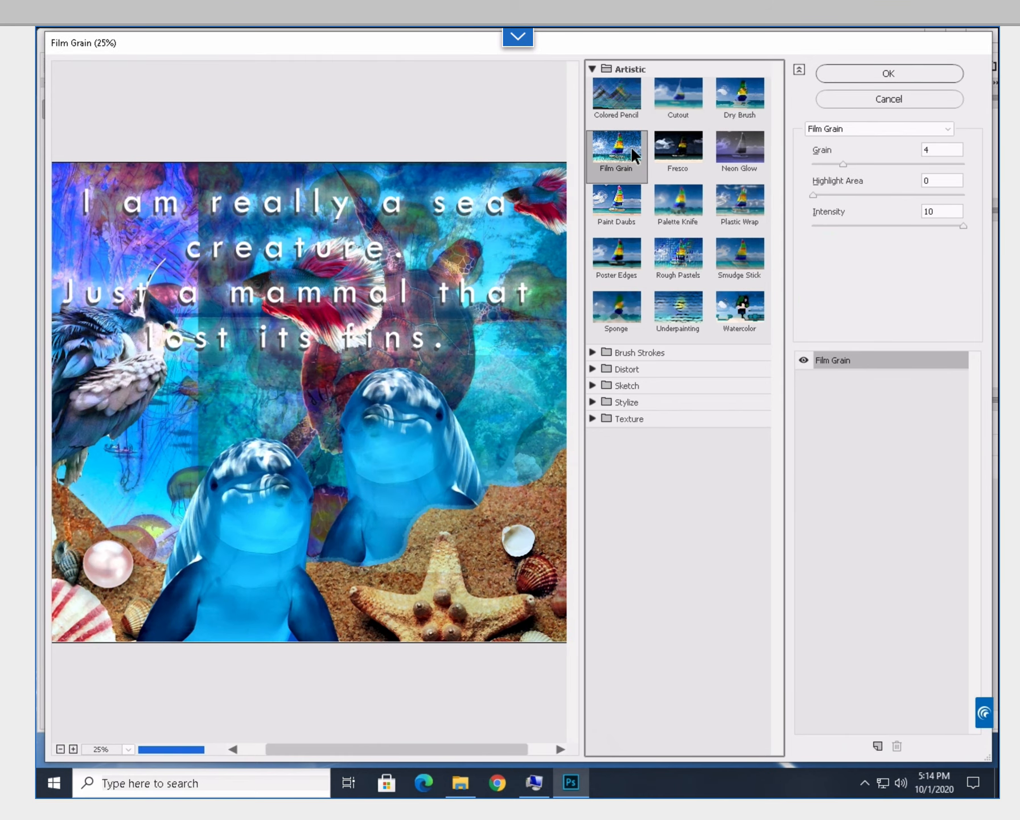
{"action": "left_click", "coordinate": [676, 159]}
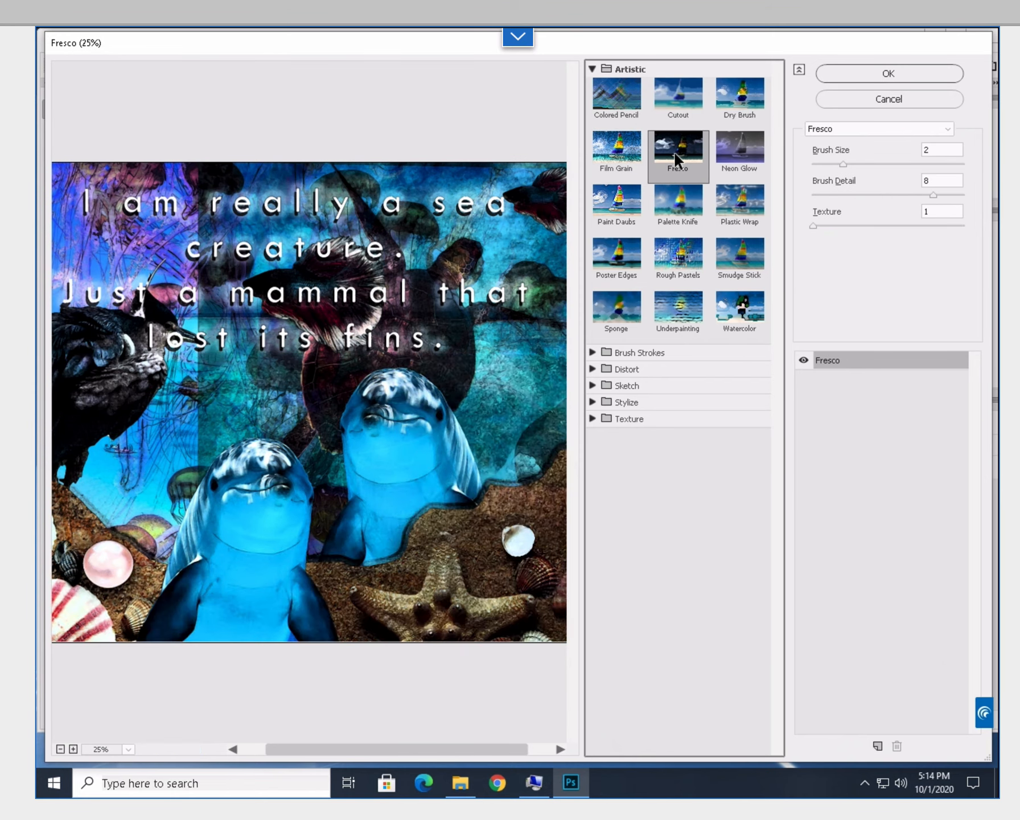
{"action": "left_click", "coordinate": [730, 162]}
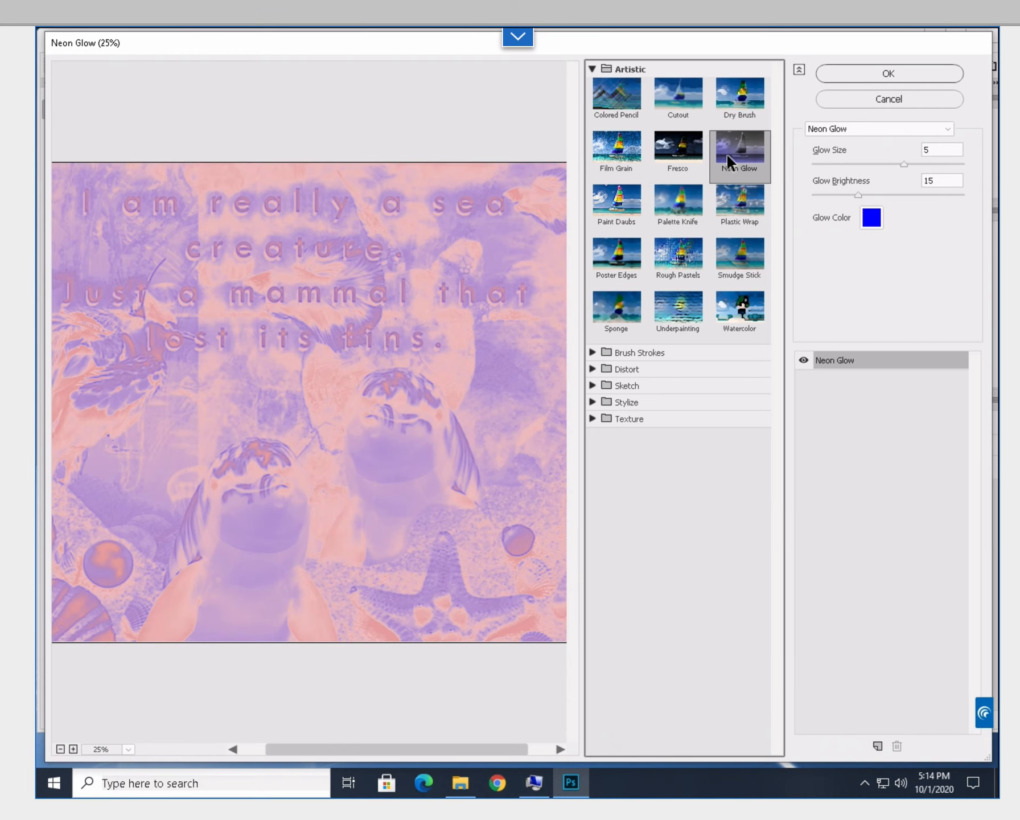
Preview the Artistic filters Paint Daubs, Palette Knife, Plastic Wrap, Poster Edges and Rough Pastels on the collage
{"action": "left_click", "coordinate": [611, 210]}
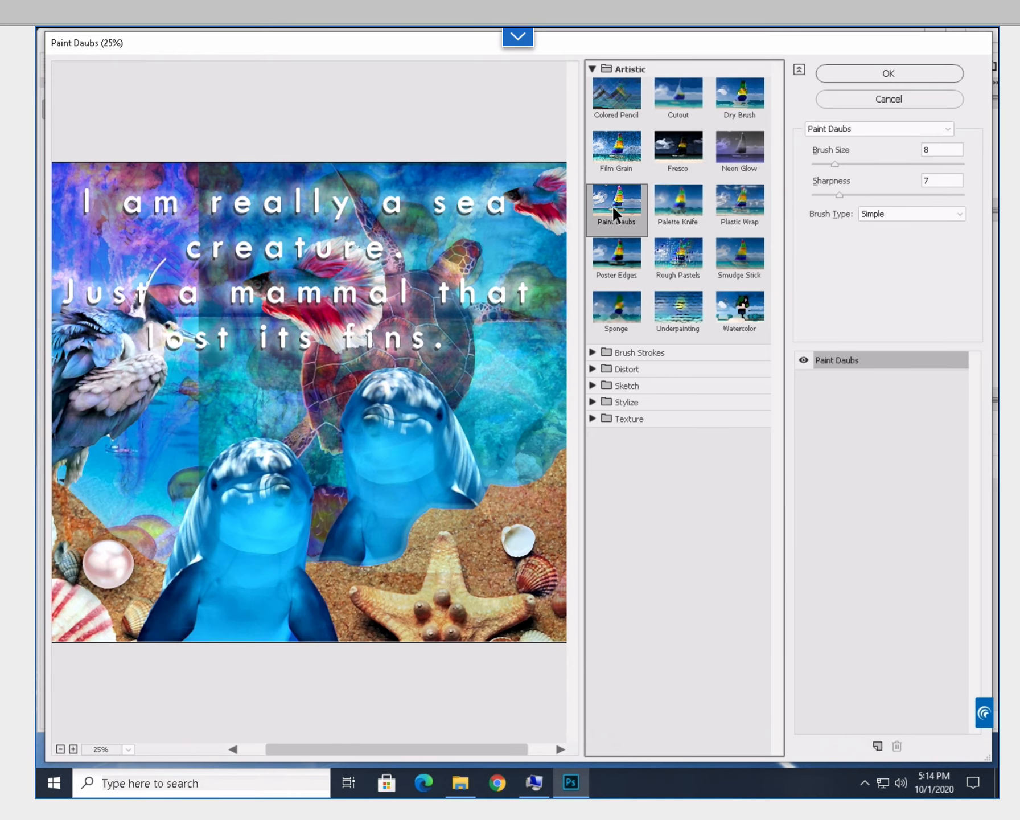
{"action": "left_click", "coordinate": [668, 212]}
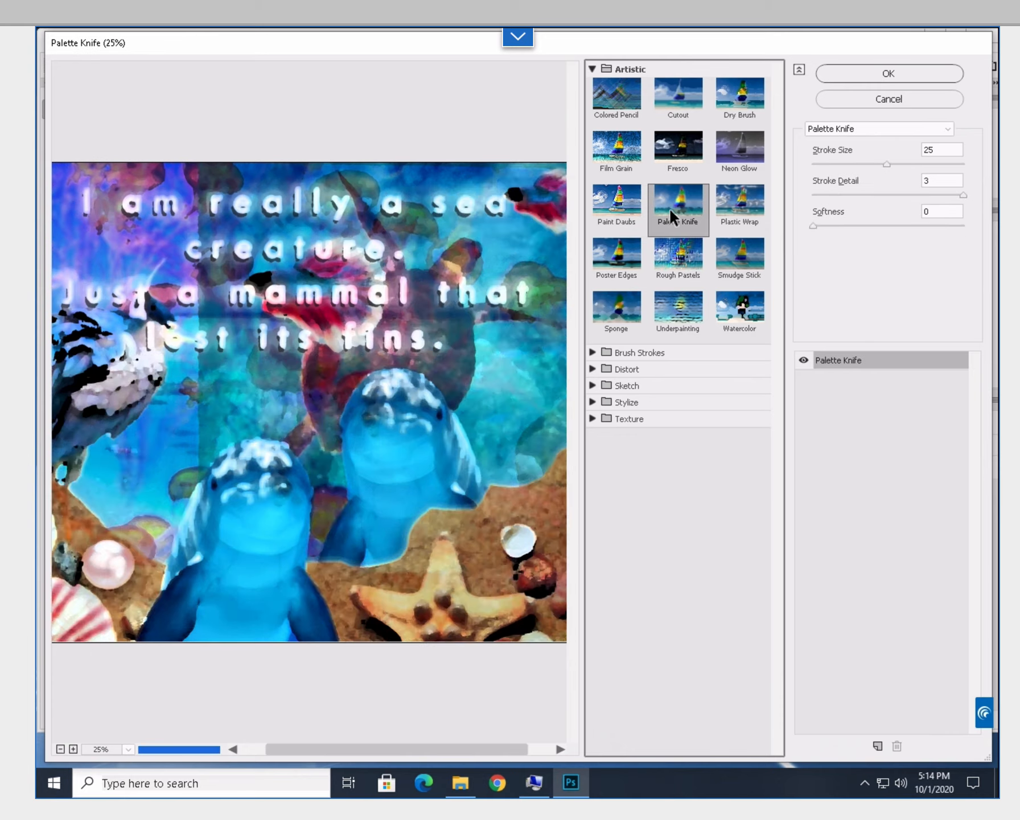
{"action": "left_click", "coordinate": [738, 215]}
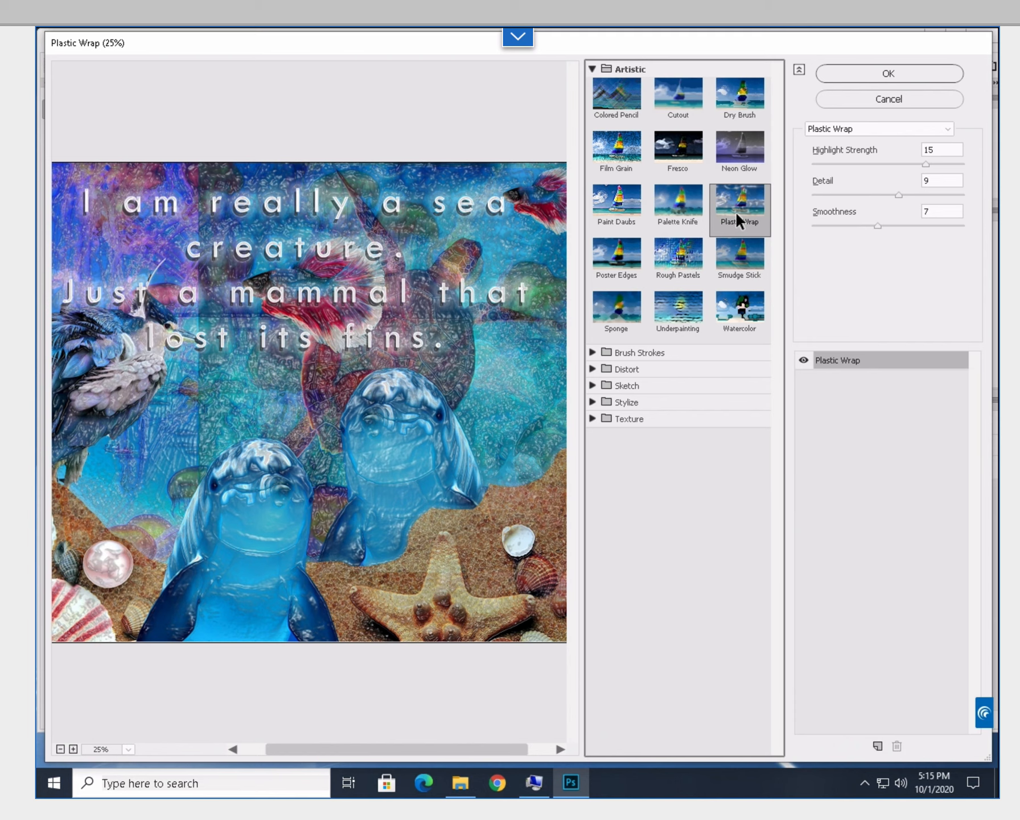
{"action": "left_click", "coordinate": [630, 271]}
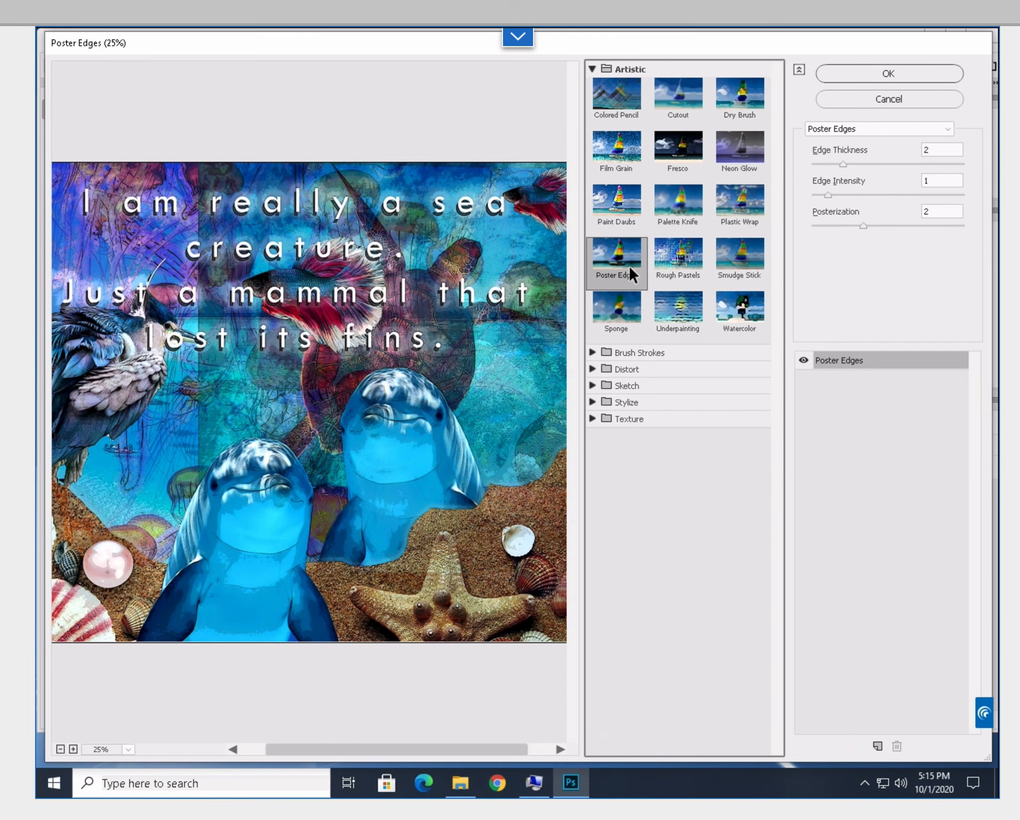
{"action": "left_click", "coordinate": [686, 267]}
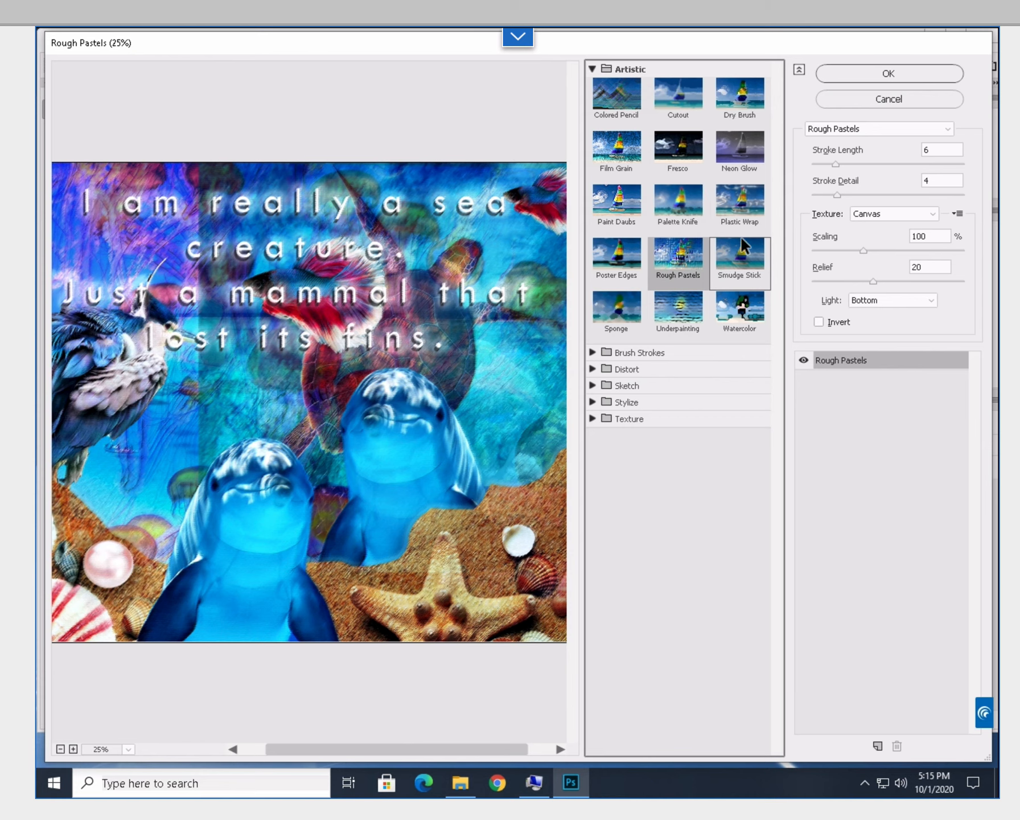
Choose the Plastic Wrap filter and try different highlight strengths, ending at 15
{"action": "left_click", "coordinate": [744, 215]}
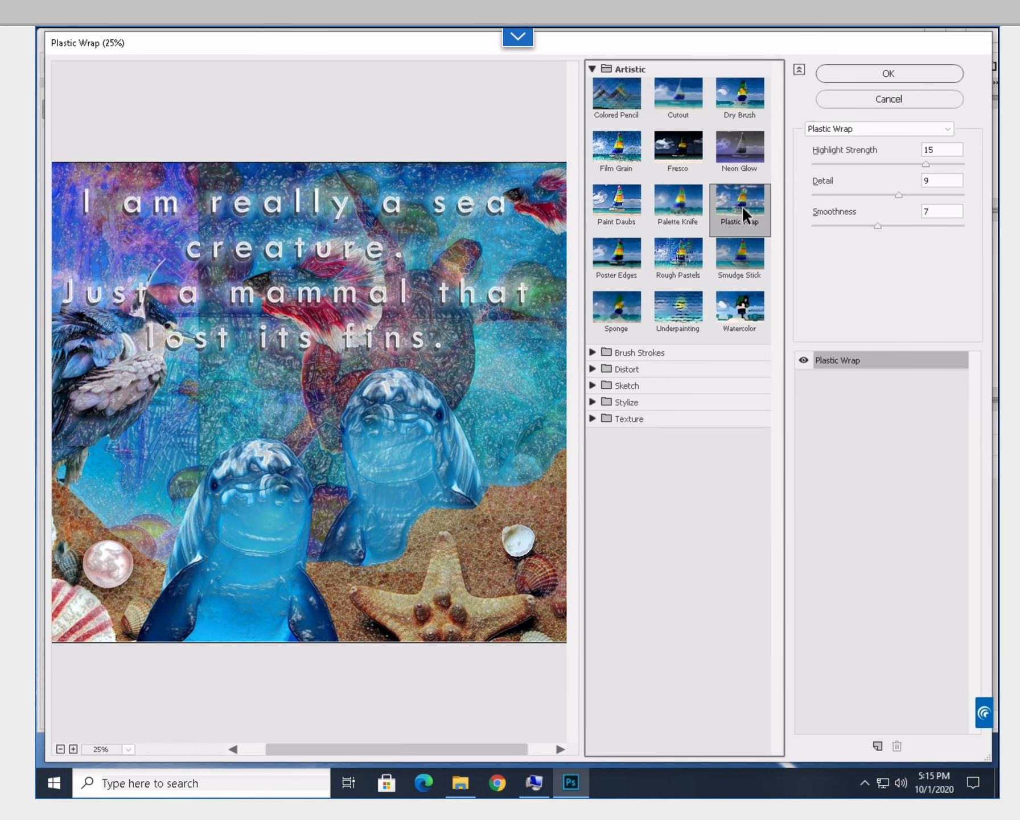
{"action": "left_click", "coordinate": [924, 164]}
{"action": "mouse_move", "coordinate": [931, 165]}
{"action": "left_mouse_down"}
{"action": "mouse_move", "coordinate": [950, 165]}
{"action": "mouse_move", "coordinate": [939, 165]}
{"action": "left_mouse_up"}
{"action": "left_click_drag", "start_coordinate": [874, 174], "coordinate": [924, 167]}
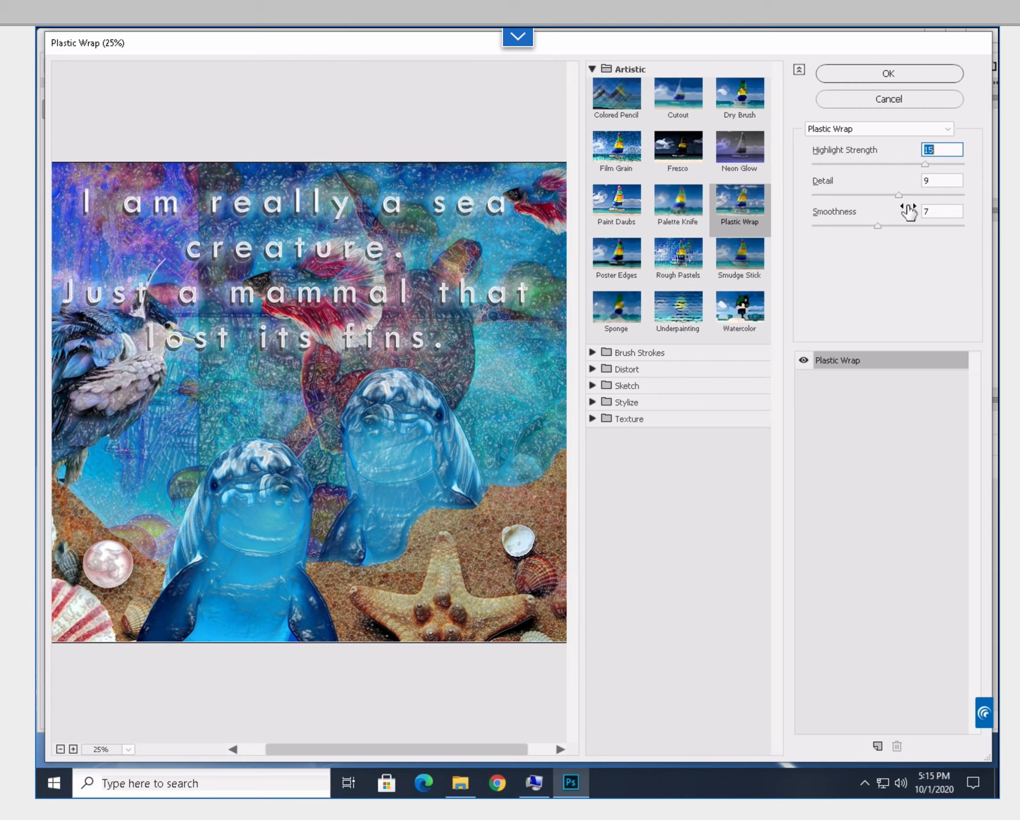
Try a lower Plastic Wrap detail and a detail of 11, with smoothness values of 4 and 10
{"action": "left_click_drag", "start_coordinate": [898, 195], "coordinate": [859, 195]}
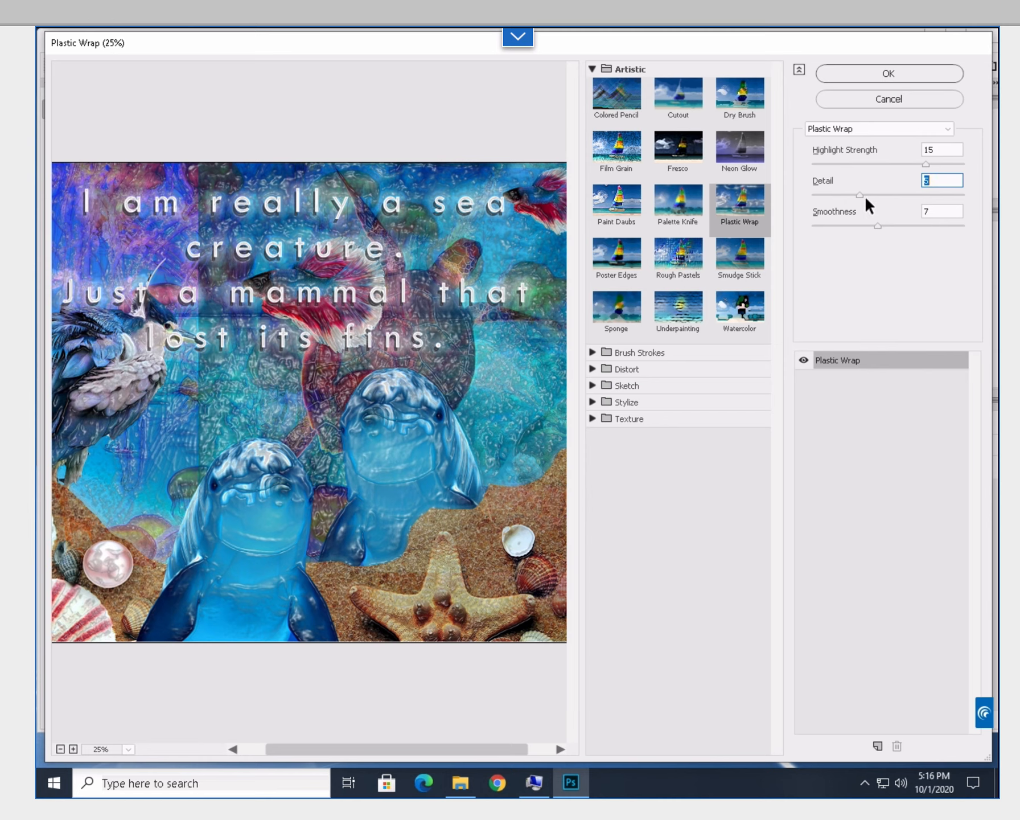
{"action": "left_click_drag", "start_coordinate": [860, 196], "coordinate": [921, 194]}
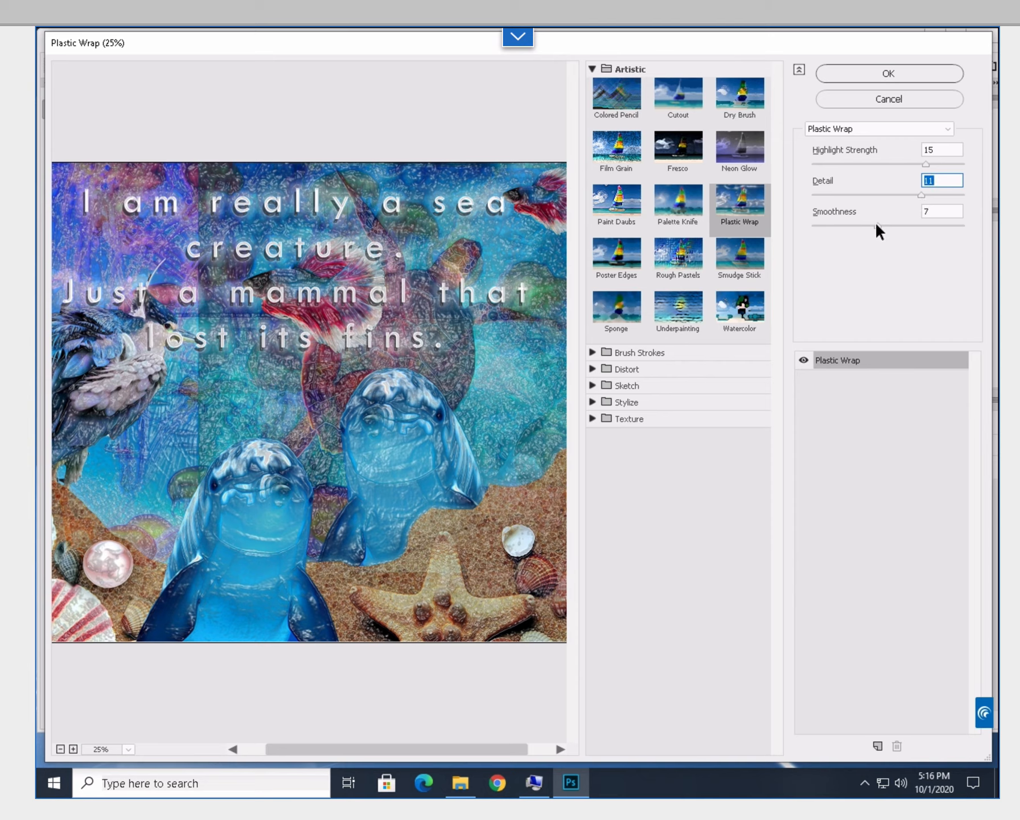
{"action": "left_click_drag", "start_coordinate": [877, 225], "coordinate": [843, 227]}
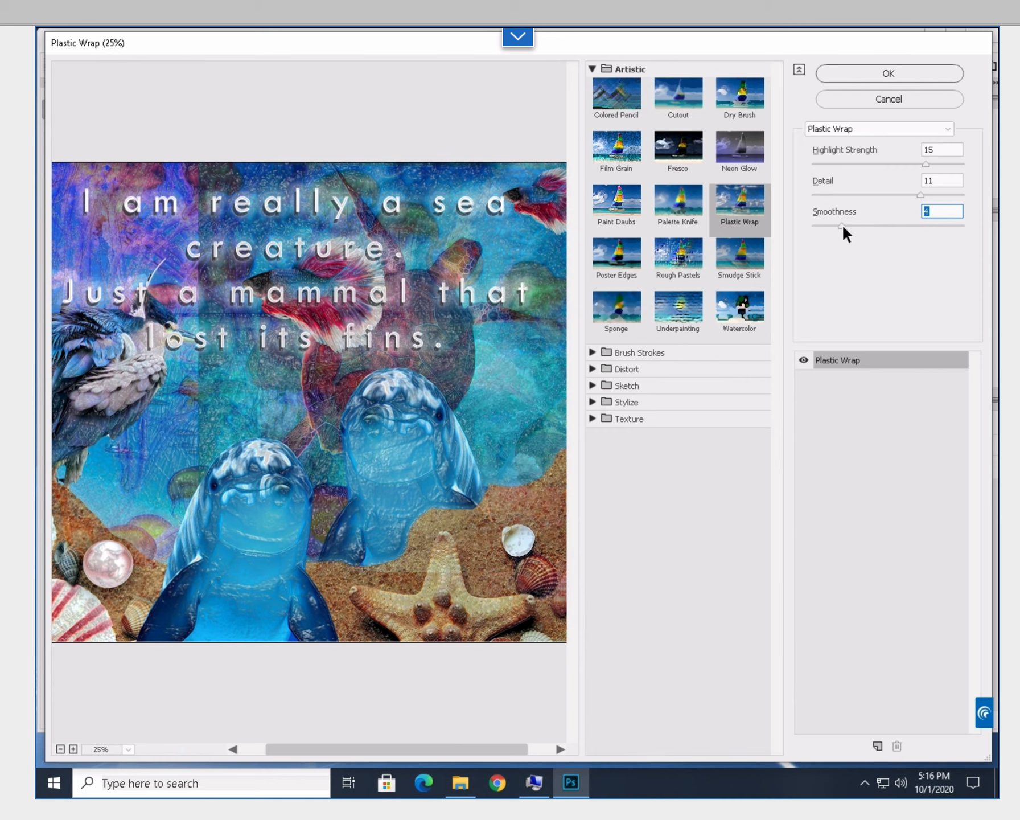
{"action": "left_click_drag", "start_coordinate": [875, 226], "coordinate": [919, 228]}
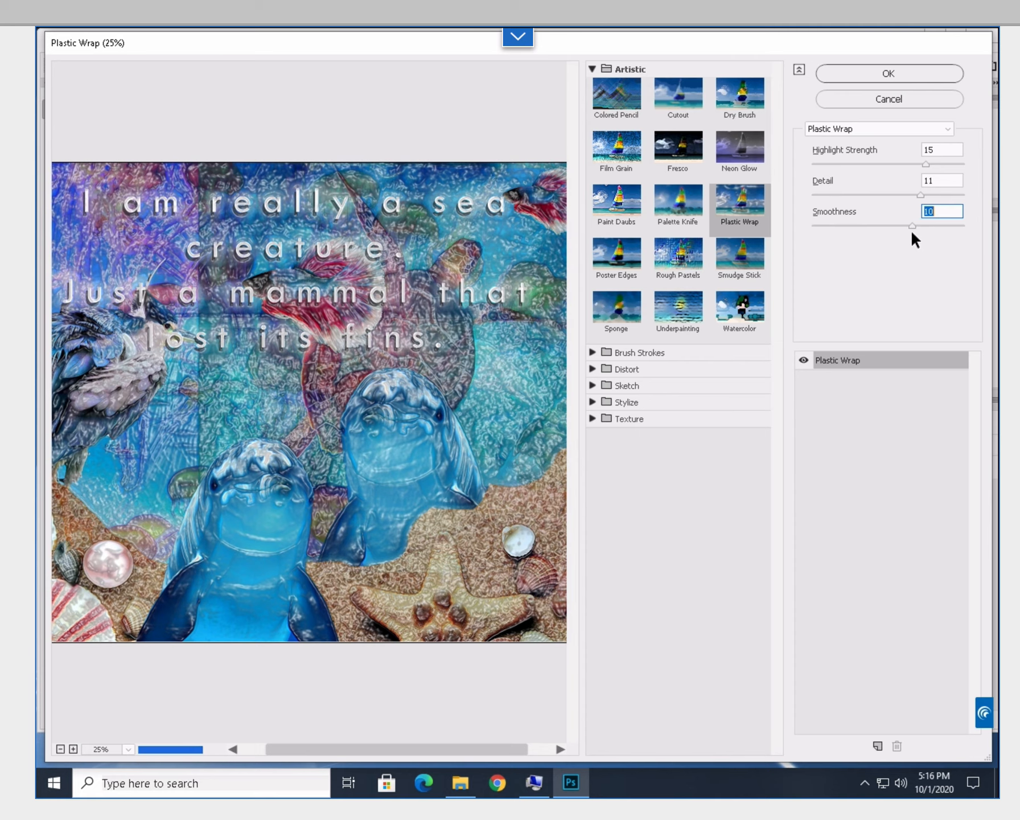
Set Plastic Wrap to highlight strength 18, detail 8 and smoothness 7, and apply the filter to the collage
{"action": "left_click_drag", "start_coordinate": [911, 230], "coordinate": [884, 187]}
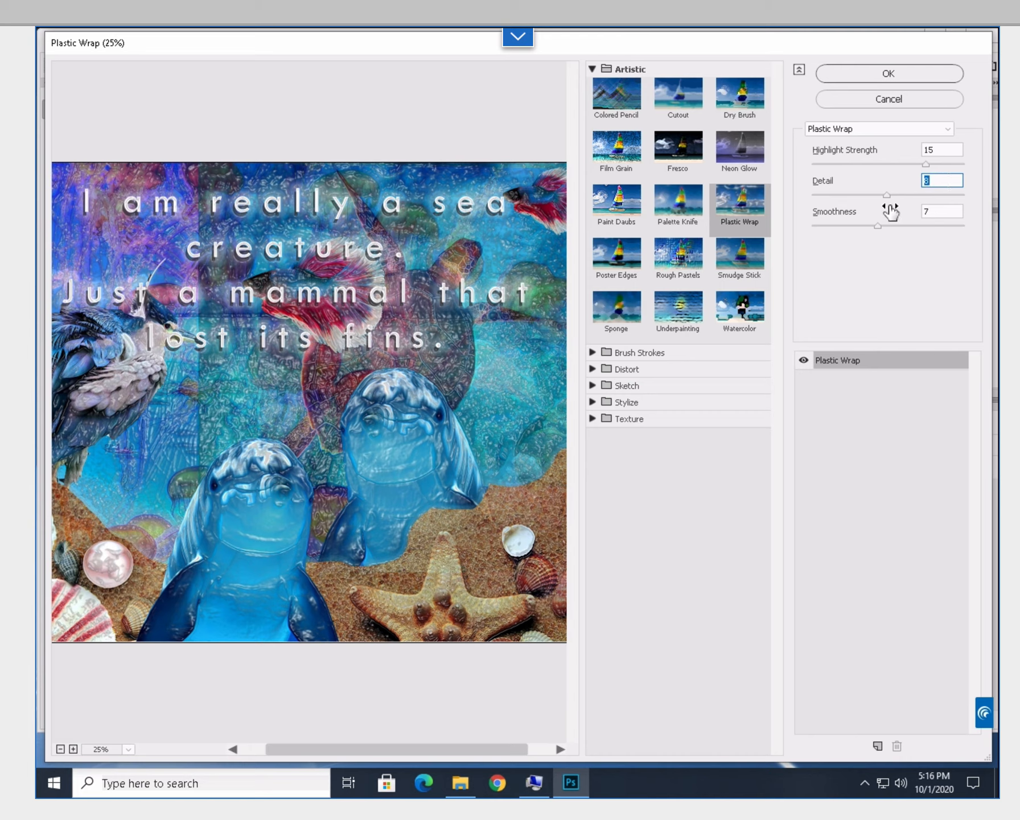
{"action": "left_click_drag", "start_coordinate": [924, 164], "coordinate": [937, 166]}
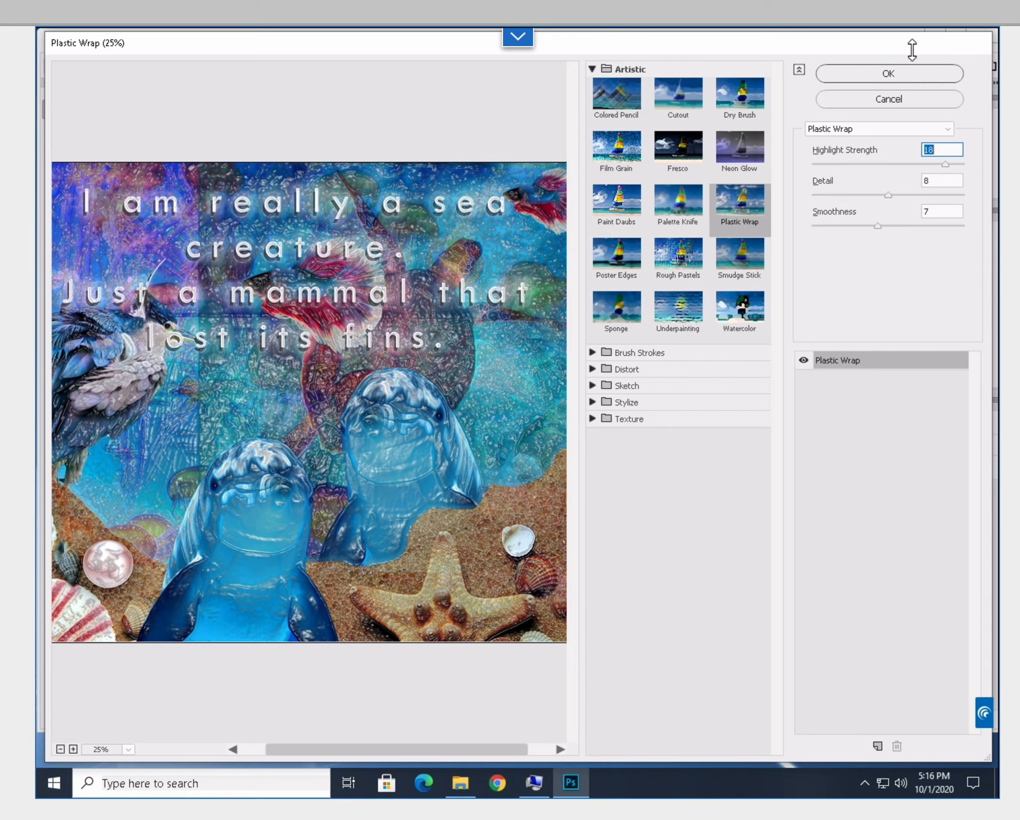
{"action": "left_click", "coordinate": [905, 75]}
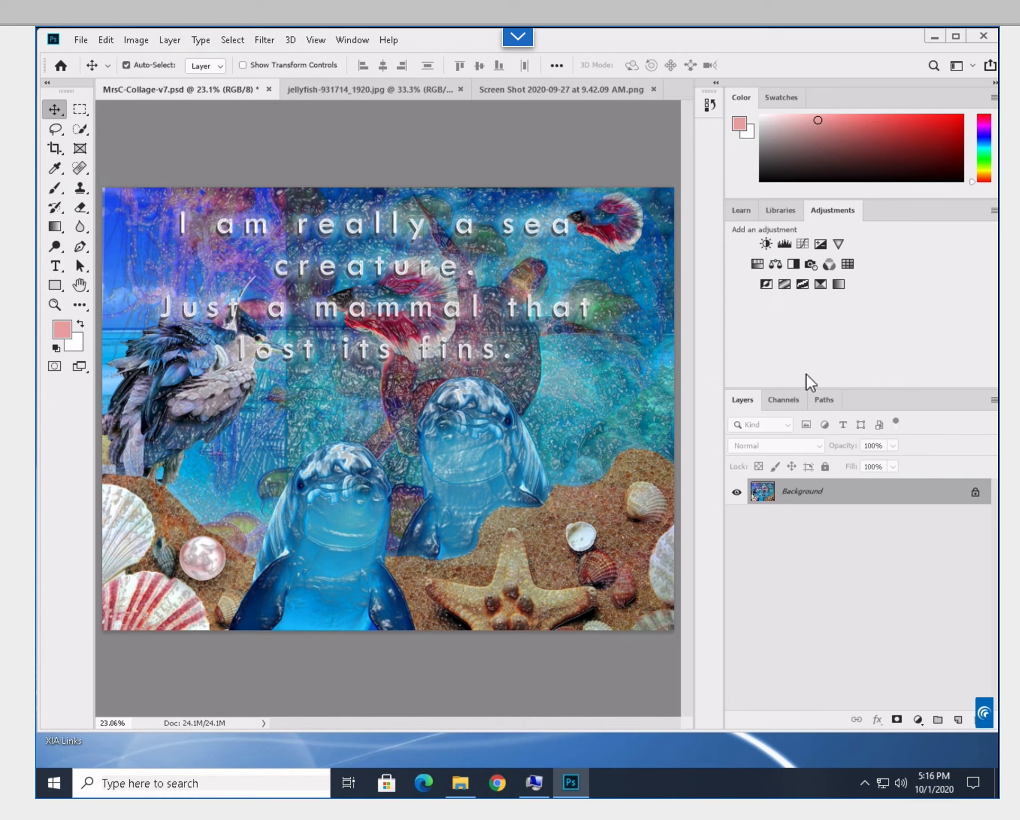
Add a Hue/Saturation adjustment layer with hue -96, saturation -8 and lightness -5, and close its settings
{"action": "left_click", "coordinate": [757, 263]}
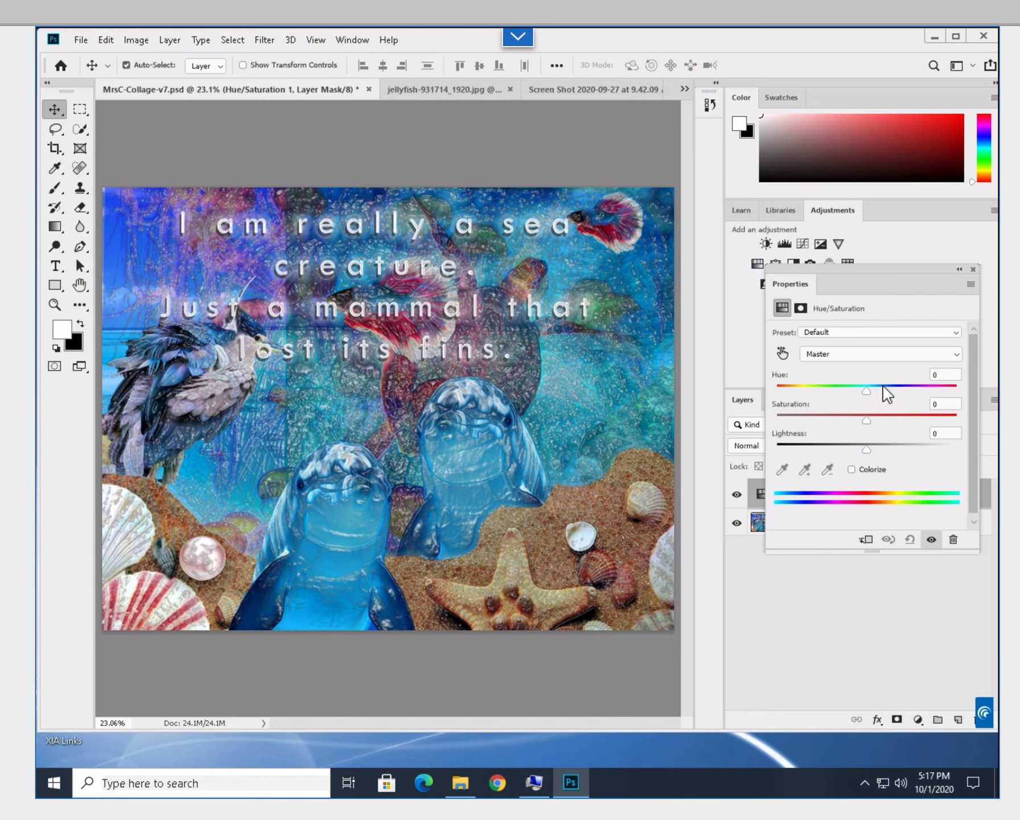
{"action": "left_click_drag", "start_coordinate": [866, 391], "coordinate": [867, 456]}
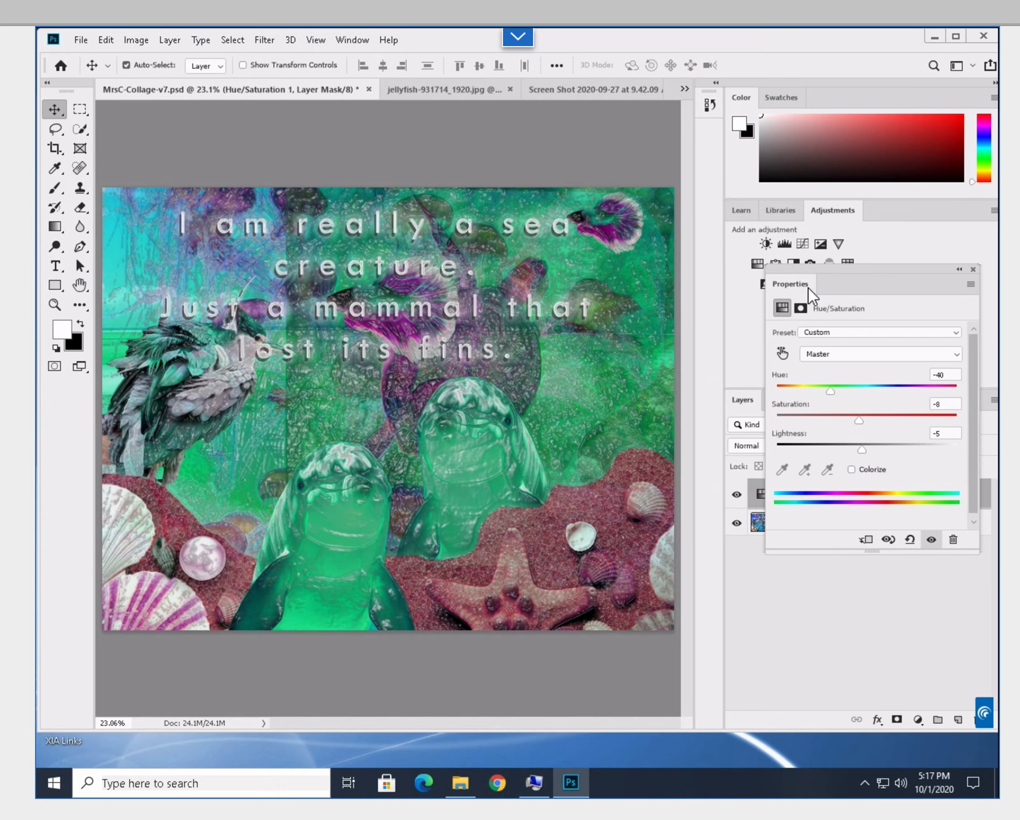
{"action": "mouse_move", "coordinate": [830, 392]}
{"action": "left_mouse_down"}
{"action": "mouse_move", "coordinate": [901, 393]}
{"action": "mouse_move", "coordinate": [804, 393]}
{"action": "mouse_move", "coordinate": [815, 404]}
{"action": "left_mouse_up"}
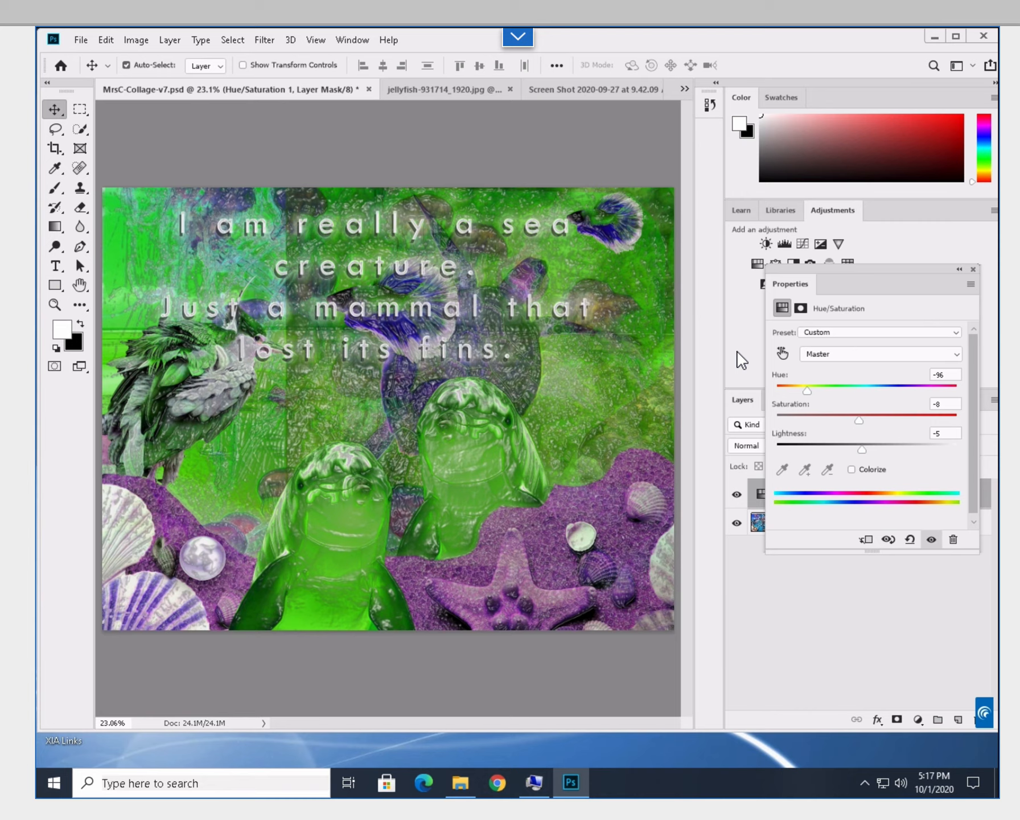
{"action": "left_click", "coordinate": [897, 596]}
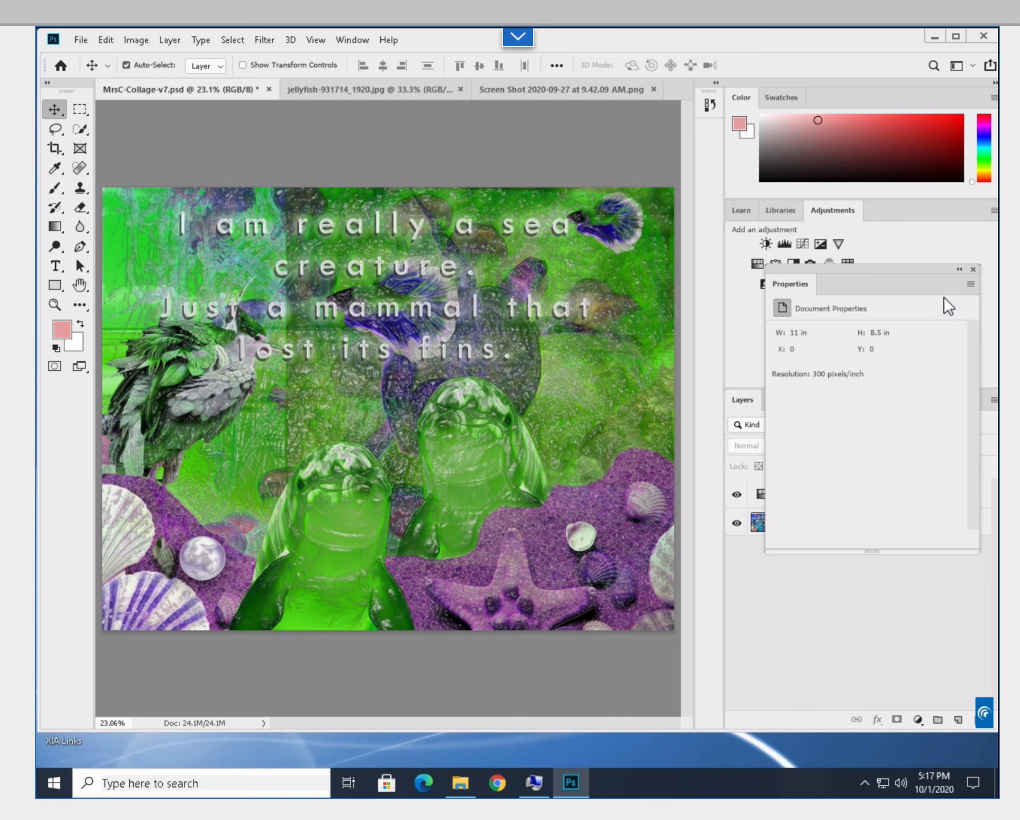
{"action": "left_click", "coordinate": [974, 270]}
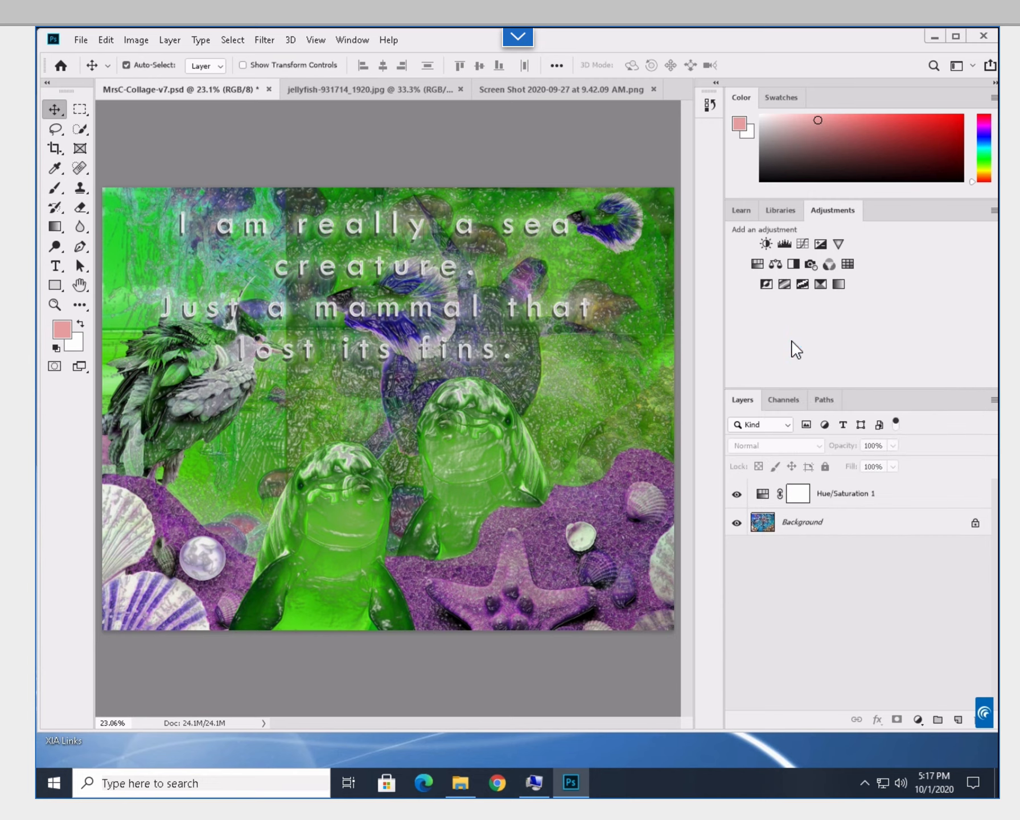
Start saving the collage under a new name in the MY ASSIGNMENTS folder, removing the 7 from the file name and choosing the JPEG format
{"action": "left_click", "coordinate": [82, 44]}
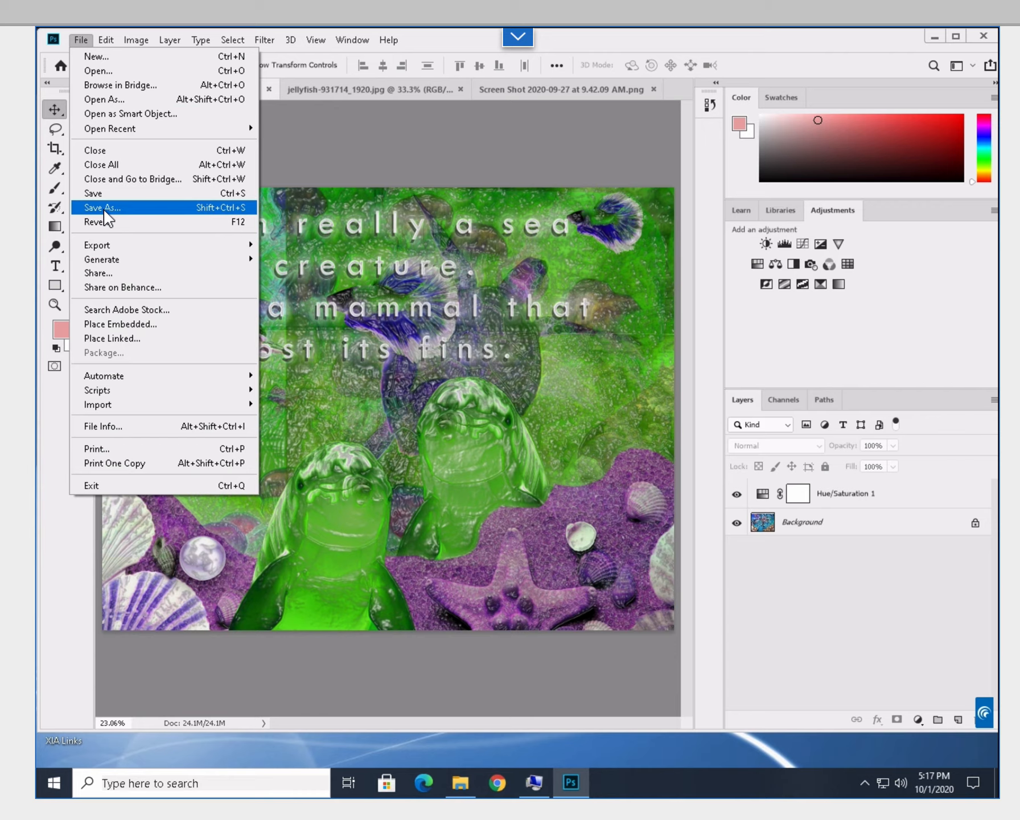
{"action": "left_click", "coordinate": [105, 210]}
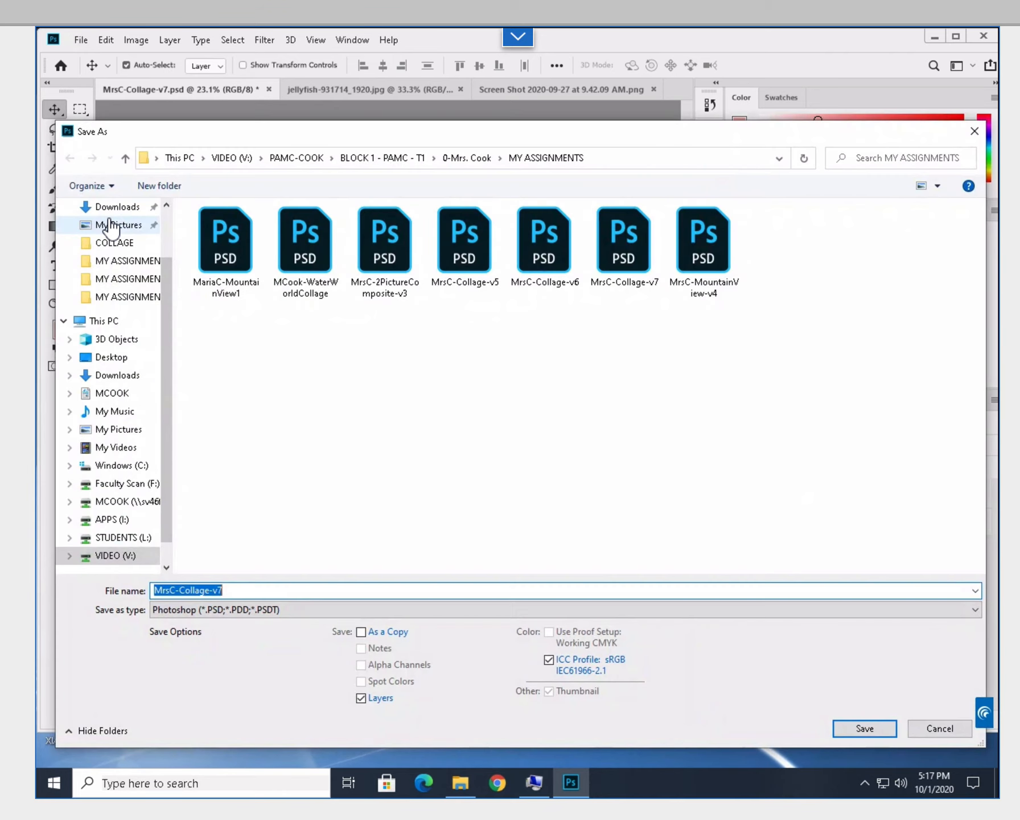
{"action": "left_click", "coordinate": [265, 586]}
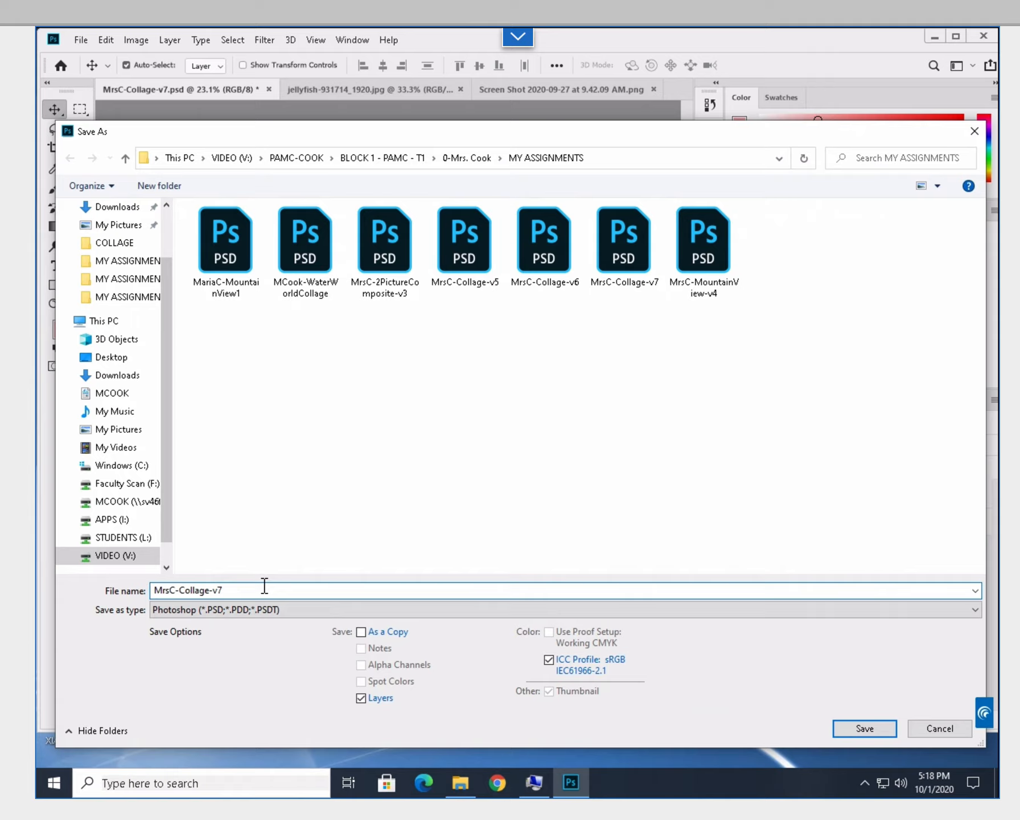
{"action": "key", "text": "BackSpace"}
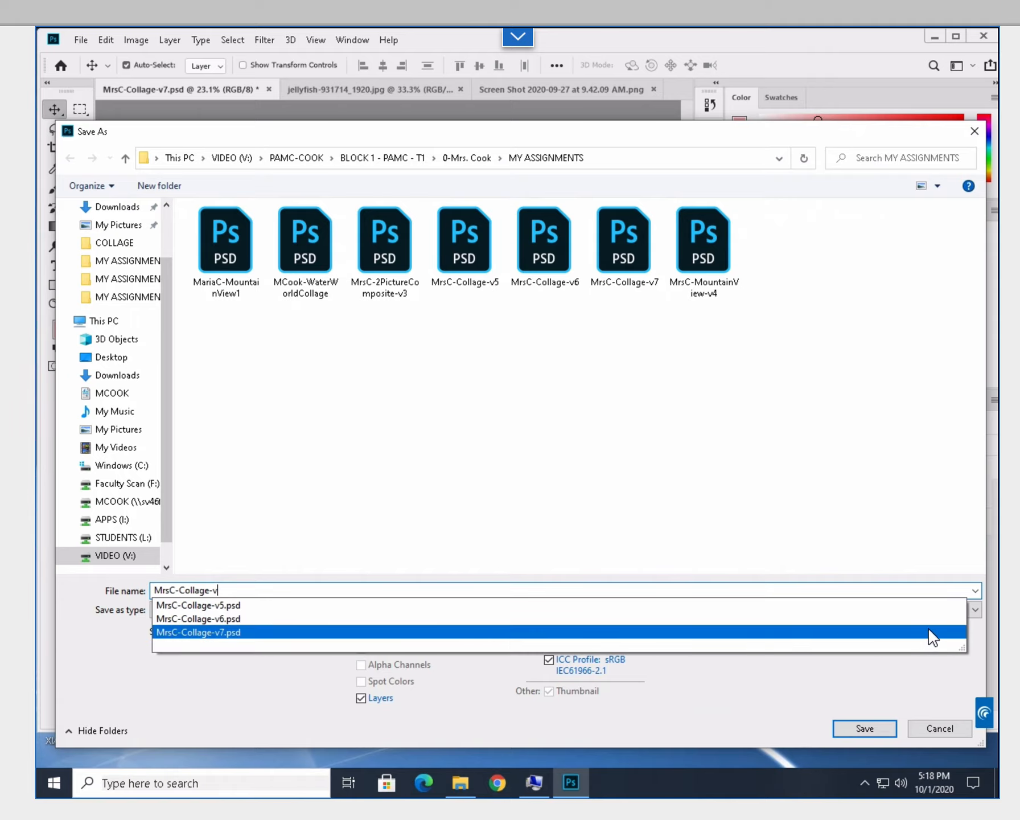
{"action": "left_click", "coordinate": [975, 613]}
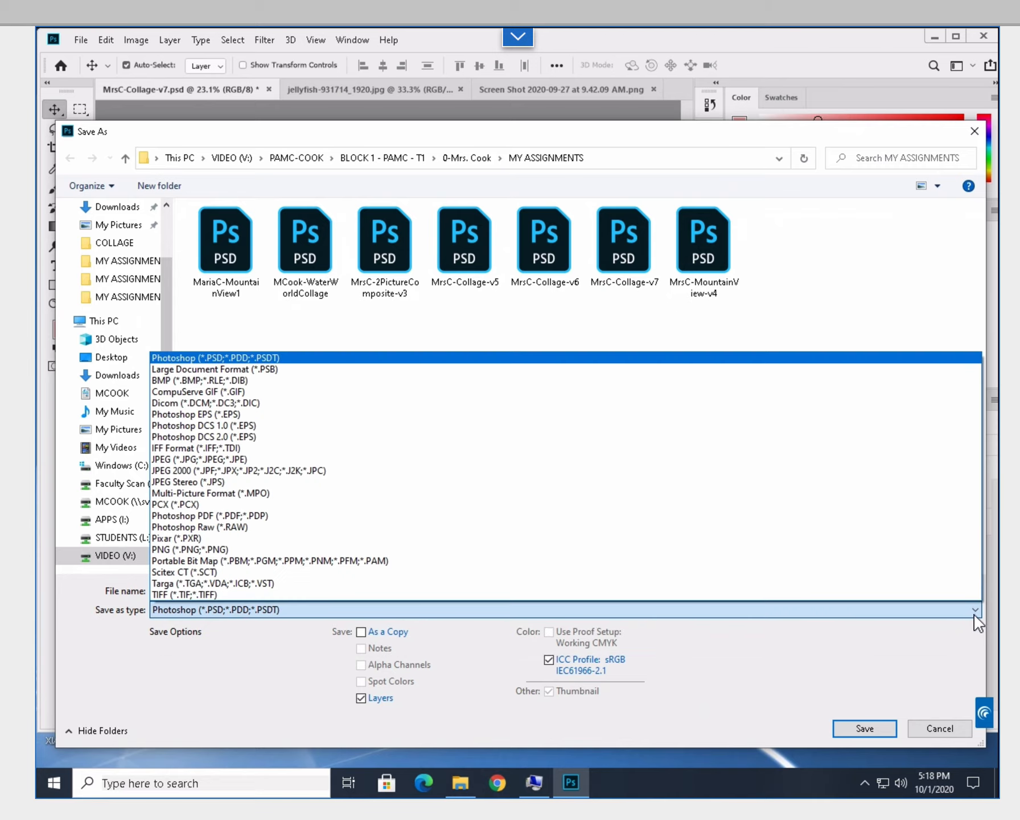
{"action": "left_click", "coordinate": [233, 460]}
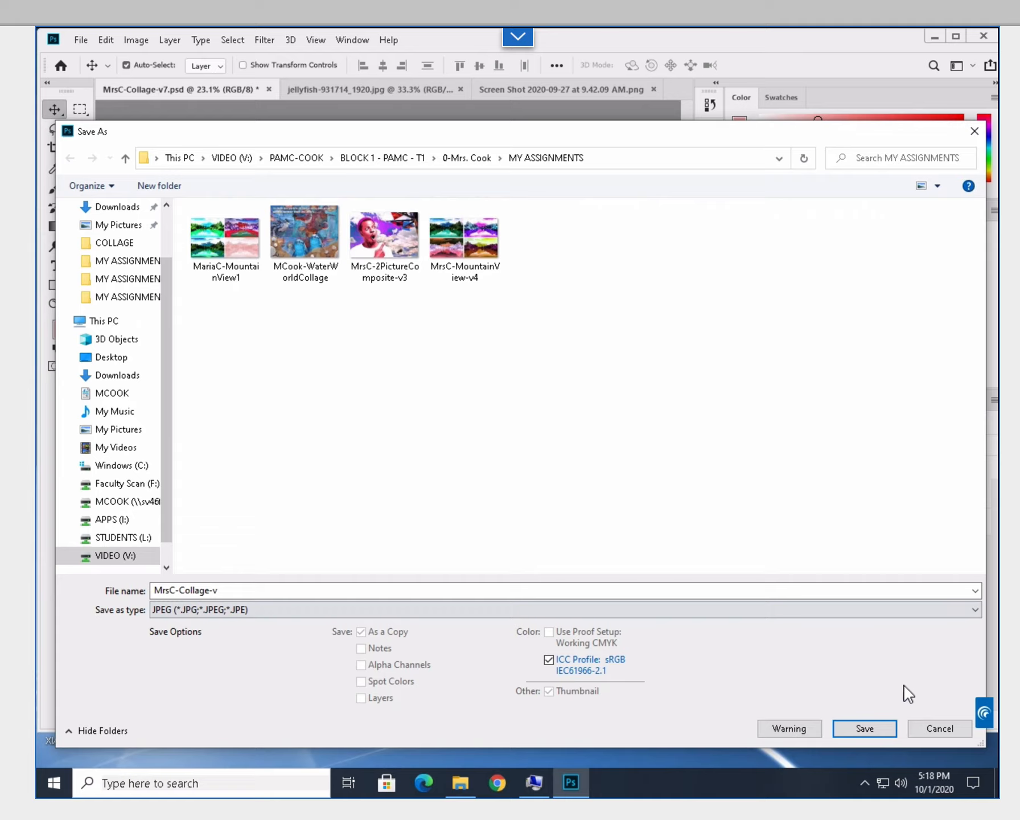
Save the JPEG copy as MrsC-Collage-v with Maximum quality 11 and the Progressive format option with 3 scans
{"action": "left_click", "coordinate": [837, 728]}
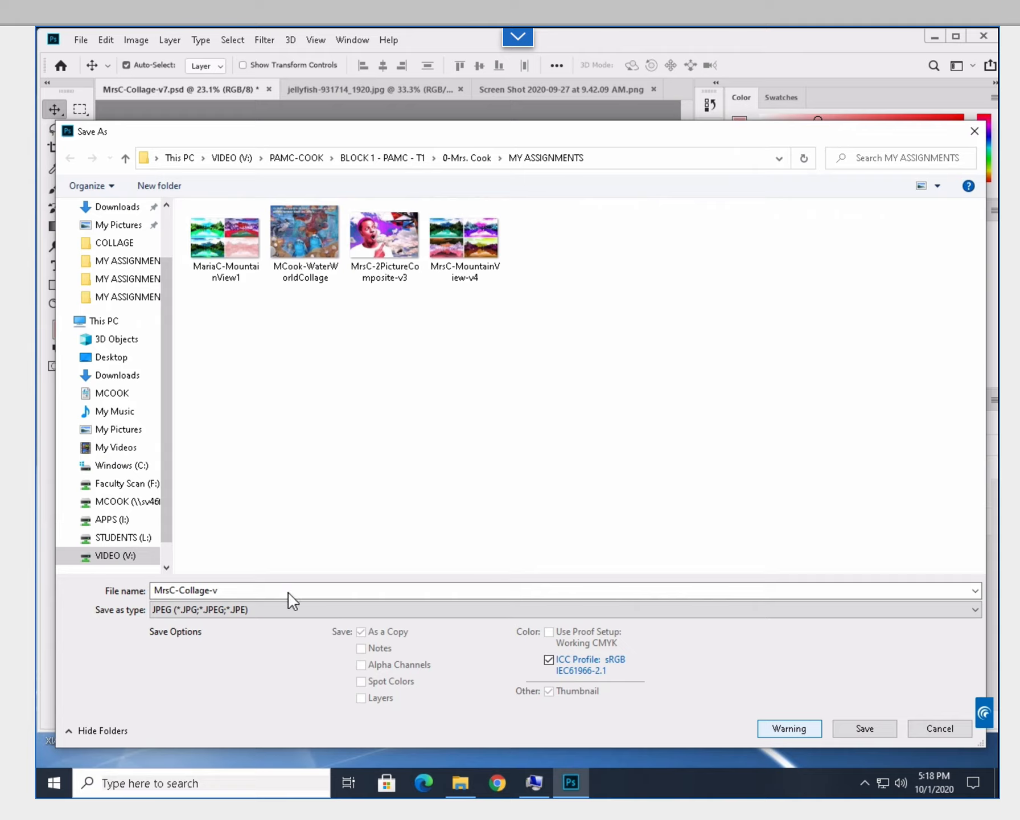
{"action": "left_click", "coordinate": [244, 590]}
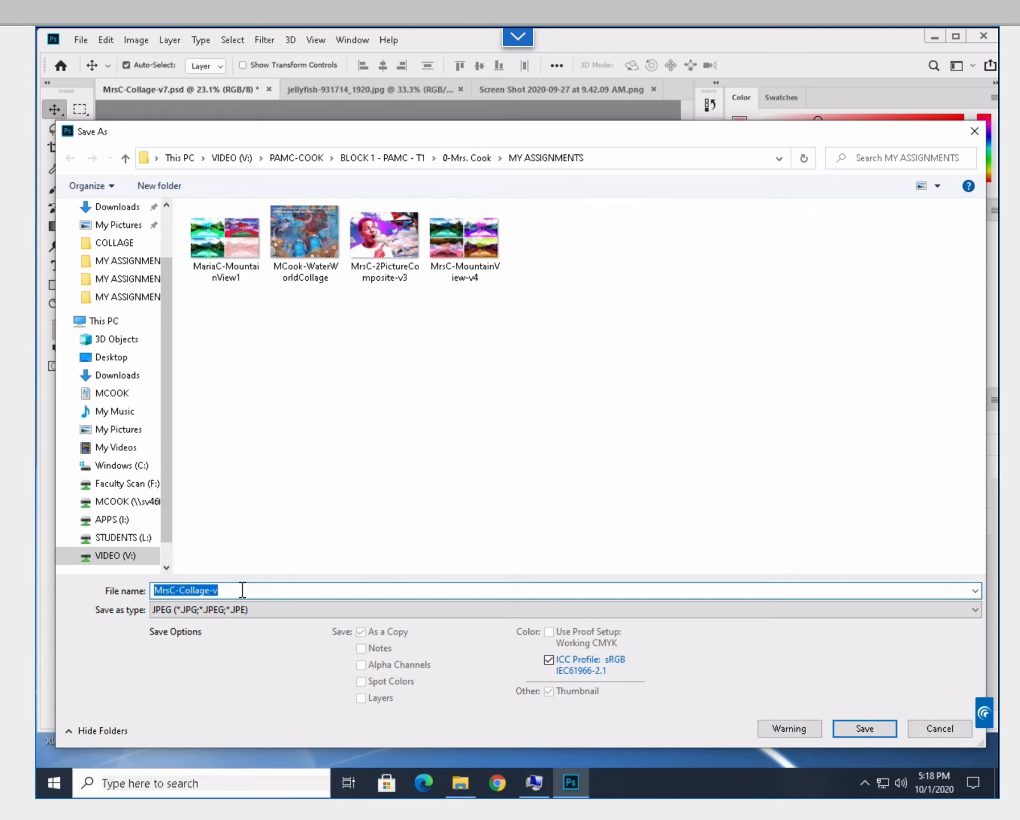
{"action": "left_click", "coordinate": [242, 590]}
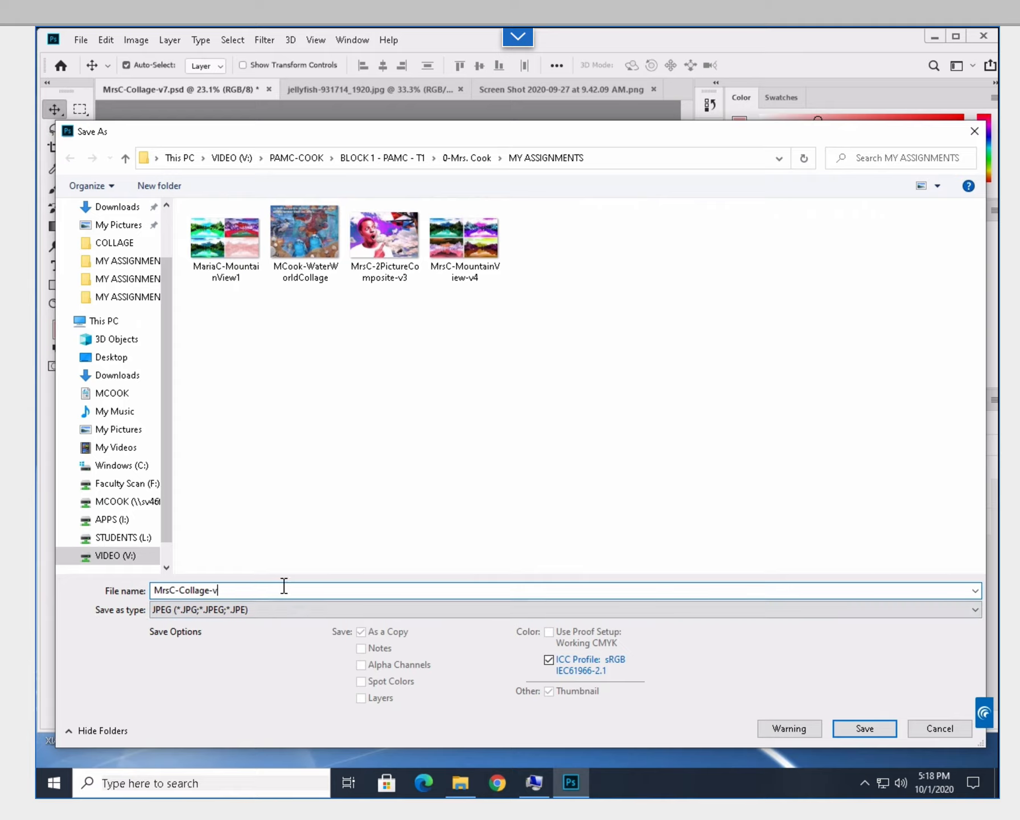
{"action": "left_click", "coordinate": [871, 730]}
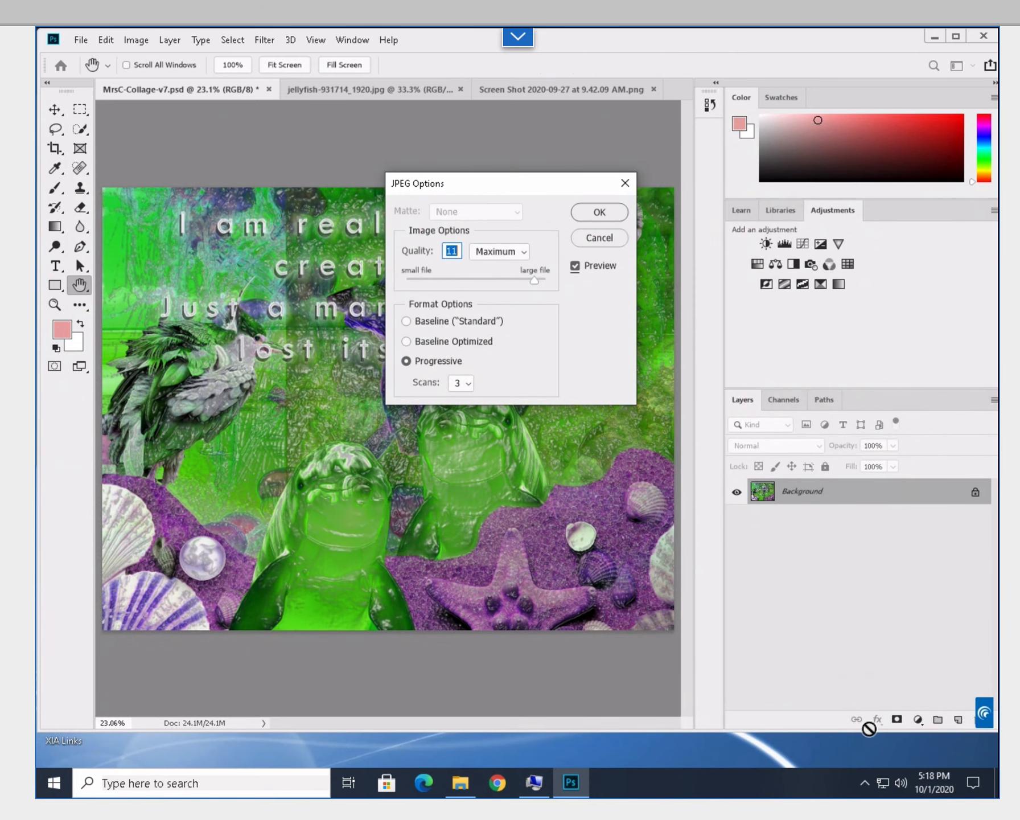
{"action": "left_click", "coordinate": [604, 212]}
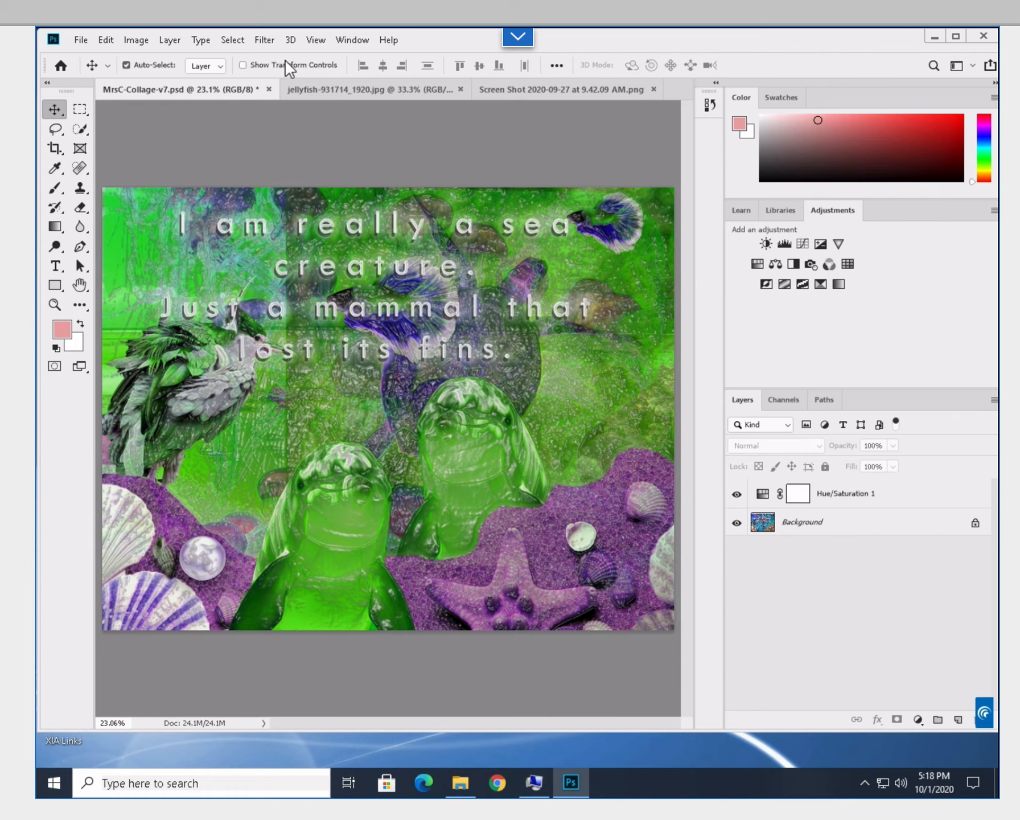
{"action": "left_click", "coordinate": [265, 41]}
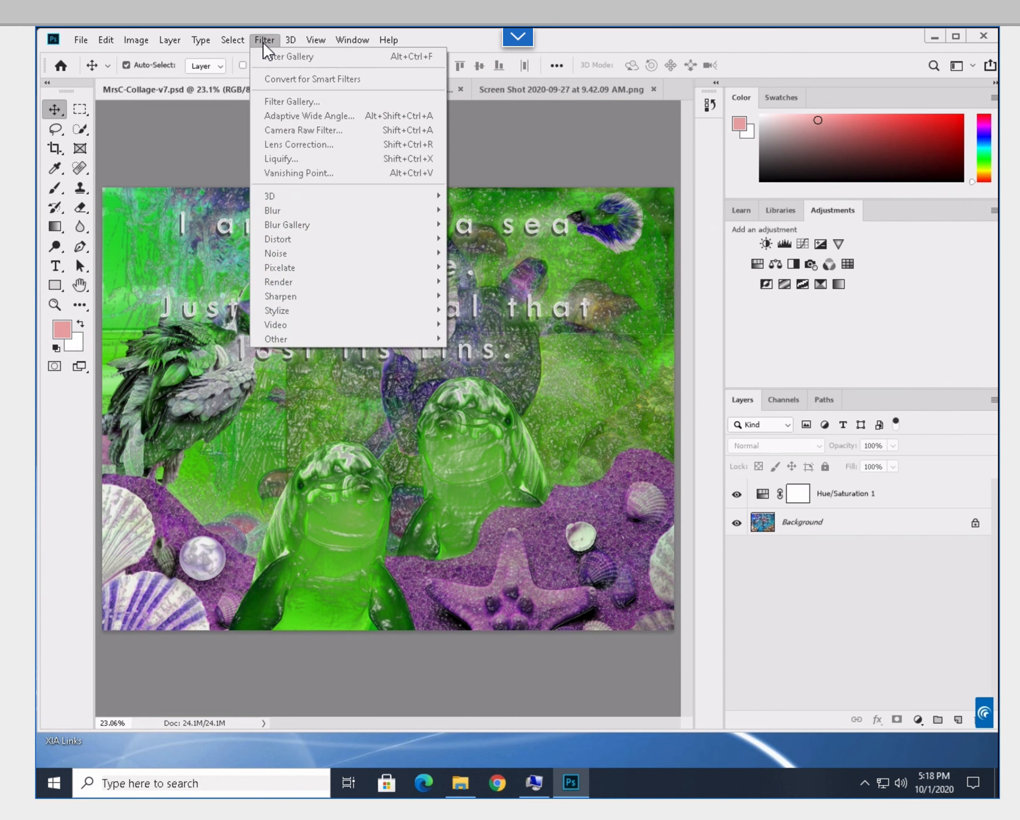
{"action": "left_click", "coordinate": [265, 41]}
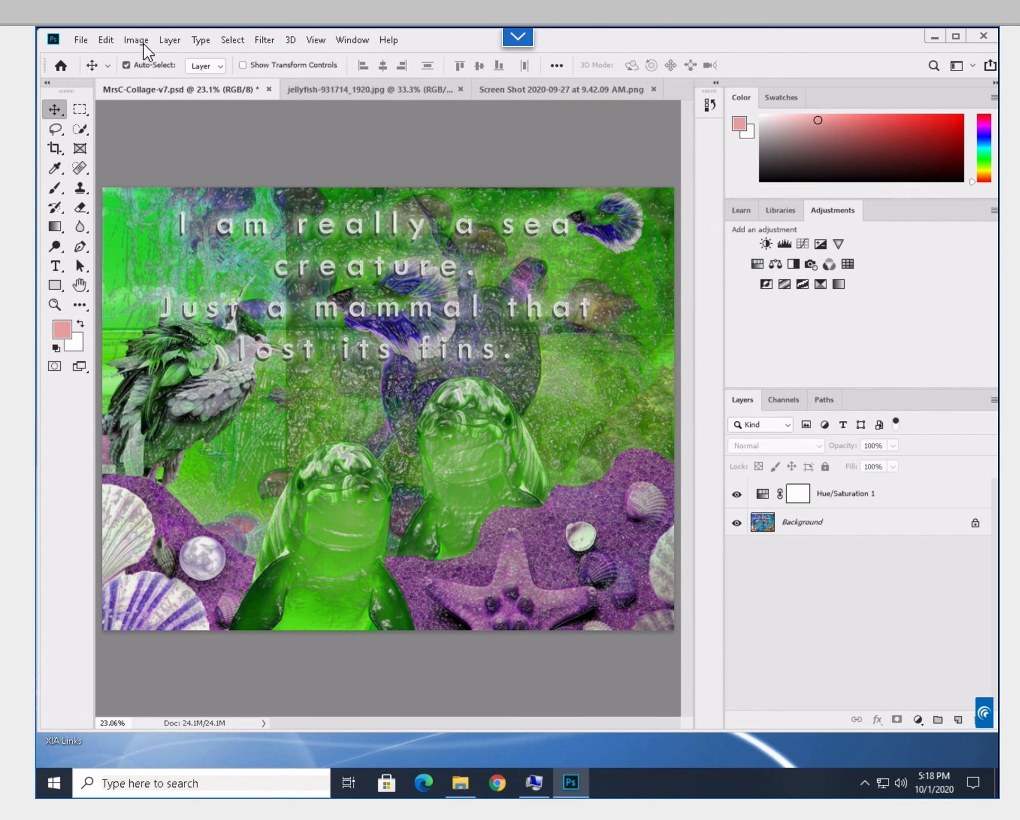
{"action": "left_click", "coordinate": [169, 41]}
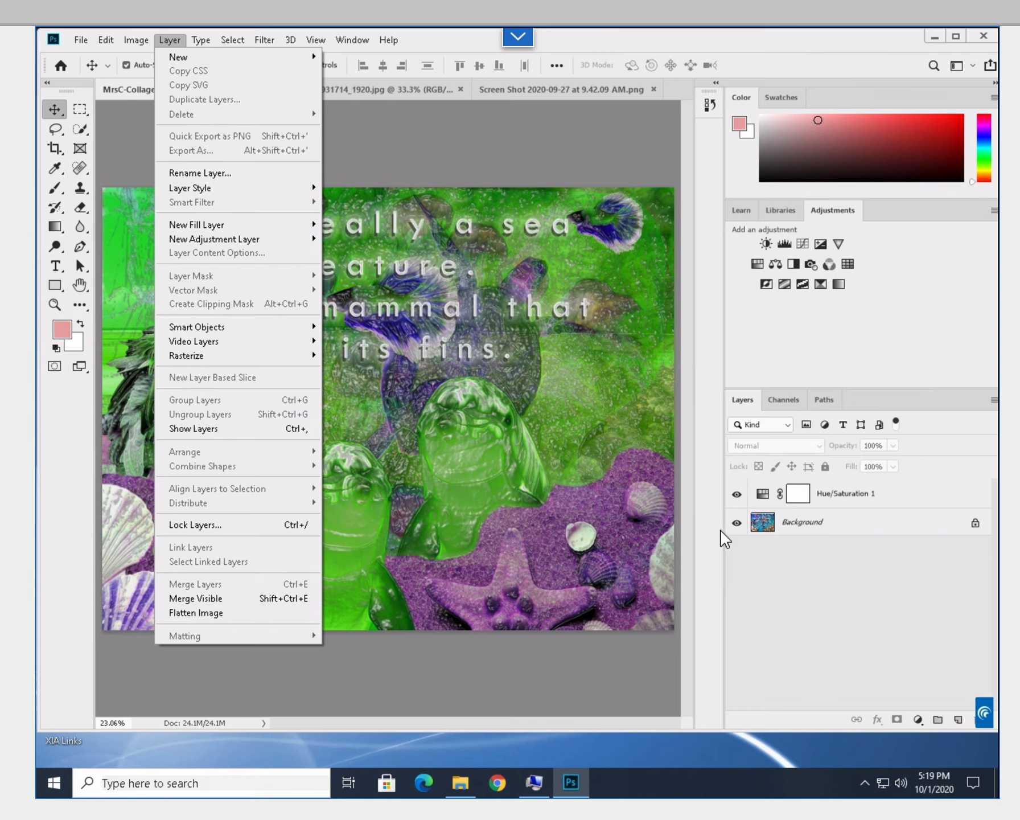
{"action": "left_click", "coordinate": [765, 522]}
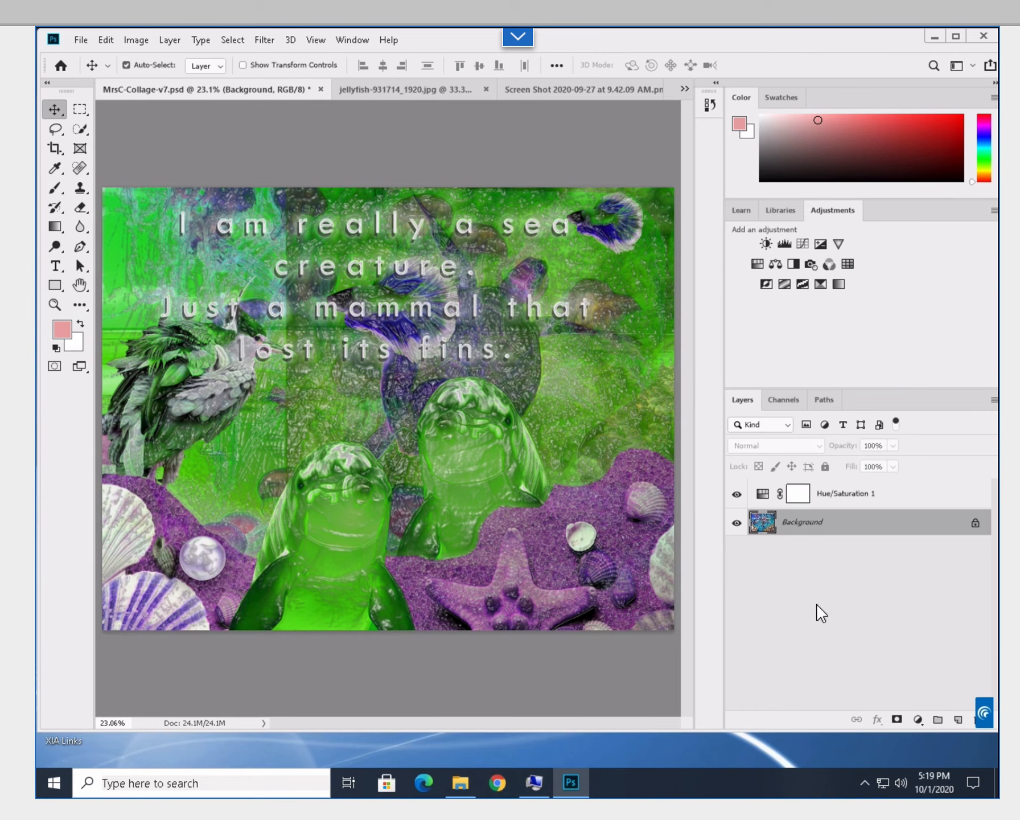
{"action": "left_click", "coordinate": [796, 569]}
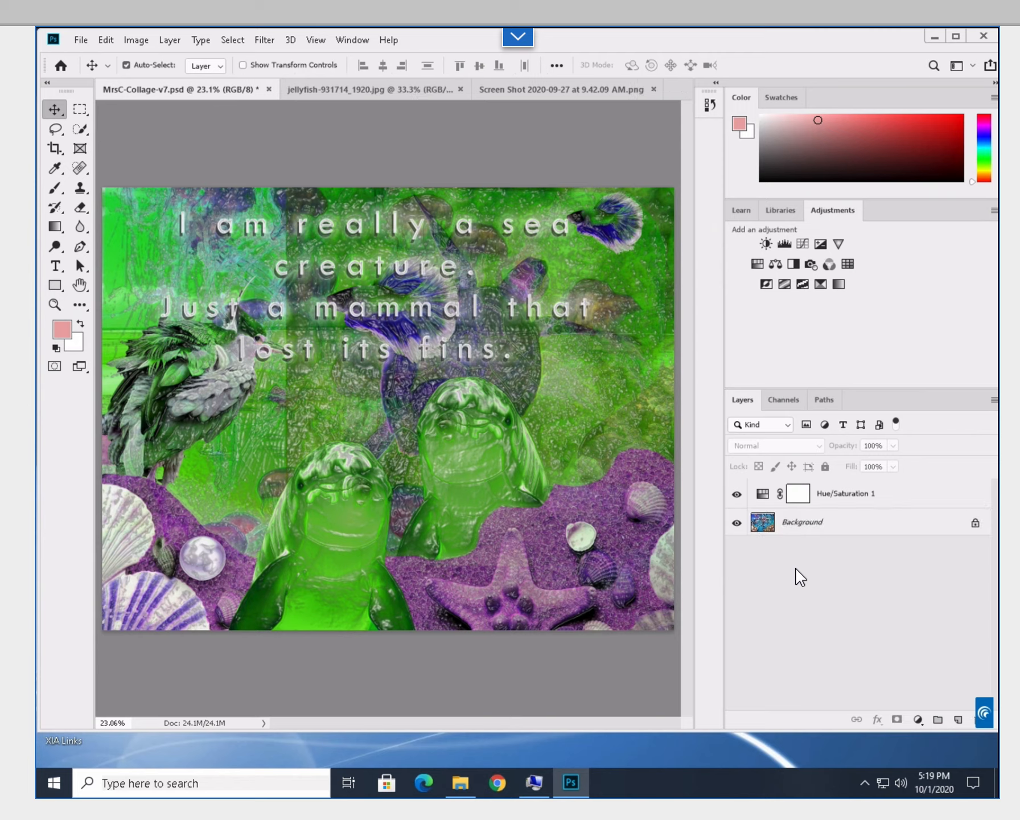